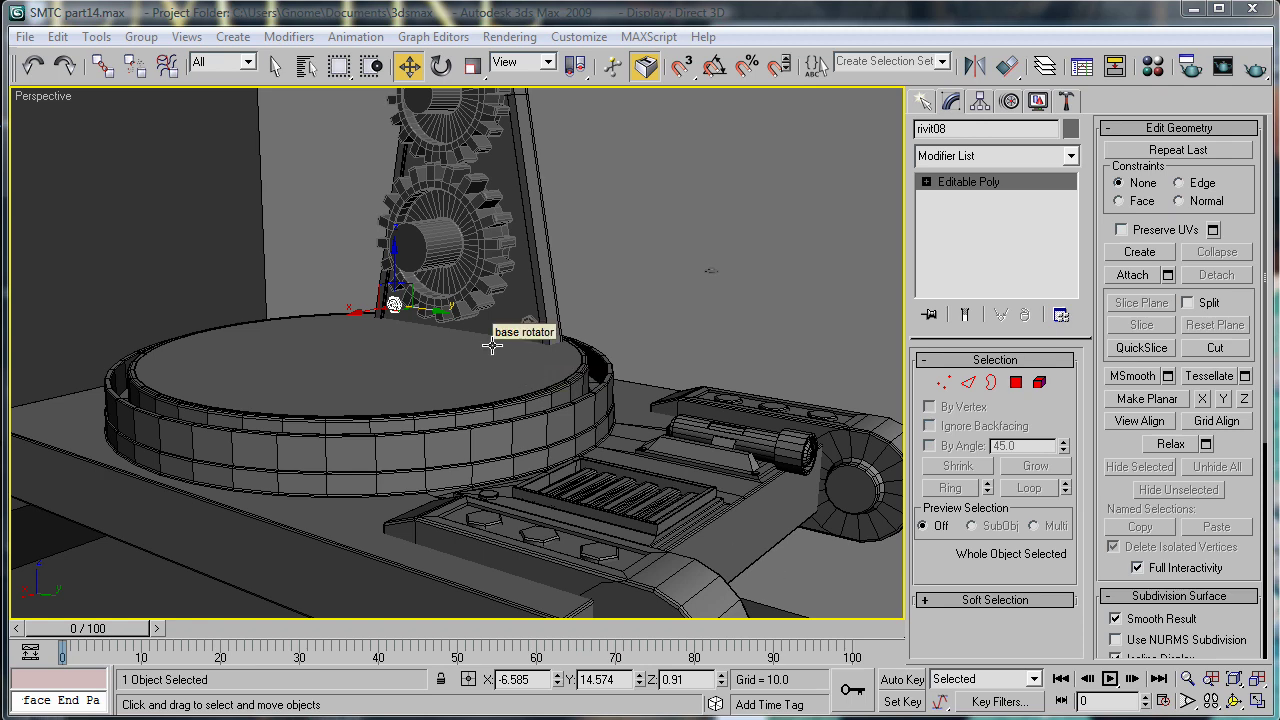
Create a cylinder with AutoGrid on the protruding arm's side face near its rounded lower end, radius about 1.48 and height about 0.14.
middle_click_drag(434, 329, 492, 413, "alt")
scroll(428, 375, "up", 2)
scroll(492, 412, "up", 1)
scroll(505, 326, "up", 3)
middle_click_drag(436, 213, 500, 312, "alt")
left_click(923, 101)
left_click(956, 271)
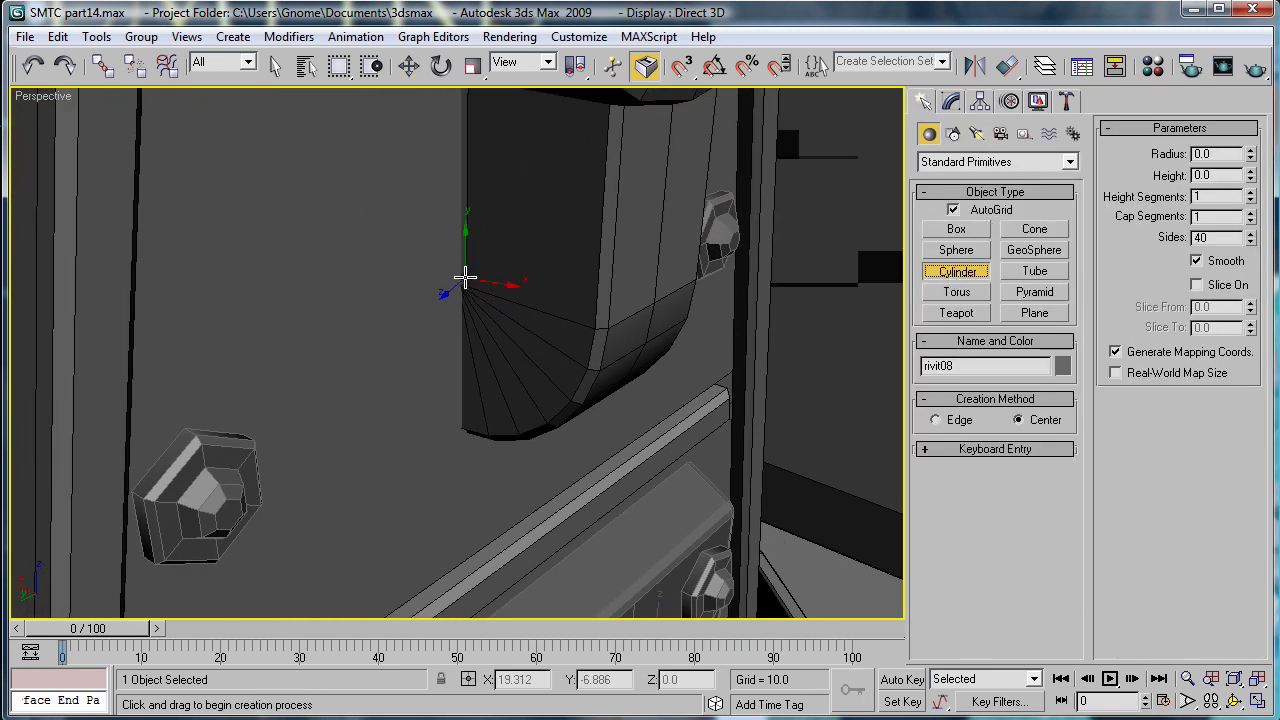
left_click_drag(469, 290, 474, 370)
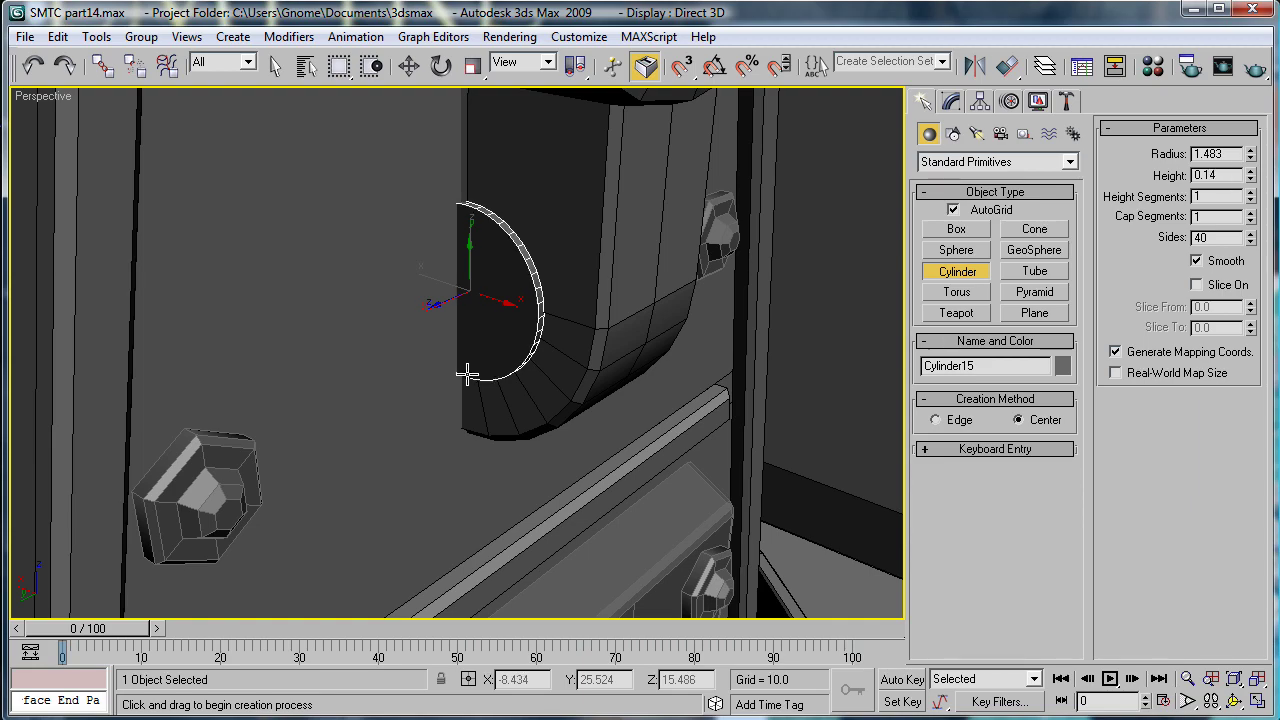
left_click(467, 374)
Set the new cylinder's sides to 20 and convert it to an Editable Poly.
middle_click_drag(408, 394, 354, 383, "alt")
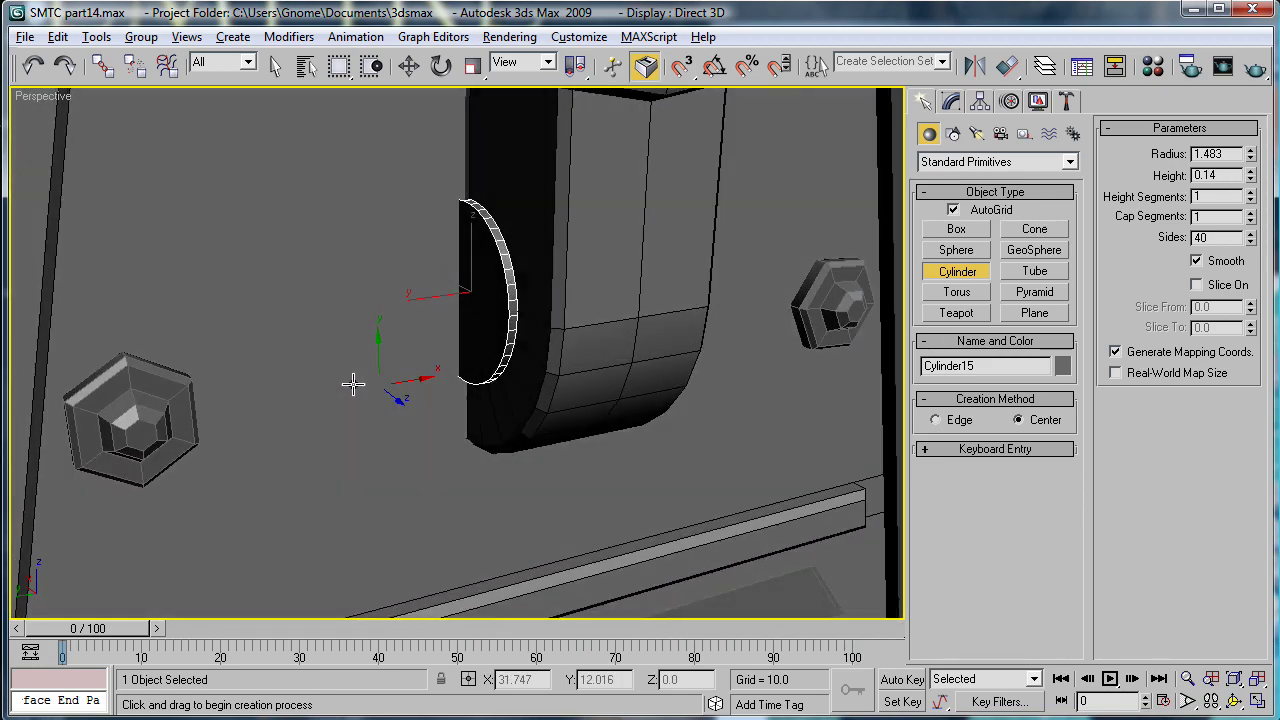
left_click(950, 104)
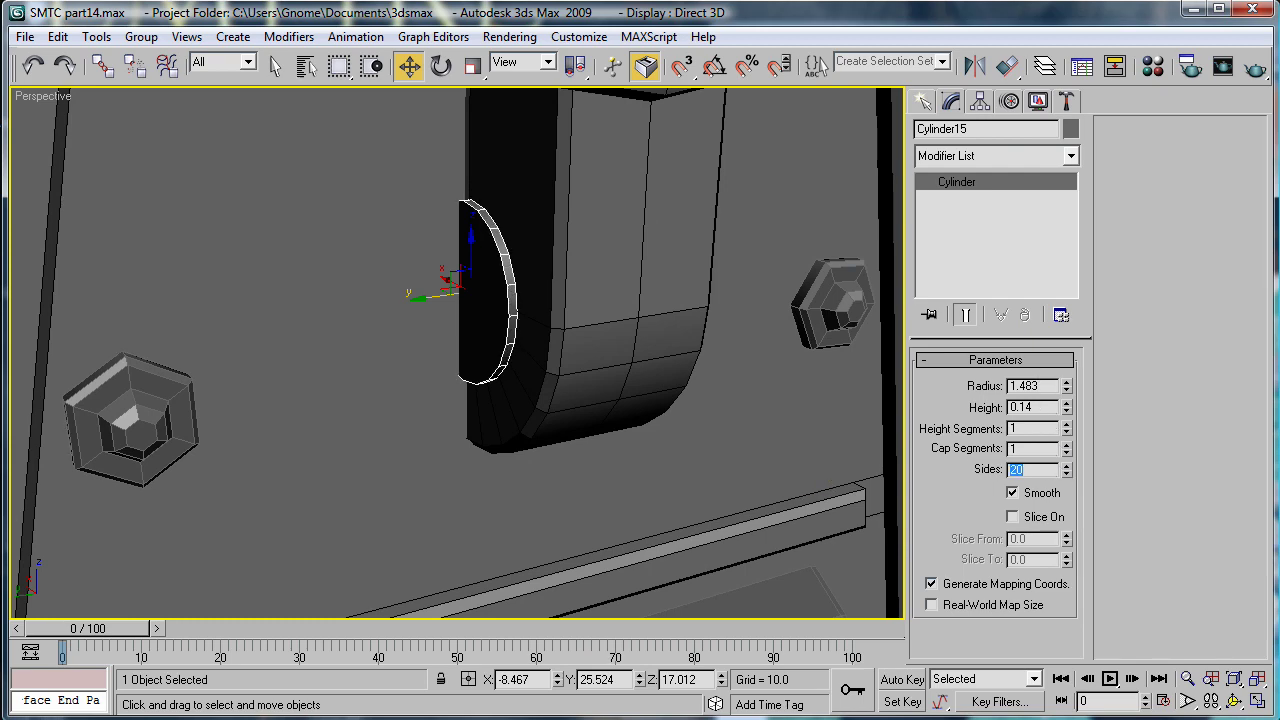
middle_click_drag(630, 289, 678, 317, "alt")
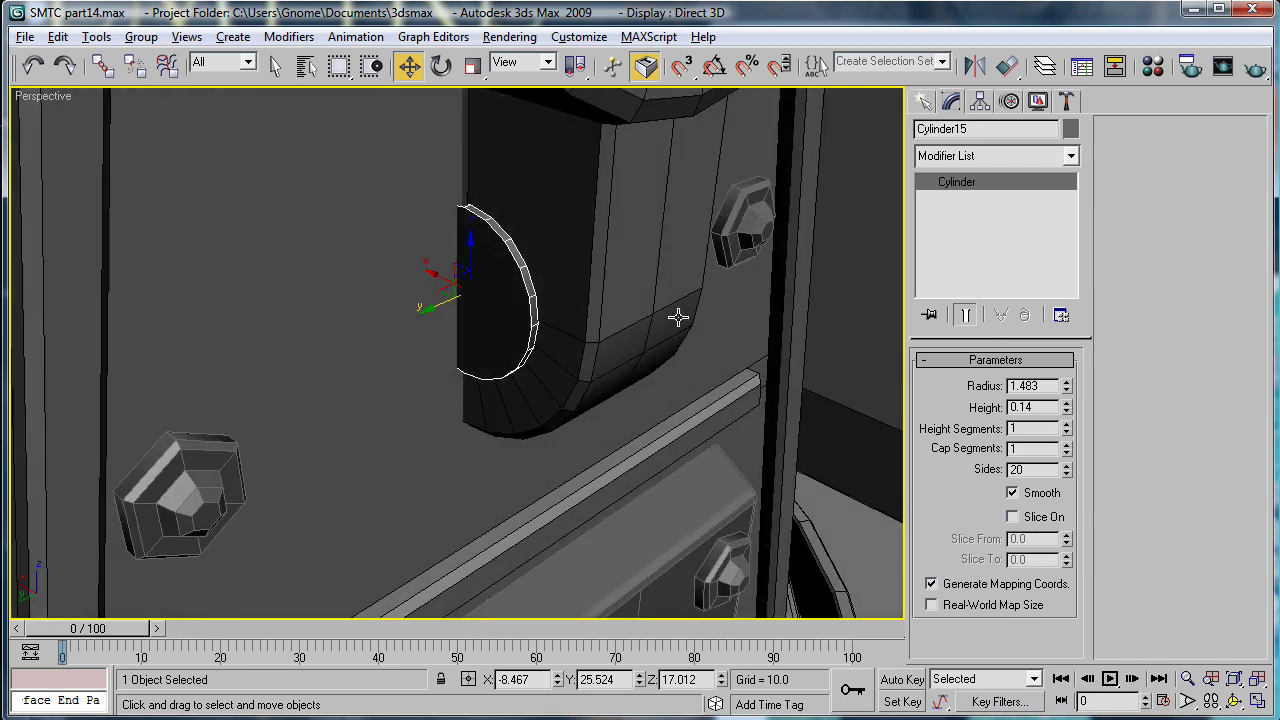
left_click(970, 367)
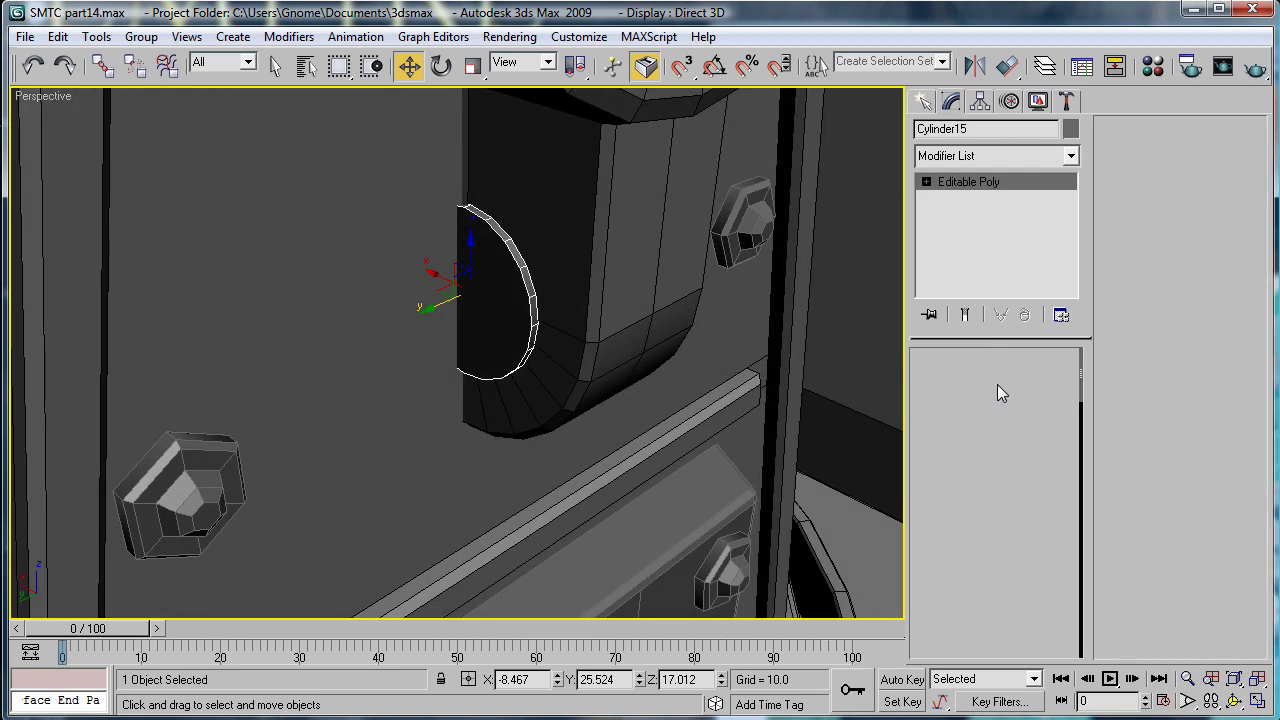
Inset the disc's outer cap polygon by 0.628 with the Group inset type.
left_click(1016, 383)
left_click(493, 283)
left_click(1210, 197)
mouse_move(487, 320)
left_mouse_down()
mouse_move(499, 314)
mouse_move(491, 331)
left_mouse_up()
key("ctrl+z")
left_click(1245, 197)
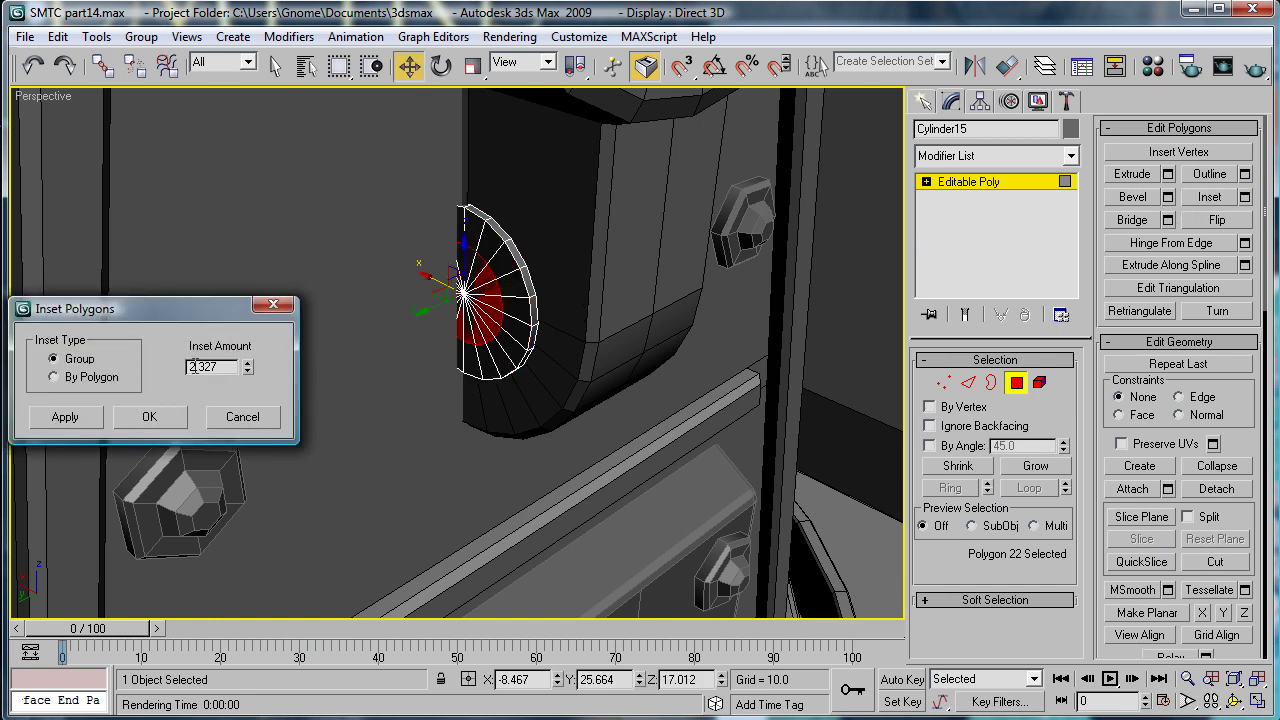
left_click_drag(247, 367, 271, 441)
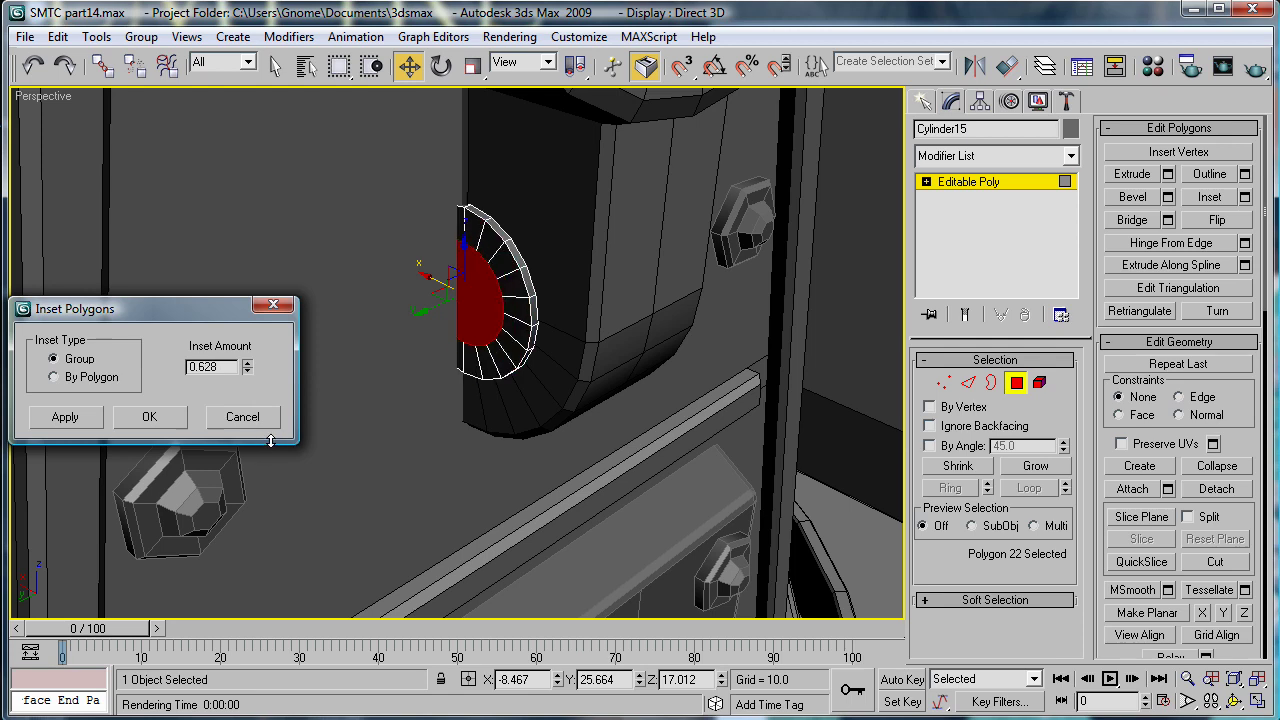
left_click(182, 423)
Extrude the inset cap polygon by 0.1 as a group and leave polygon editing.
left_click(1167, 174)
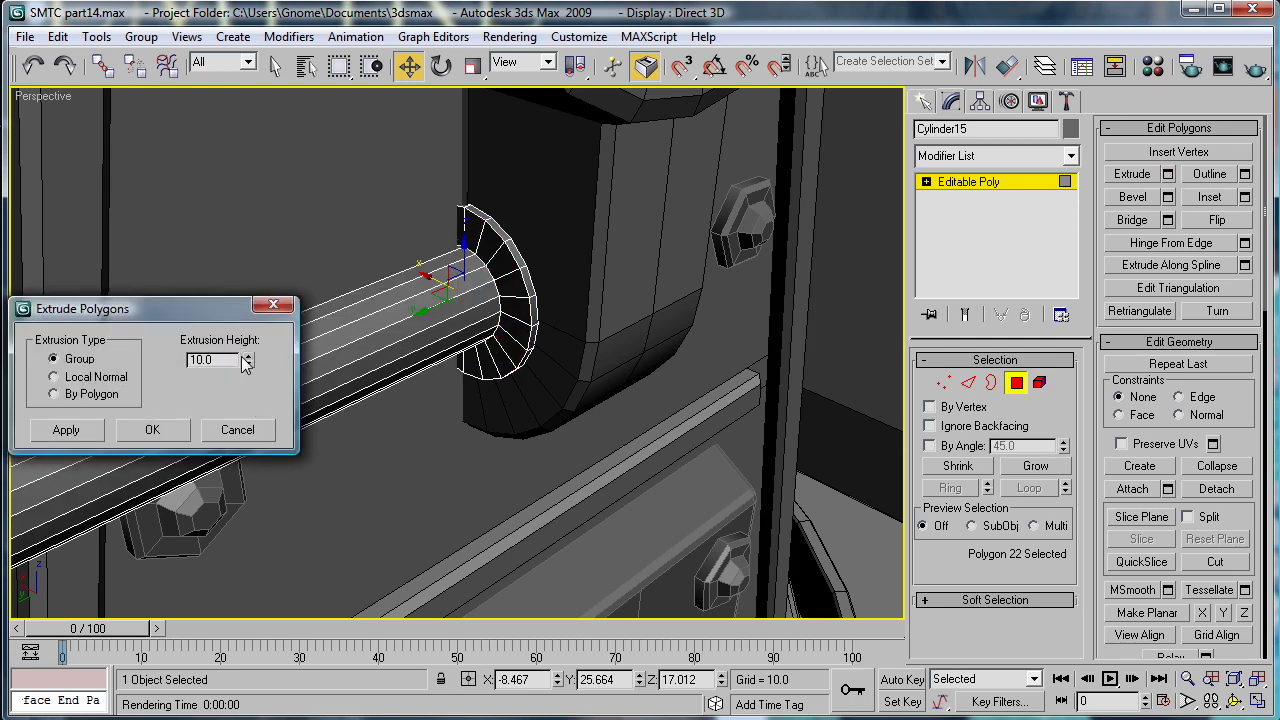
left_click_drag(249, 362, 276, 453)
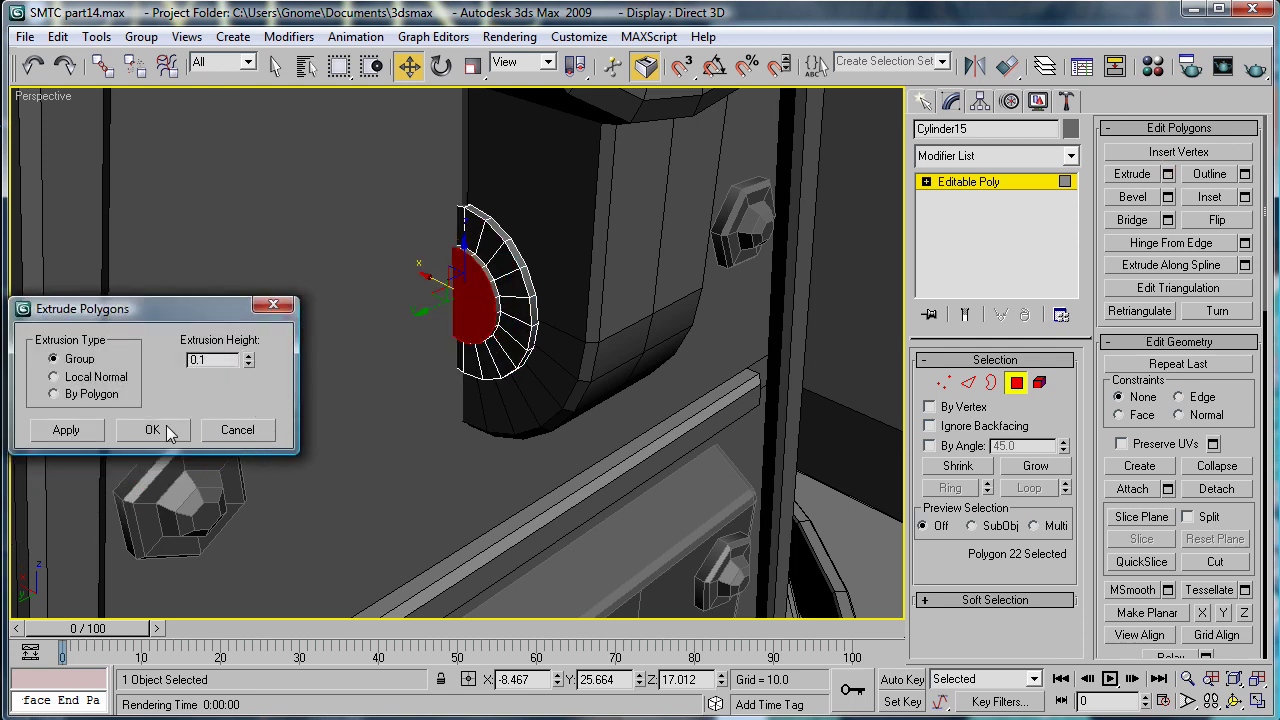
left_click(152, 430)
left_click(981, 185)
Clone the disc along the Y axis to beyond the opposite side of the protruding arm.
middle_click_drag(714, 309, 565, 312, "alt")
mouse_move(435, 302)
left_mouse_down("shift")
mouse_move(690, 300)
mouse_move(737, 212)
left_mouse_up("shift")
left_click(628, 455)
middle_click_drag(660, 290, 756, 305, "alt")
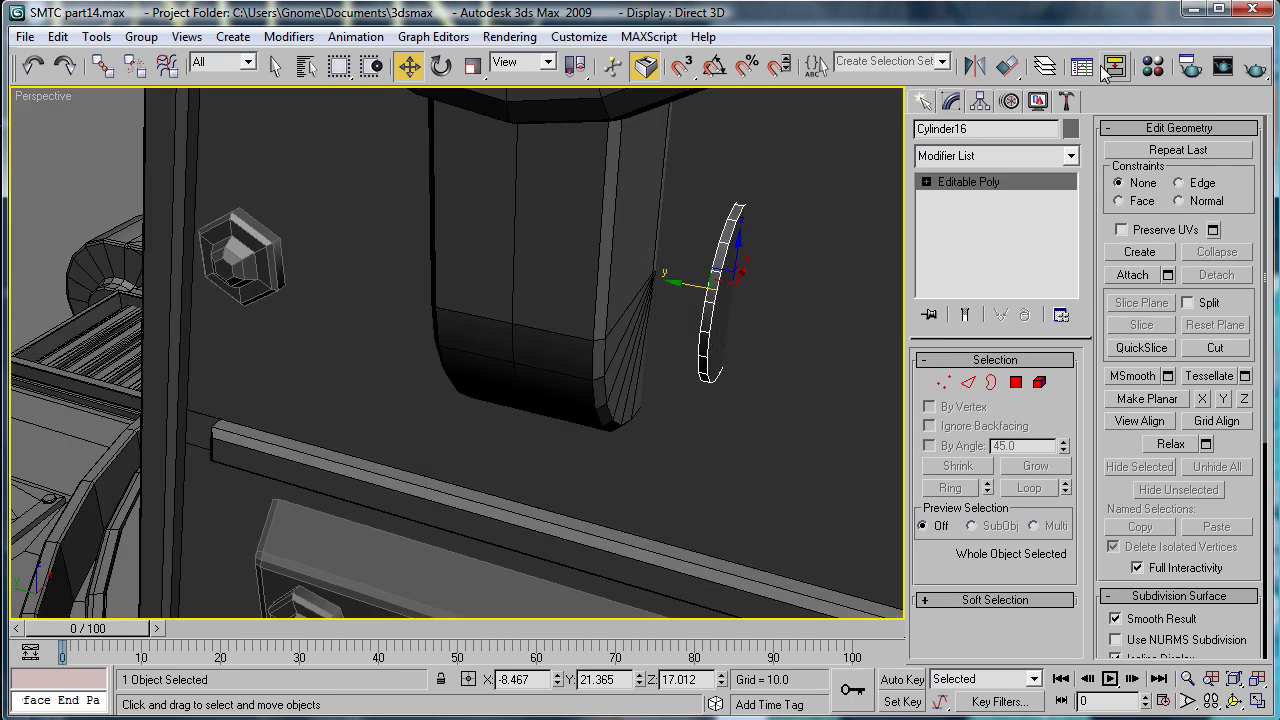
Mirror the copied disc about the Y axis without cloning it.
left_click(975, 66)
left_click_drag(614, 198, 432, 232)
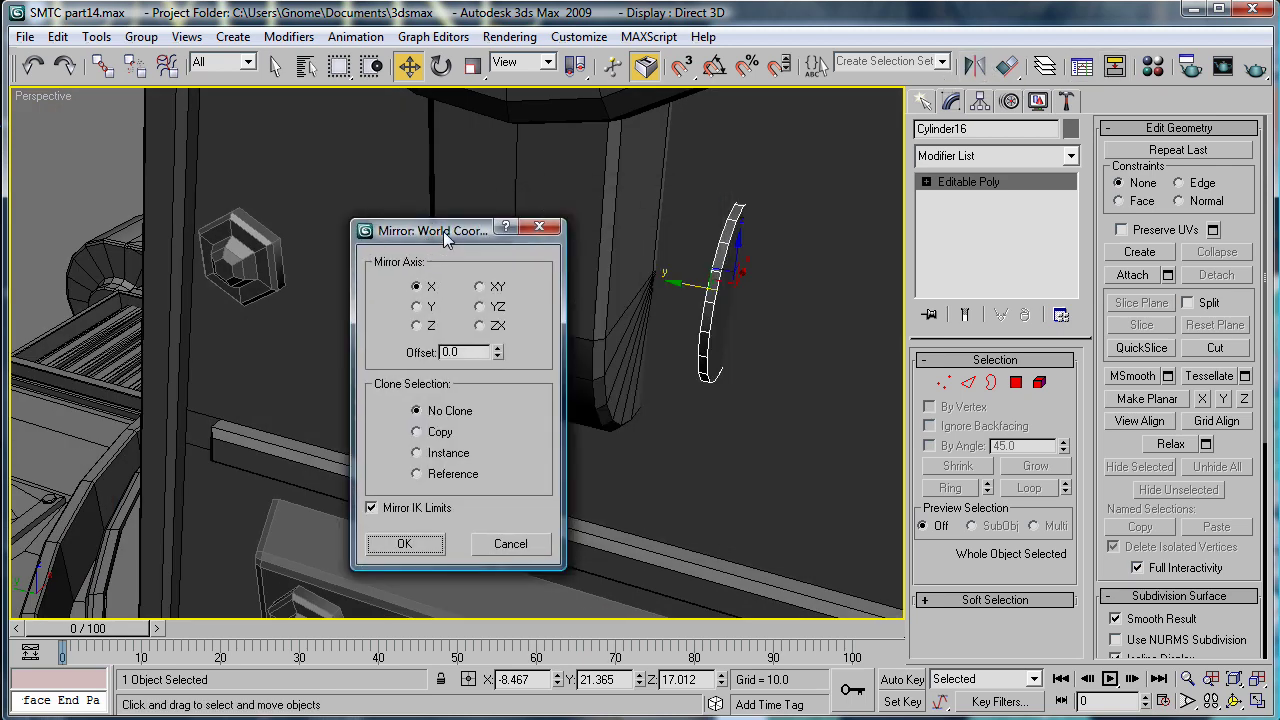
left_click(418, 307)
left_click(405, 545)
Move the mirrored disc against the arm's opposite side face and deselect it.
middle_click_drag(722, 268, 412, 341)
scroll(573, 327, "up", 4)
scroll(545, 353, "down", 3)
left_click_drag(403, 340, 273, 317)
scroll(426, 371, "down", 5)
left_click(71, 234)
Clone the two rivets at the base of the gear plate upward about 16.8 units along Z, level with the gap between the gears.
scroll(305, 285, "up", 5)
middle_click_drag(303, 275, 510, 294, "alt")
scroll(383, 340, "down", 4)
scroll(509, 286, "up", 3)
middle_click_drag(648, 606, 613, 403)
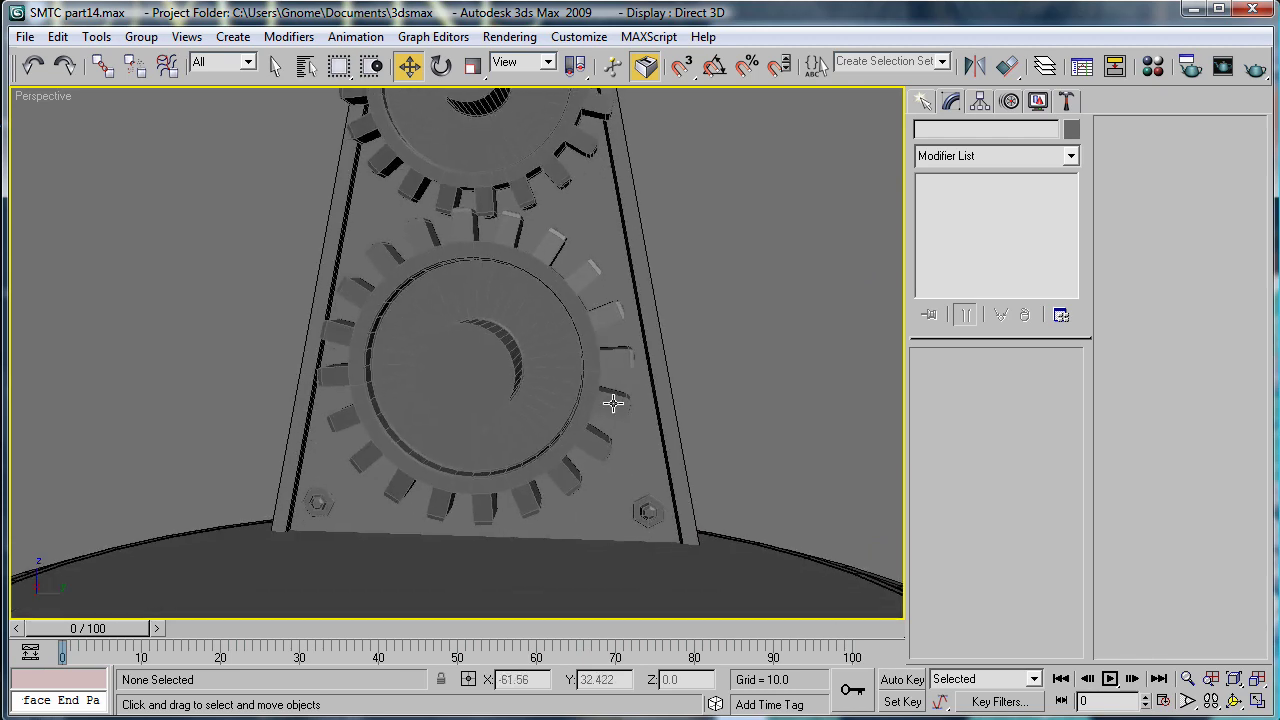
left_click(651, 518)
left_click(313, 508, "ctrl")
middle_click_drag(458, 375, 465, 424)
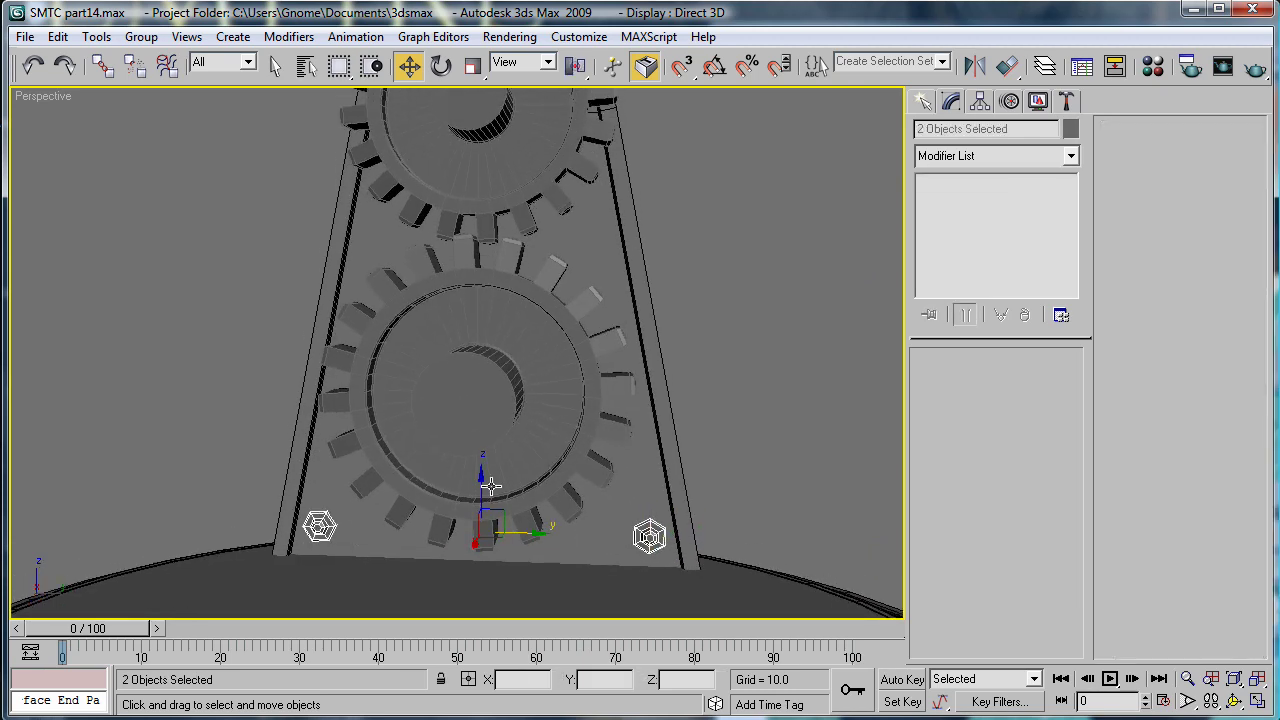
left_click_drag(480, 487, 480, 201, "shift")
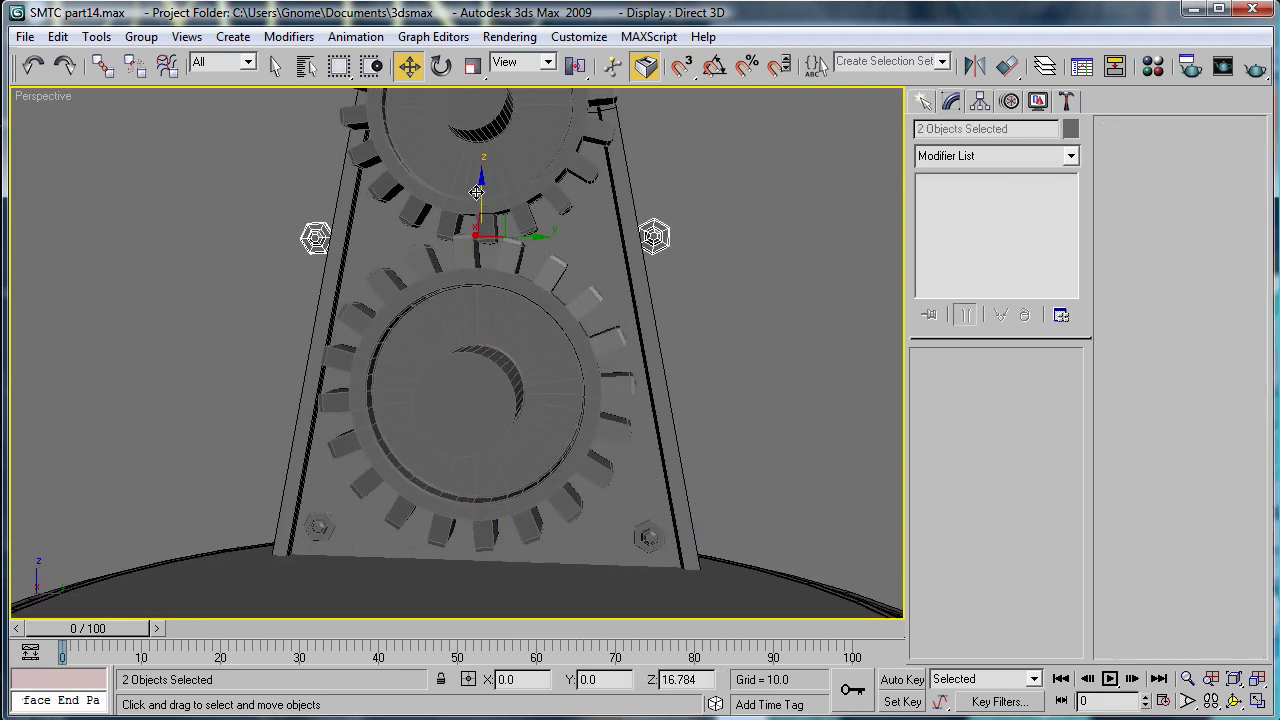
left_click(649, 451)
Move the two copied rivets inward along Y so that both sit on the tapered plate.
left_click(652, 235)
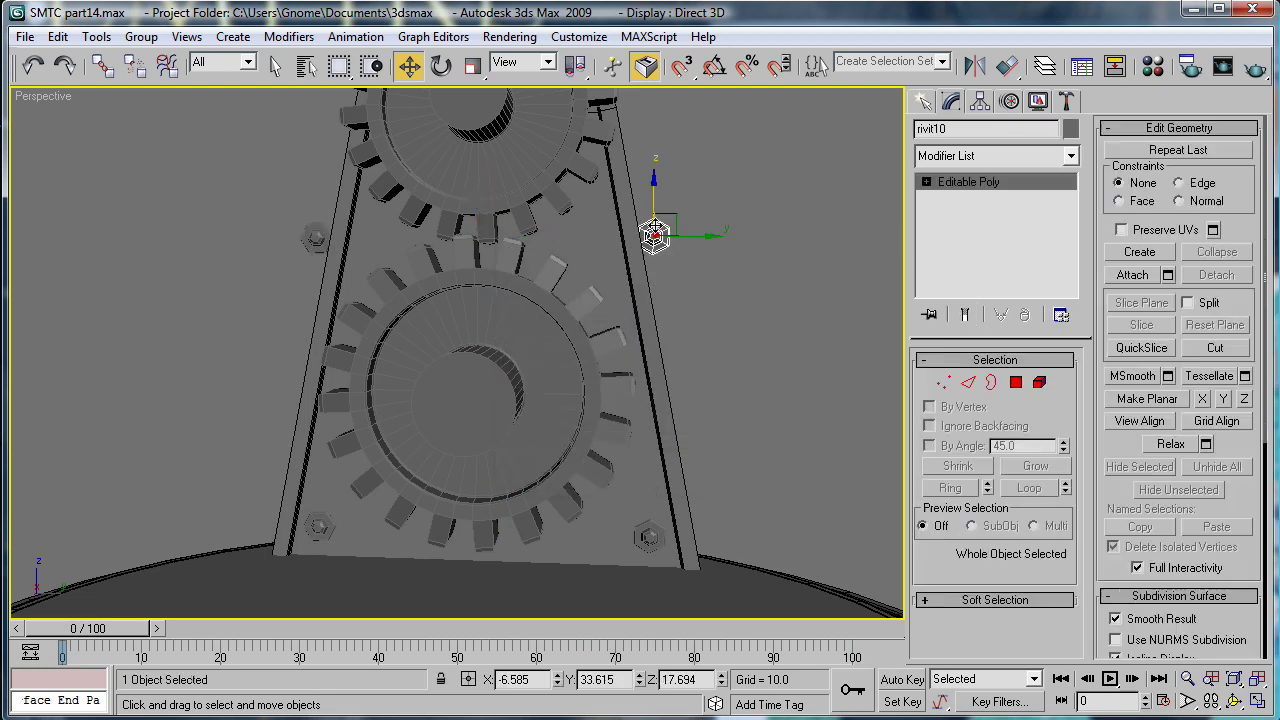
left_click_drag(718, 240, 655, 248)
left_click(318, 227)
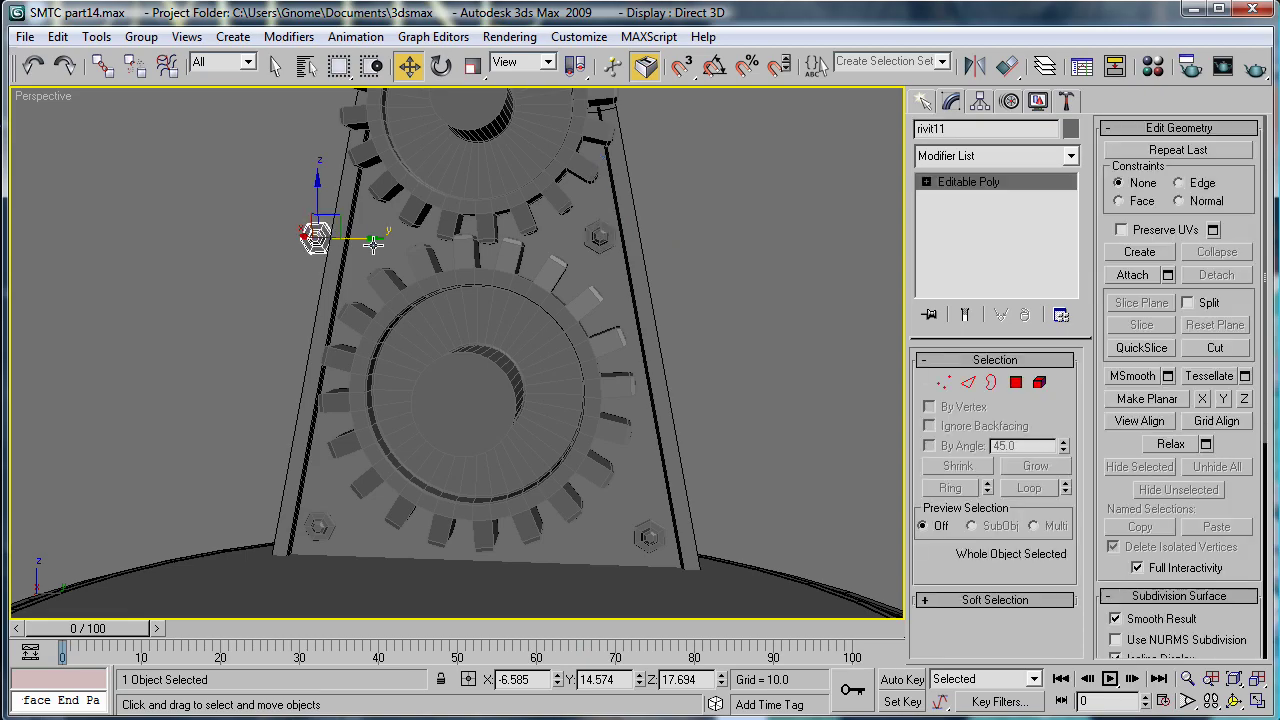
left_click_drag(362, 238, 416, 240)
left_click(737, 297)
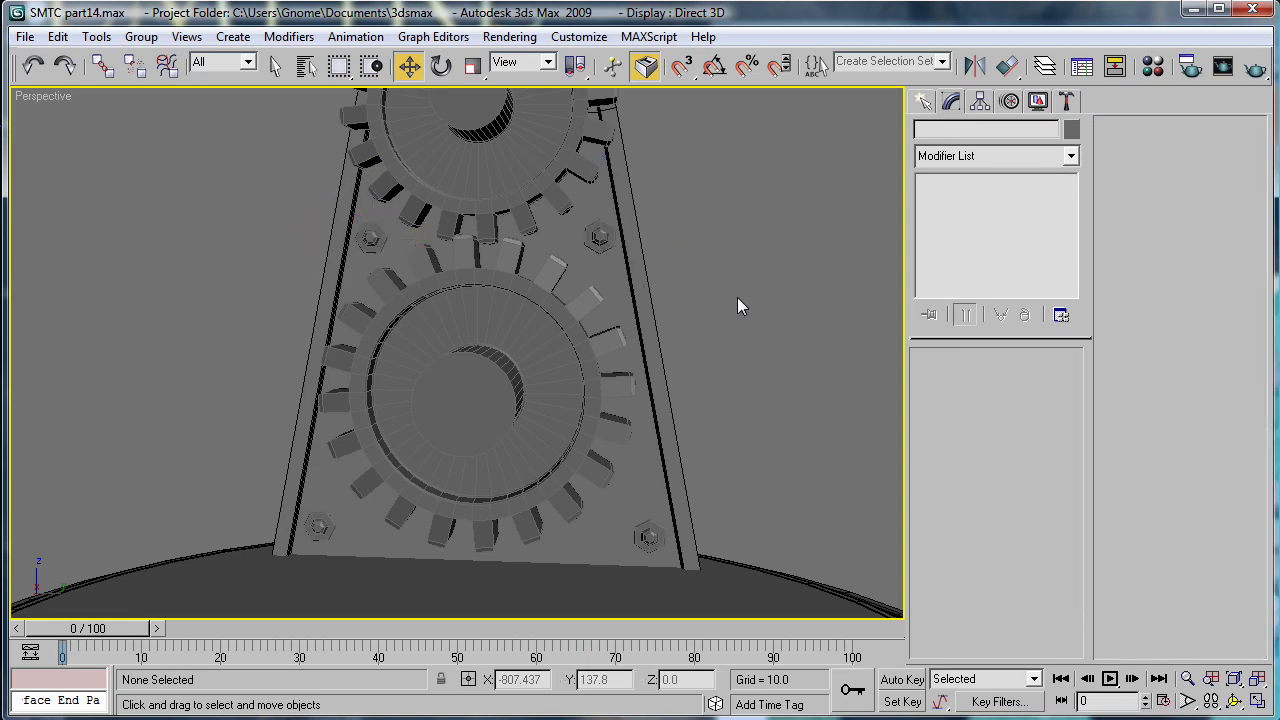
Chamfer the edge loop along the gear-side rim of the tower plate, then leave edge editing and deselect the plate.
middle_click_drag(737, 297, 583, 332, "alt")
scroll(620, 330, "down", 5)
scroll(549, 326, "up", 4)
scroll(523, 362, "up", 4)
left_click(590, 320)
left_click(961, 215)
middle_click_drag(680, 280, 595, 225, "alt")
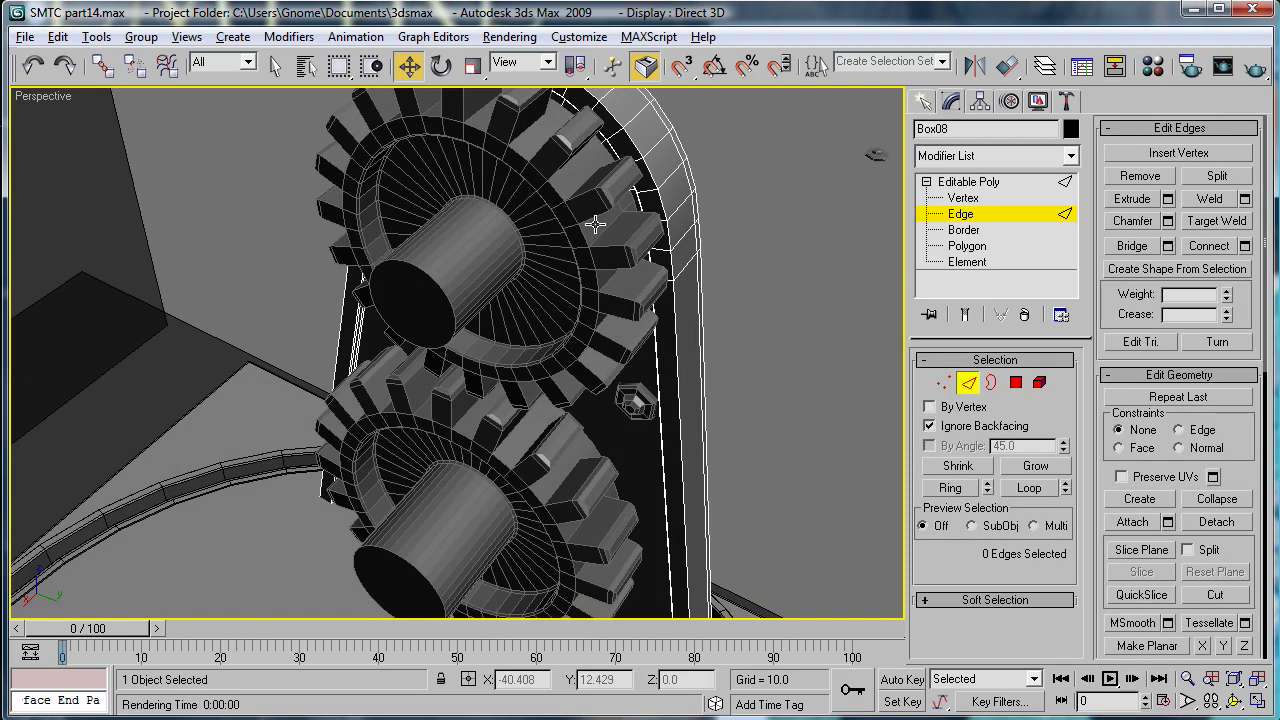
left_click(664, 200)
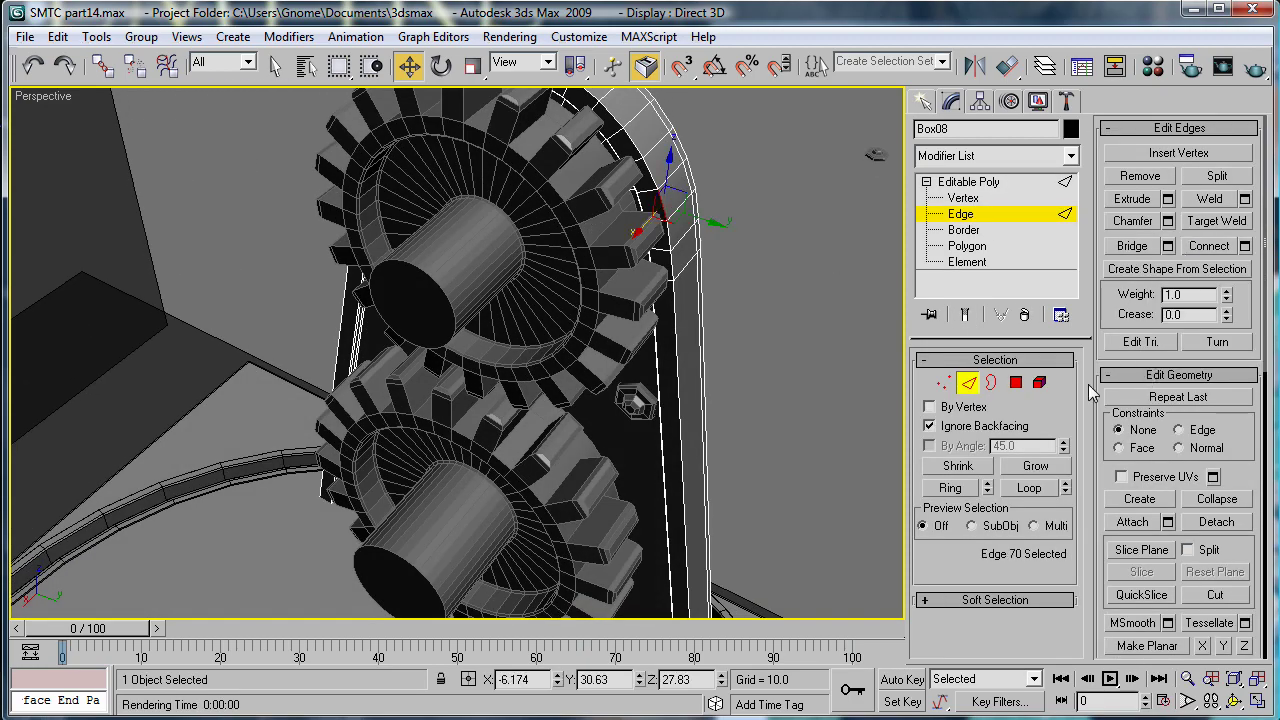
left_click(1029, 492)
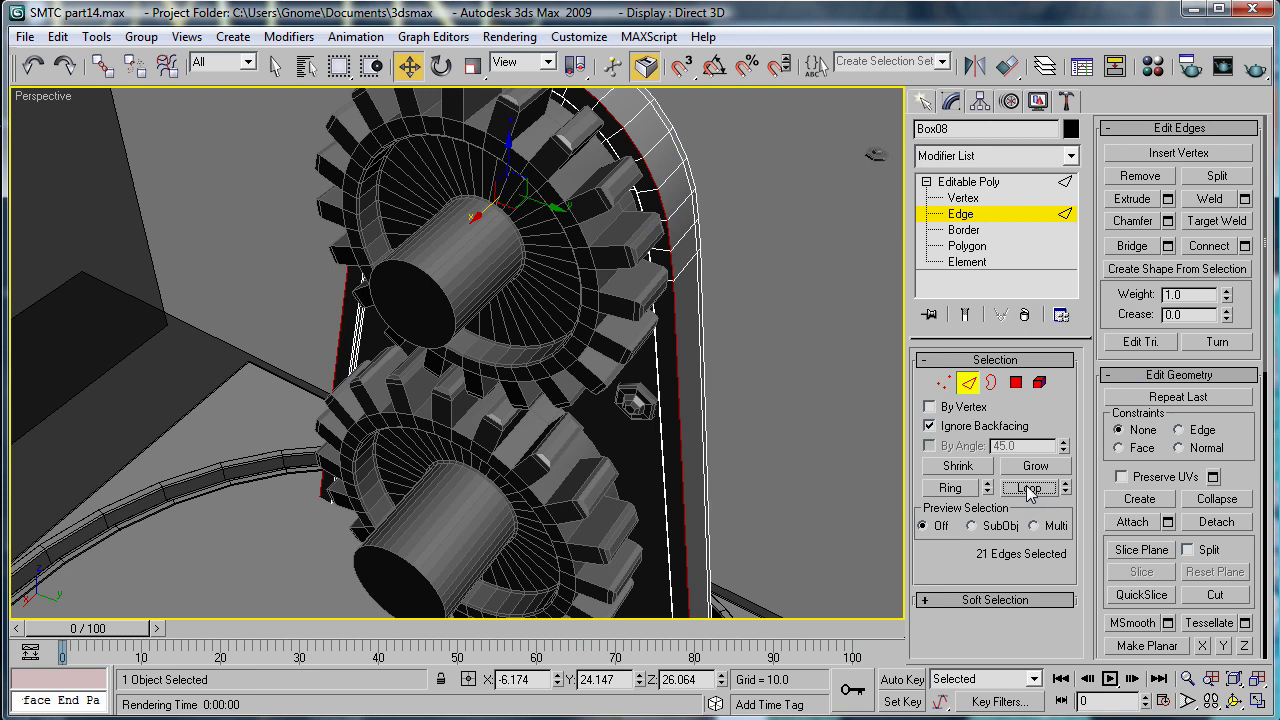
left_click(1167, 221)
left_click_drag(100, 367, 101, 352)
left_click(146, 394)
middle_click_drag(857, 368, 563, 371, "alt")
scroll(743, 328, "down", 4)
left_click(996, 184)
left_click(706, 299)
Select all 20 objects of the gear tower above the round base in the Left view.
middle_click_drag(706, 299, 670, 338, "alt")
key("l")
scroll(425, 225, "up", 5)
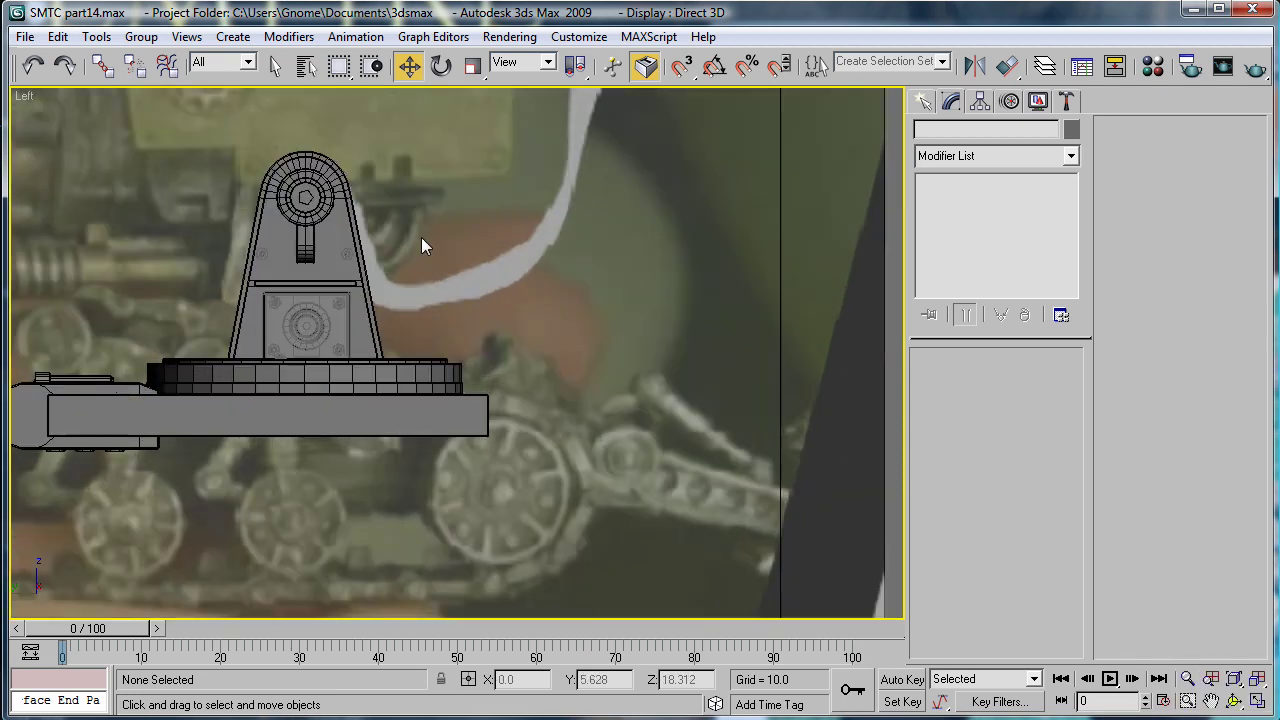
middle_click_drag(423, 243, 621, 380)
left_click_drag(355, 198, 676, 519)
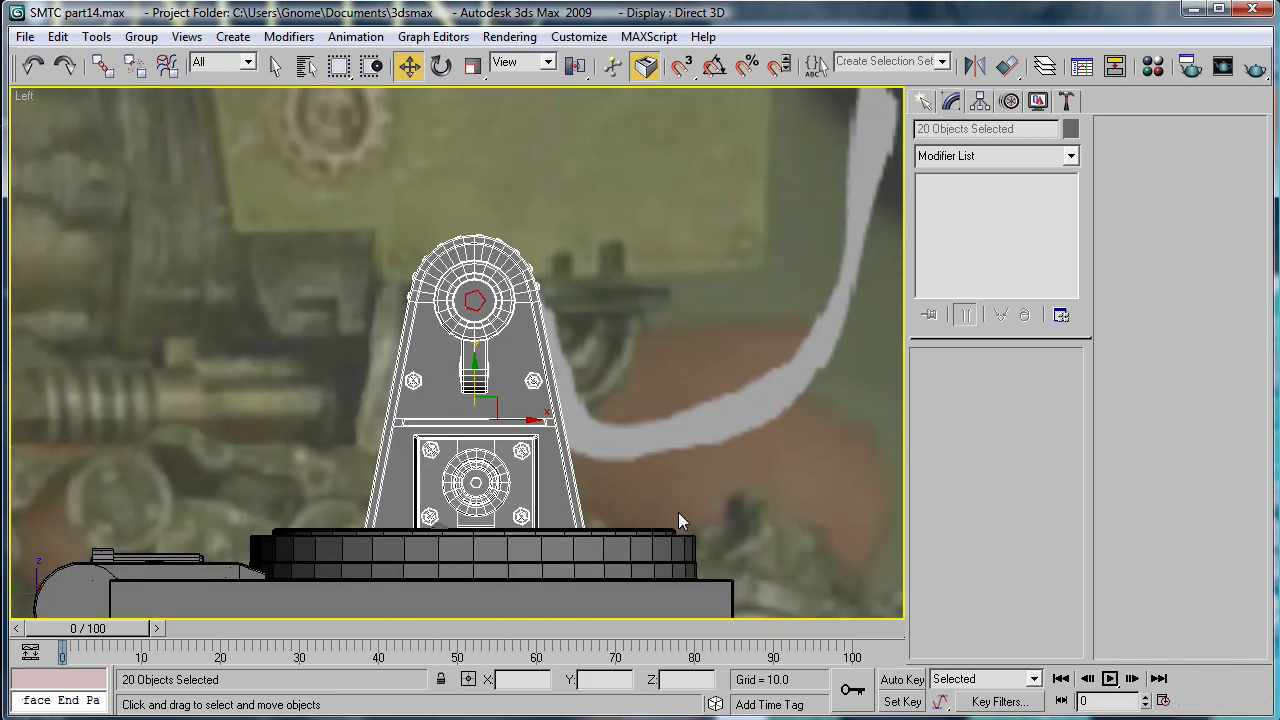
key("p")
middle_click_drag(680, 516, 714, 457, "alt")
key("t")
scroll(537, 305, "up", 8)
middle_click_drag(511, 249, 353, 509)
key("p")
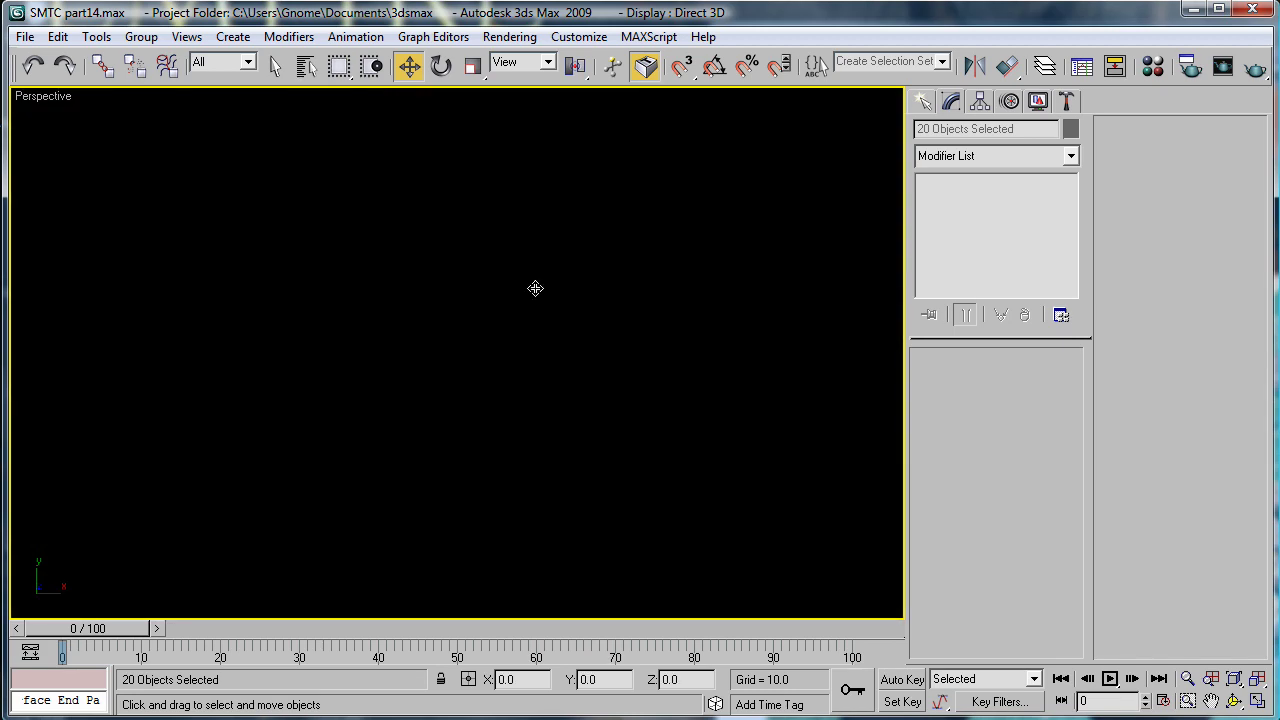
left_click_drag(535, 288, 556, 291, "shift")
left_click(640, 455)
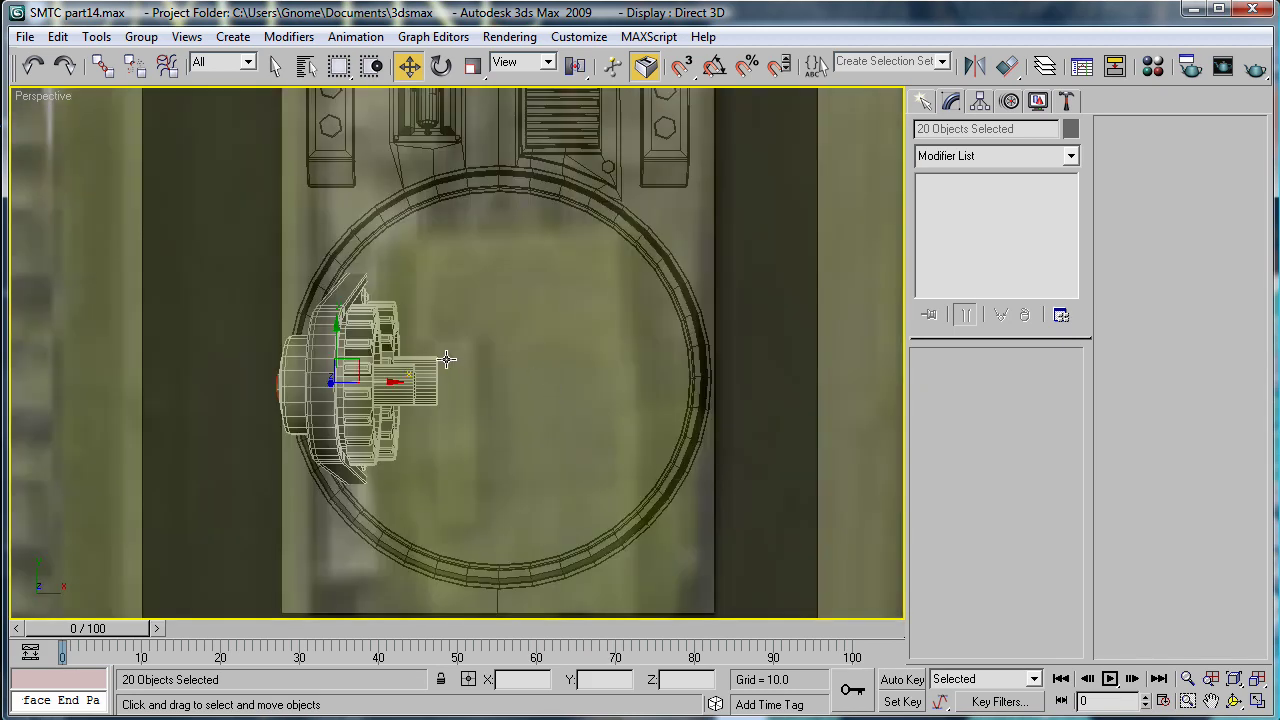
Clone the selected tower assembly along X to the opposite side of the round base in the Top view.
key("t")
scroll(447, 365, "up", 4)
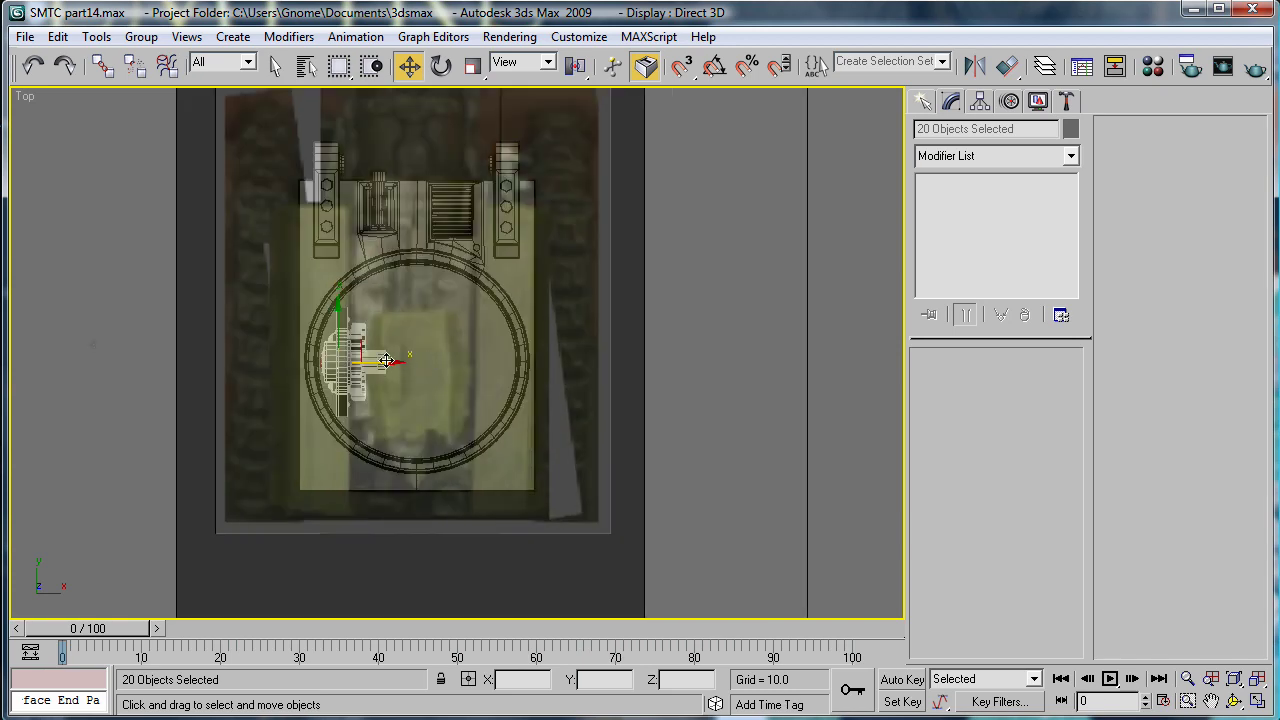
left_click_drag(389, 360, 512, 360, "shift")
left_click(646, 451)
scroll(586, 366, "up", 2)
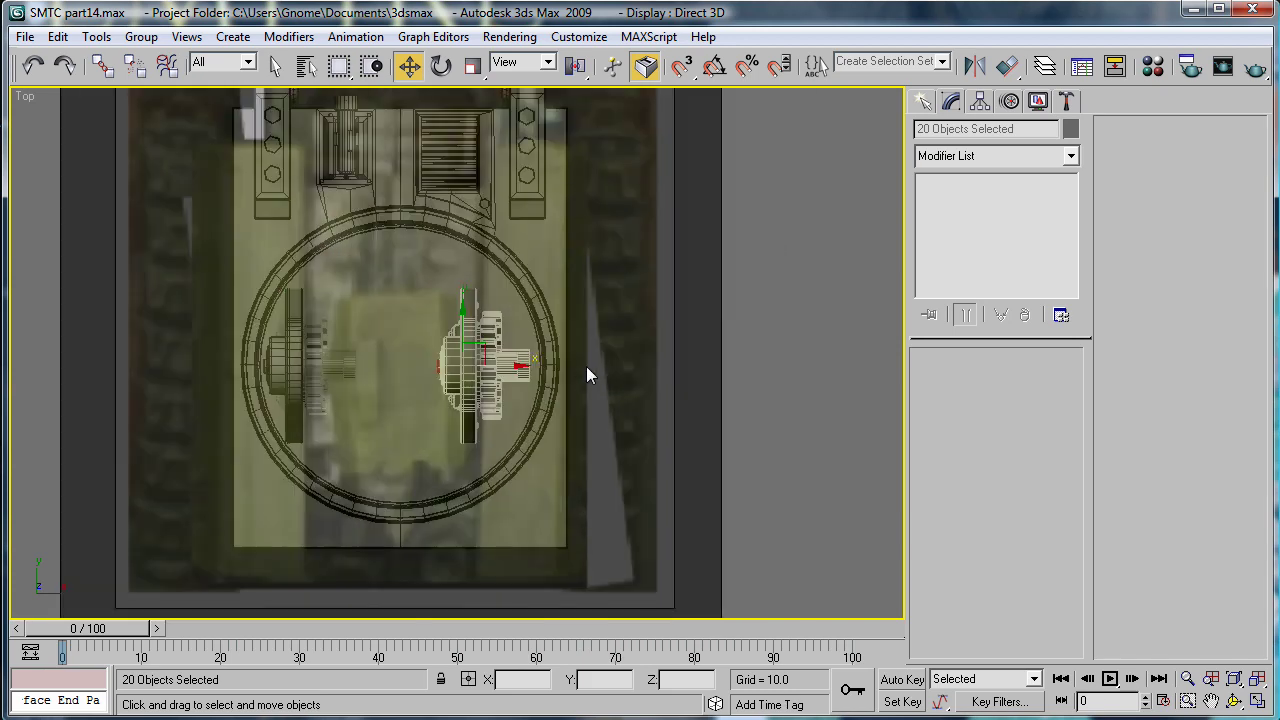
Rotate the copied tower half a turn so its gears face the original, and move it outward to the round base's opposite rim.
key("e")
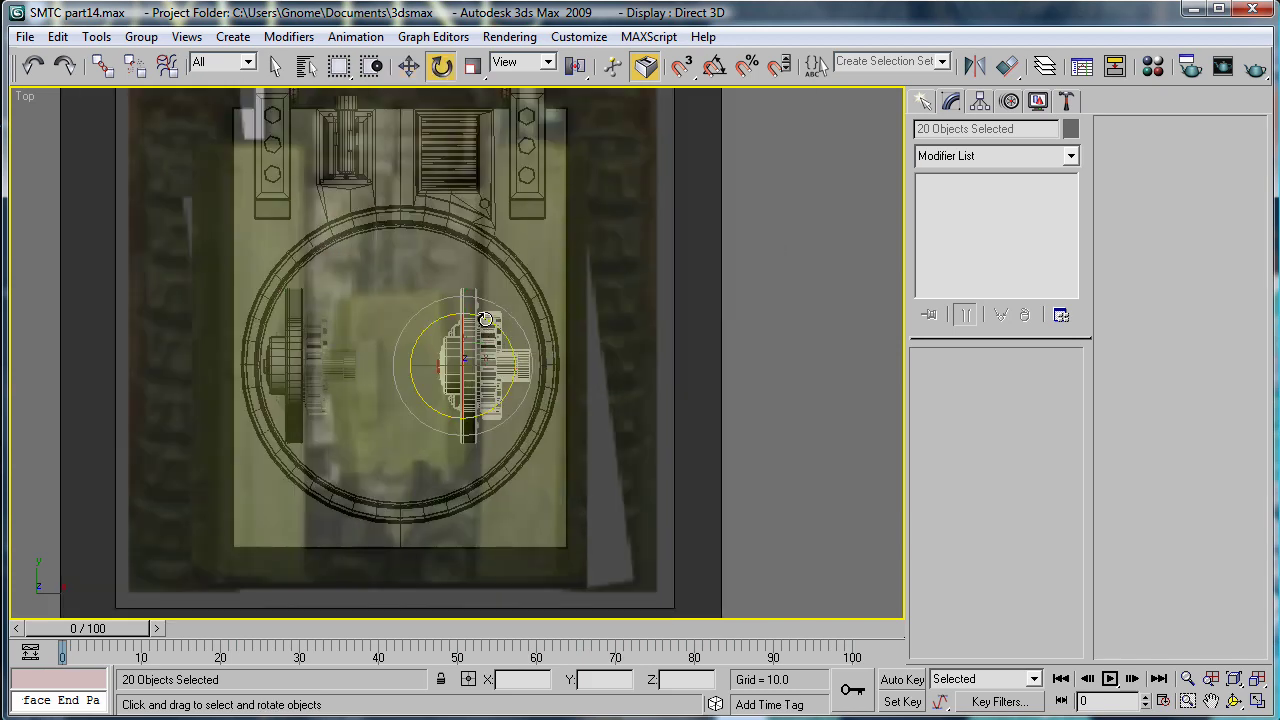
left_click_drag(488, 318, 646, 407)
key("w")
scroll(584, 340, "up", 3)
left_click_drag(510, 383, 568, 383)
key("p")
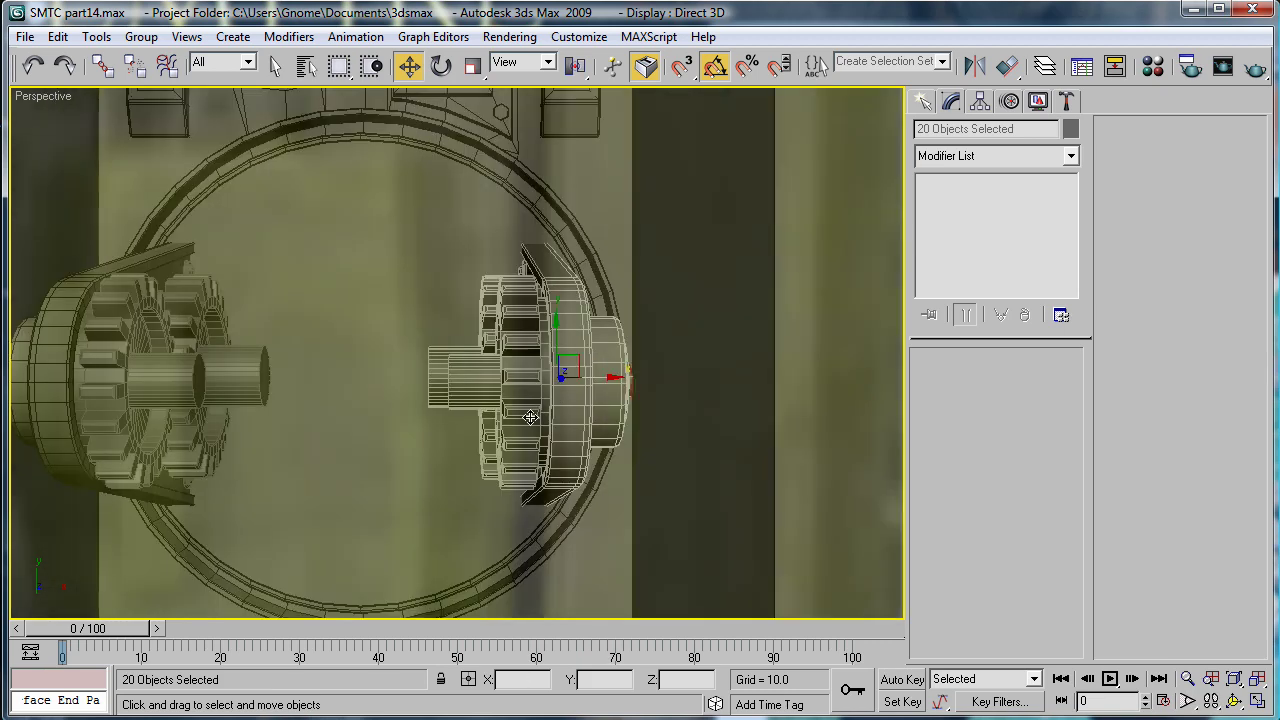
scroll(530, 417, "down", 5)
middle_click_drag(408, 442, 950, 491, "alt")
scroll(723, 252, "up", 5)
scroll(748, 275, "down", 5)
left_click(787, 449)
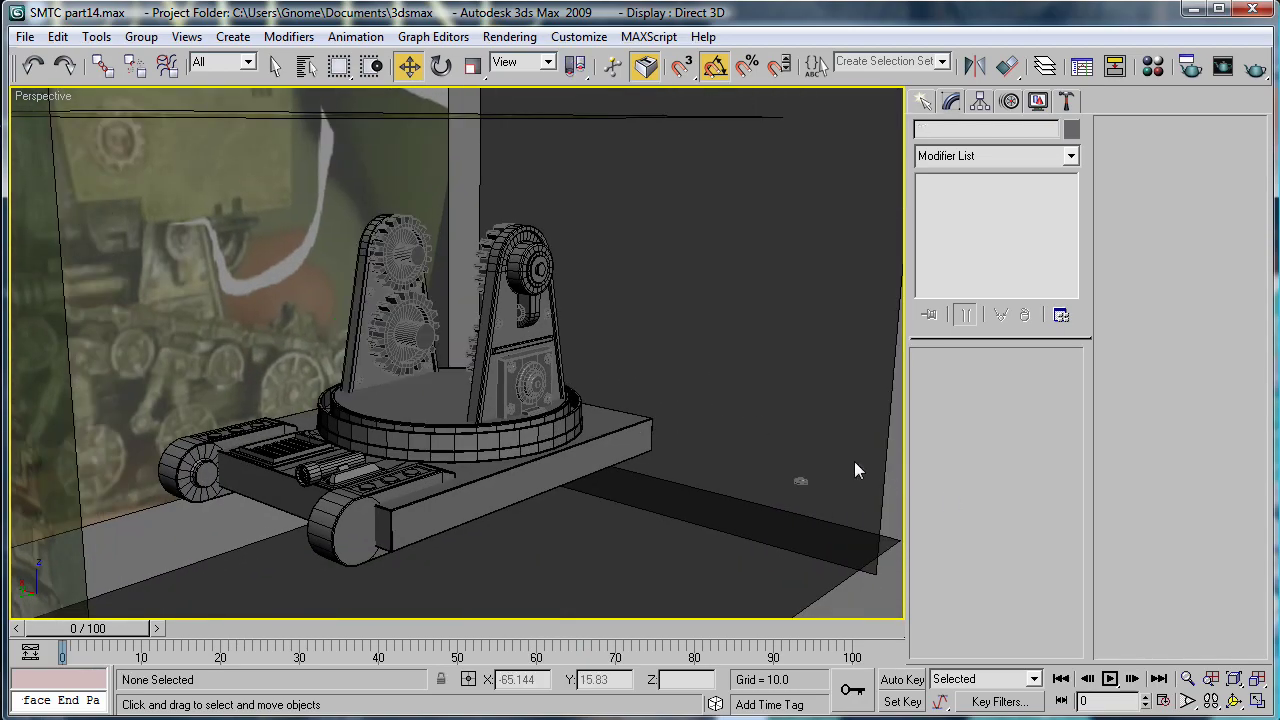
Set the object colour of all the model's parts to black.
key("ctrl+a")
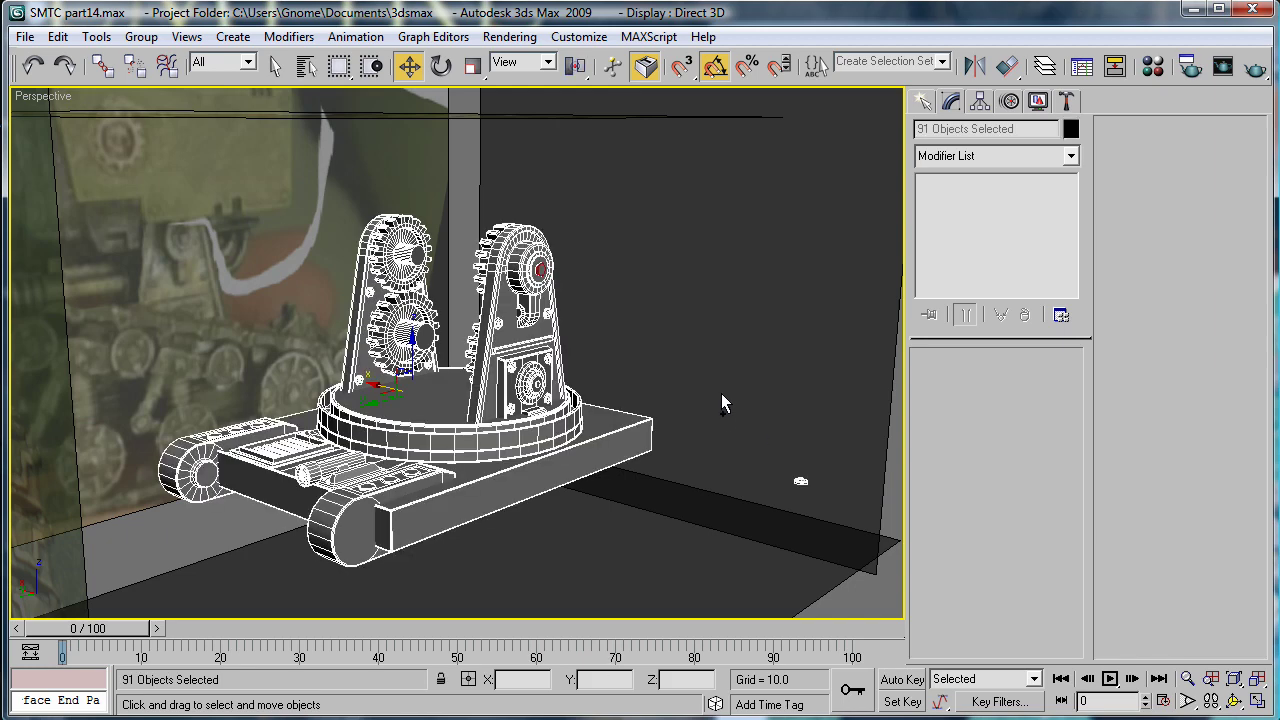
left_click(1070, 130)
left_click(746, 477)
left_click(863, 589)
Assign the plain grey material from the Material Editor to all the model's parts and deselect them.
key("ctrl+a")
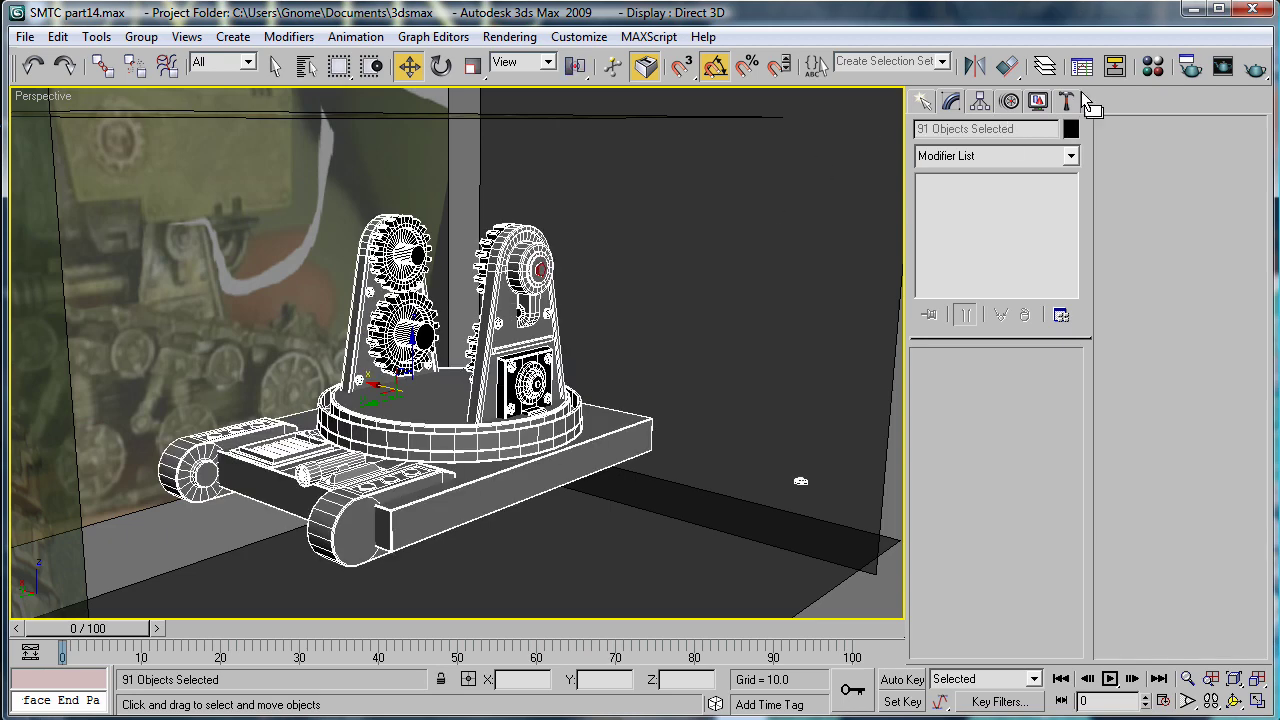
left_click(1153, 66)
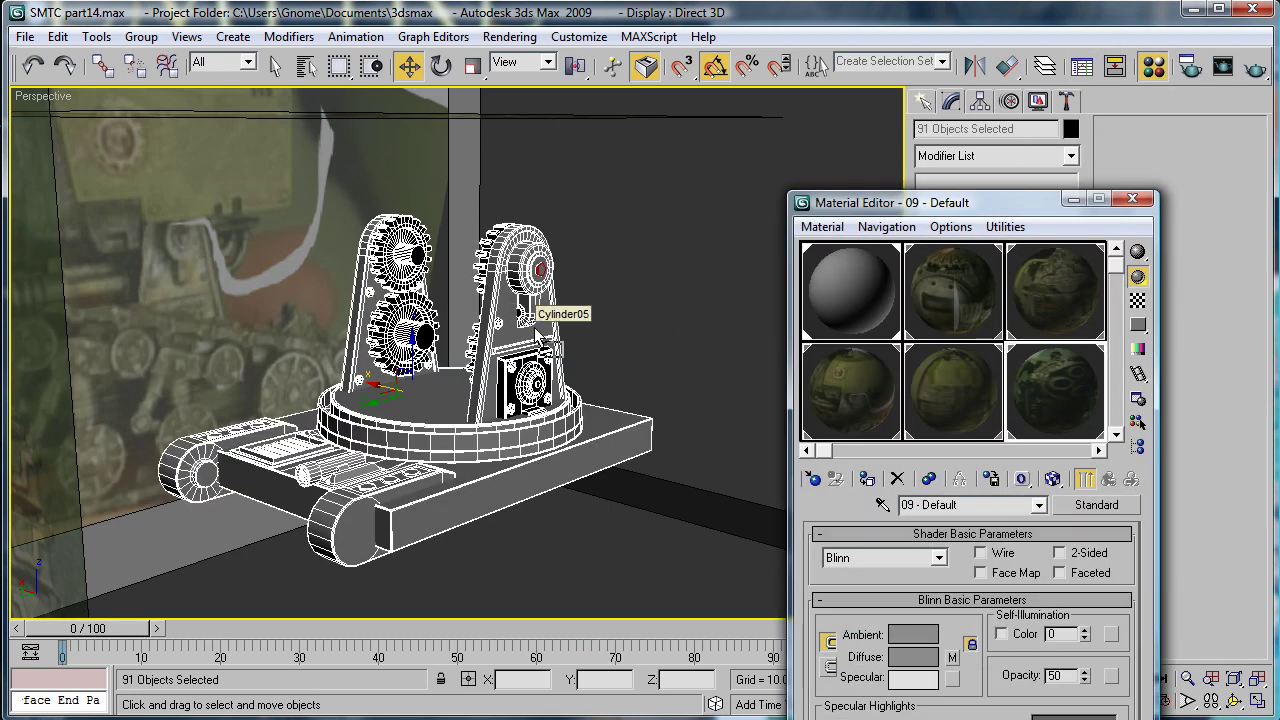
left_click_drag(835, 280, 617, 402)
left_click(617, 402)
left_click(1132, 199)
left_click(857, 603)
Render the Perspective view of the two gear towers on their round base.
scroll(723, 369, "up", 4)
middle_click_drag(641, 373, 702, 391, "alt")
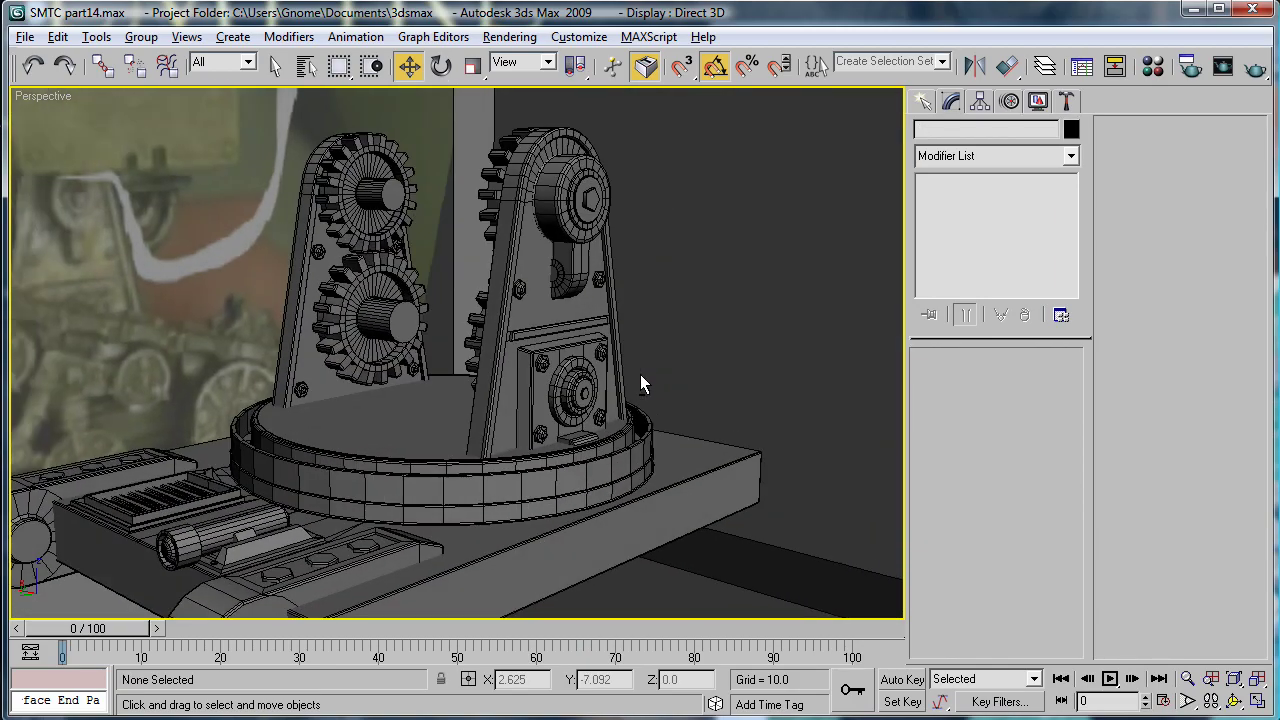
middle_click_drag(640, 374, 679, 361, "alt")
left_click(1253, 70)
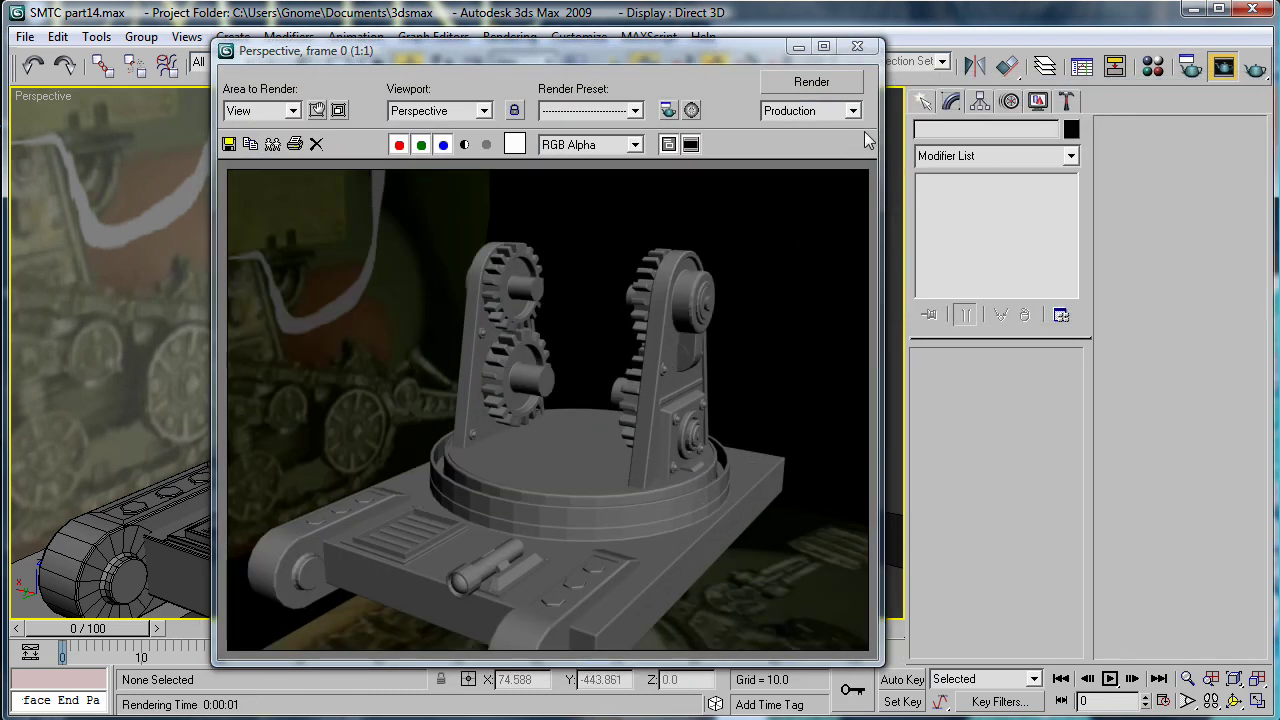
Apply a Smooth modifier with Auto Smooth to the vehicle base and render the Perspective view.
left_click(857, 48)
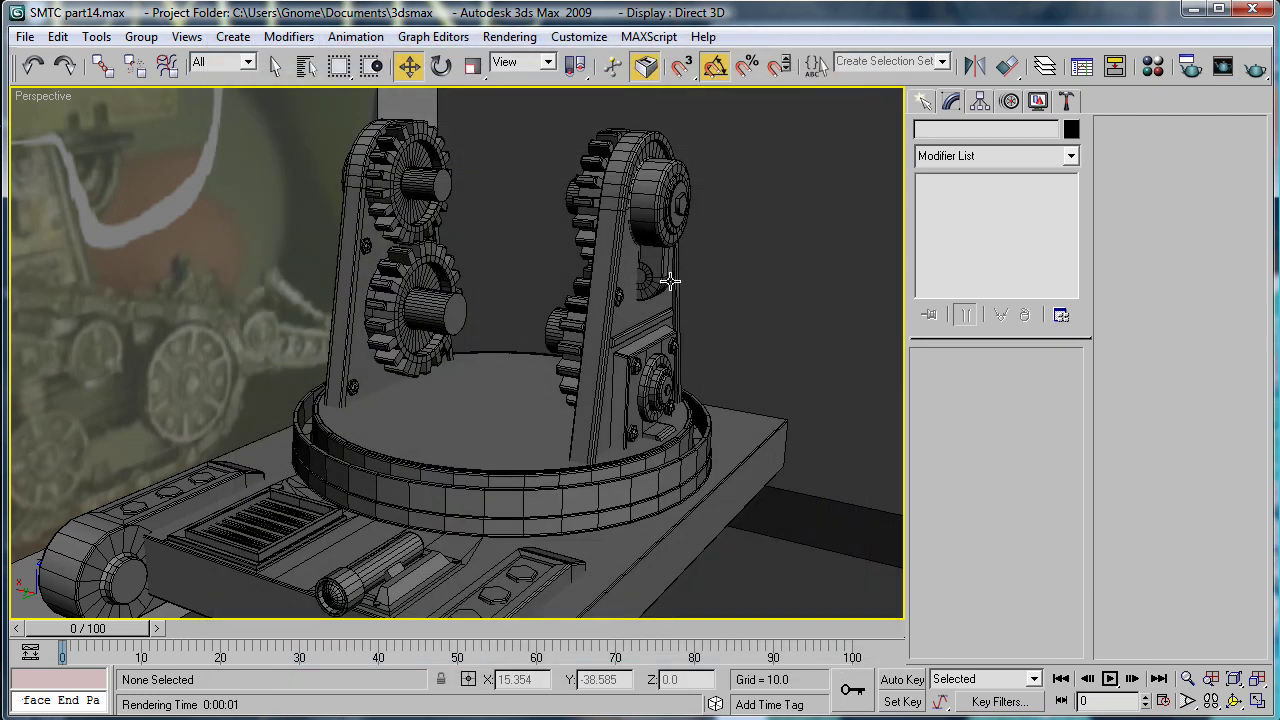
left_click(507, 494)
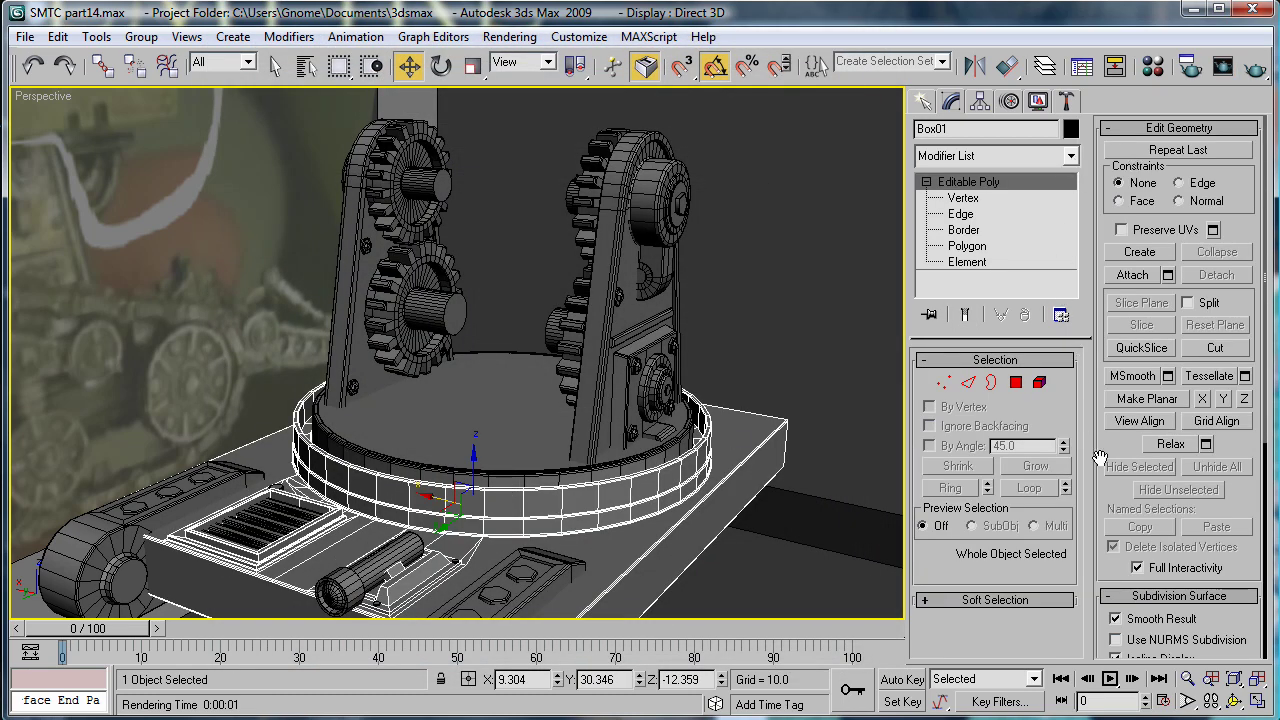
left_click_drag(1107, 455, 1100, 72)
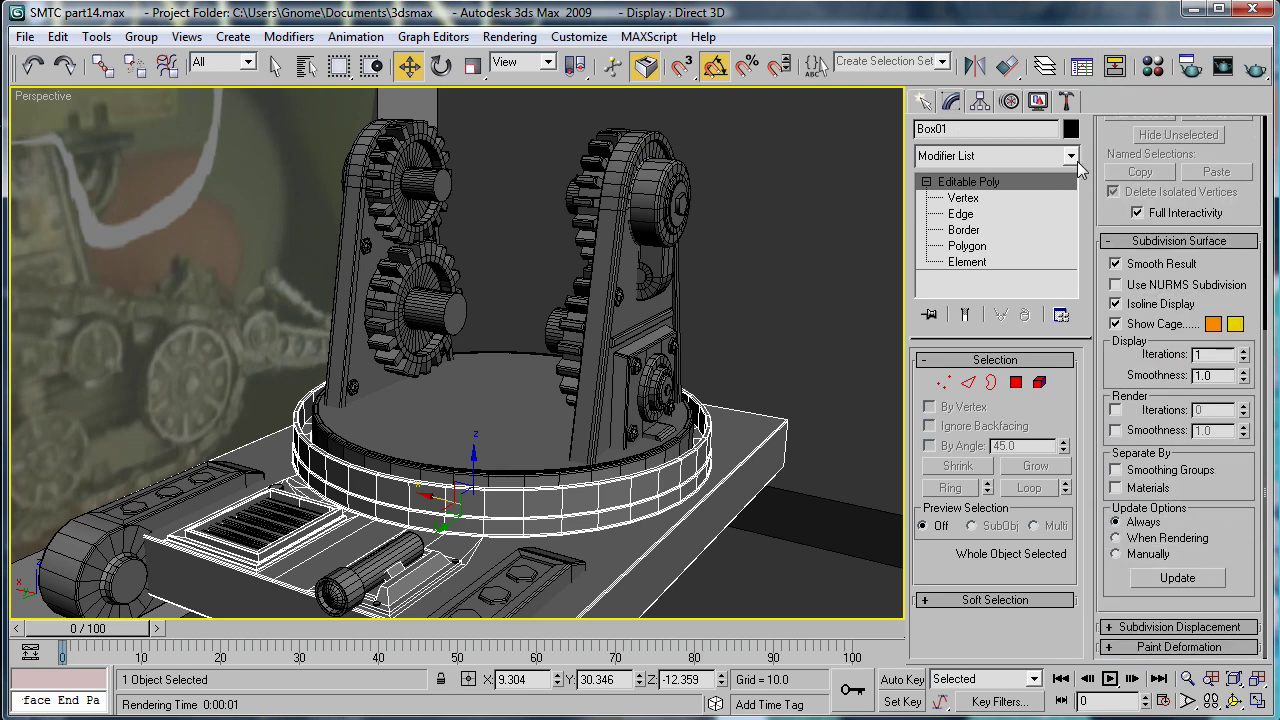
left_click(1070, 155)
left_click_drag(1073, 200, 1083, 530)
left_click(978, 663)
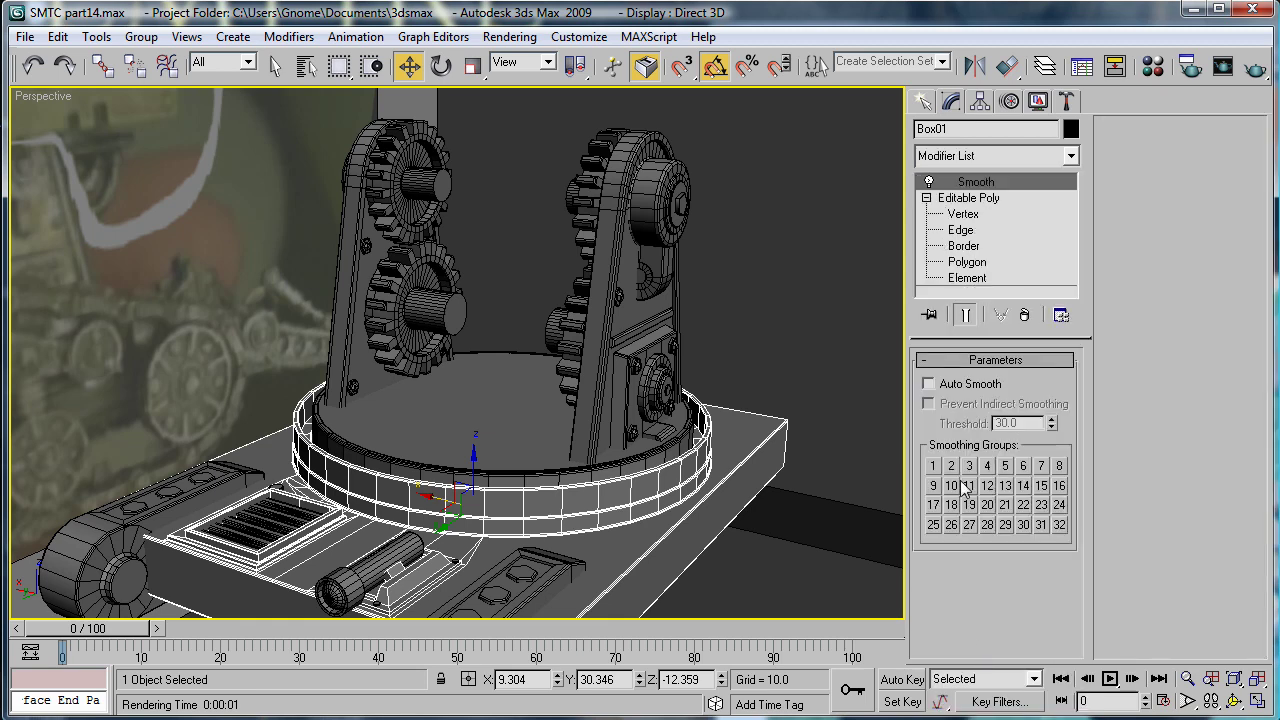
left_click(928, 384)
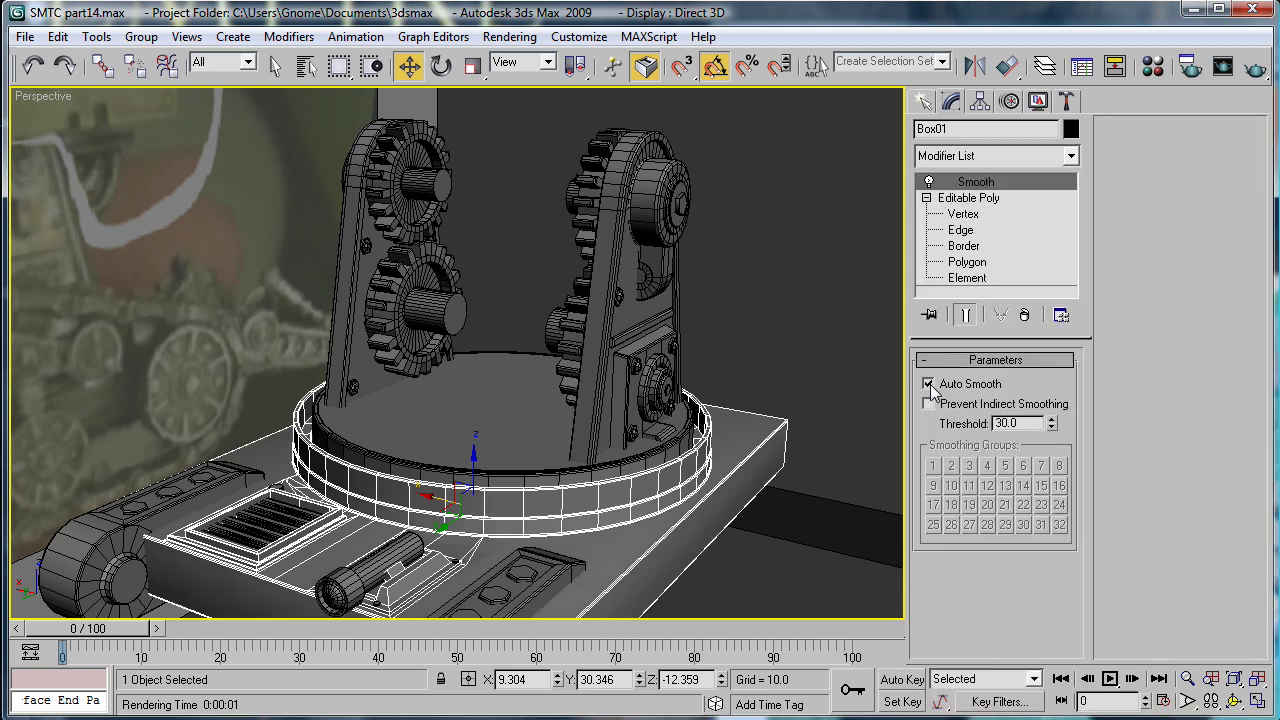
left_click(1256, 68)
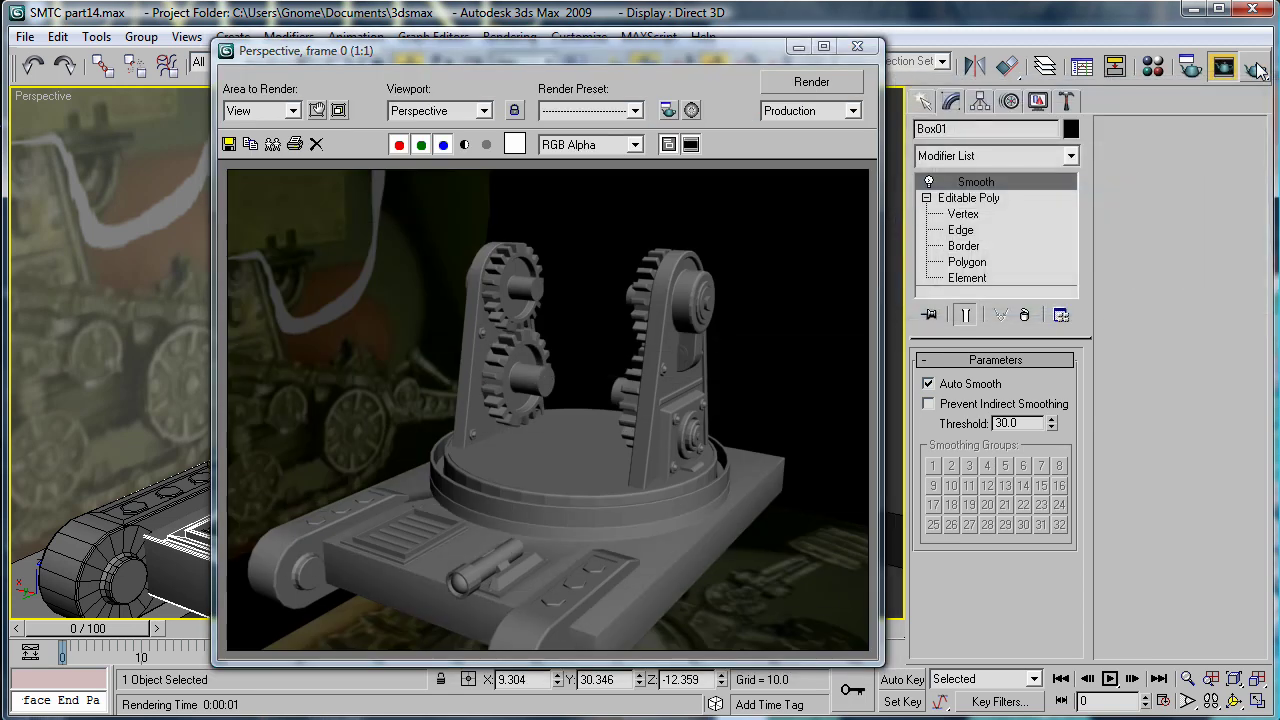
Delete the Smooth modifier from the base, render the Perspective view again, and deselect the base.
right_click(975, 190)
left_click(1060, 214)
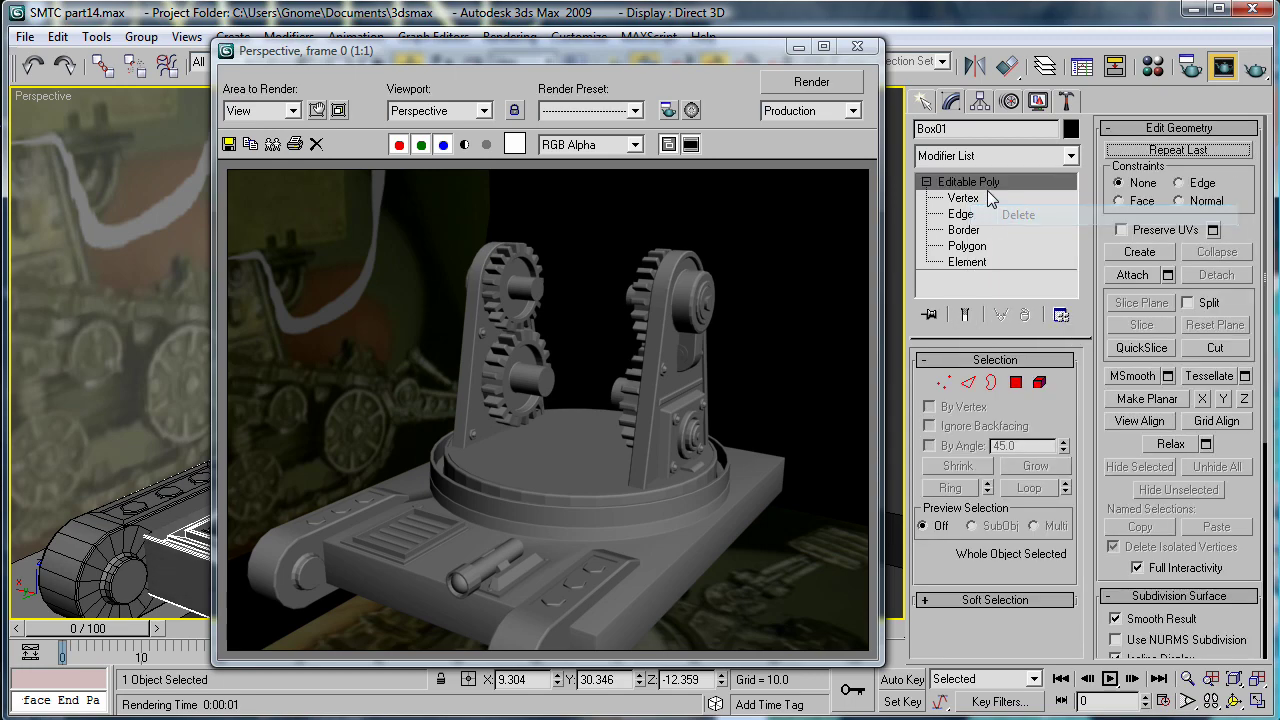
left_click(826, 85)
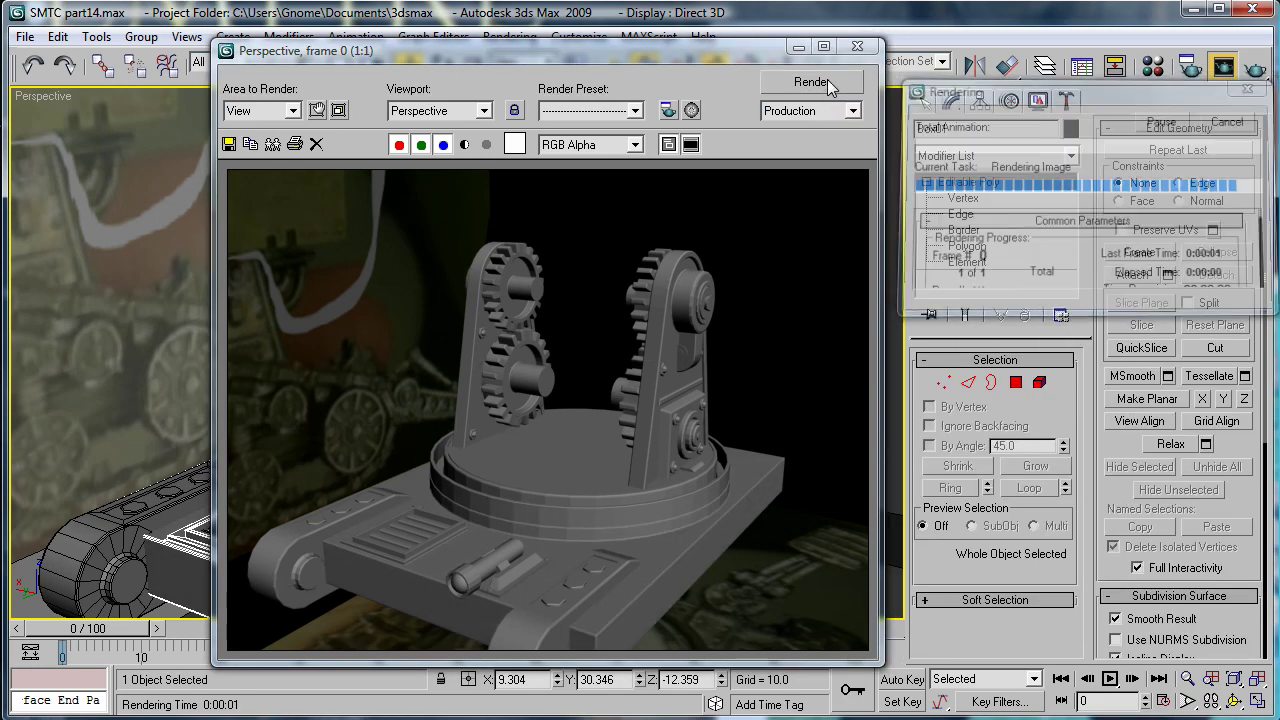
left_click(857, 47)
middle_click_drag(599, 492, 624, 440)
left_click(781, 549)
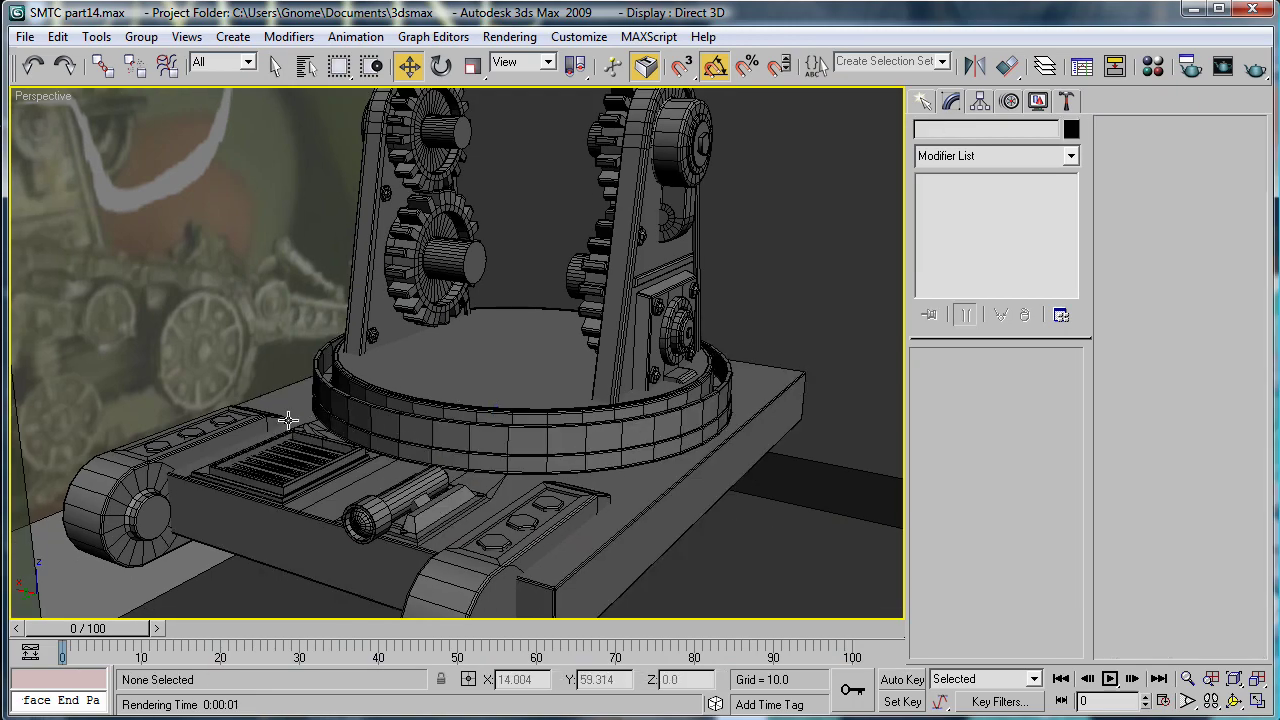
Switch to Windows Photo Gallery, examine the Thunderfire cannon reference photos up to the front ortho image, and return to 3ds Max.
scroll(587, 366, "up", 2)
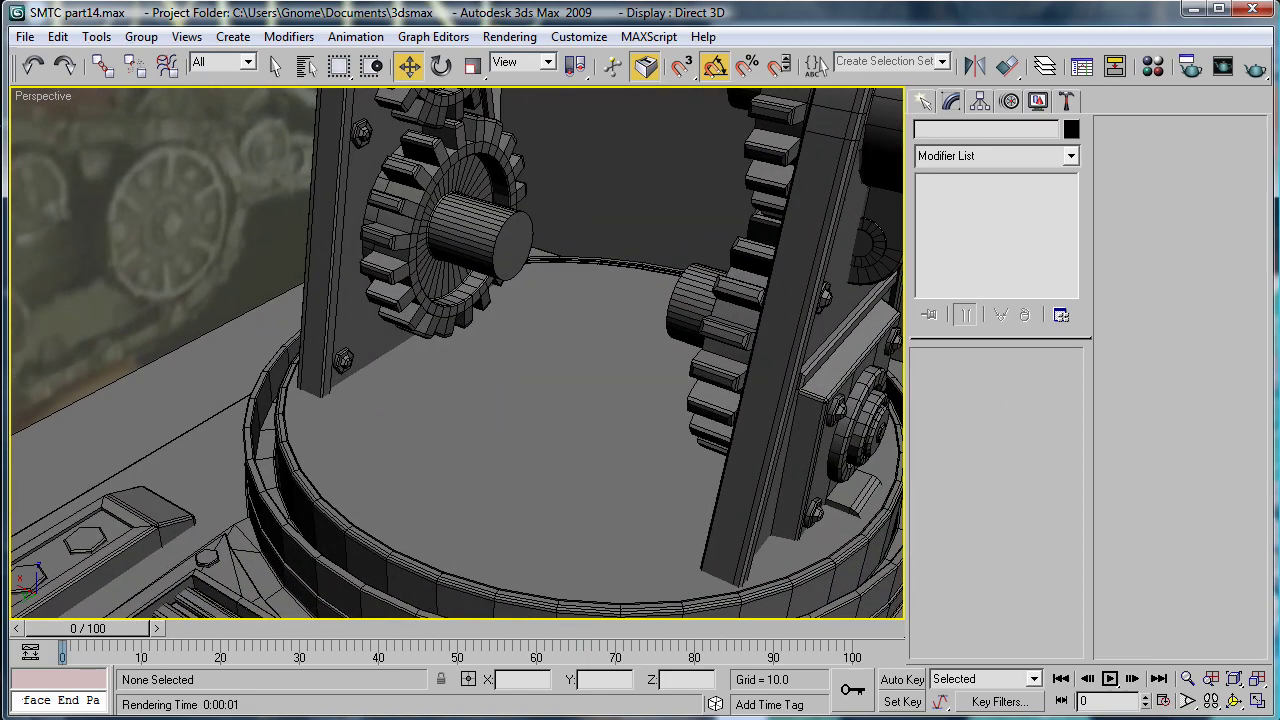
key("alt+Tab")
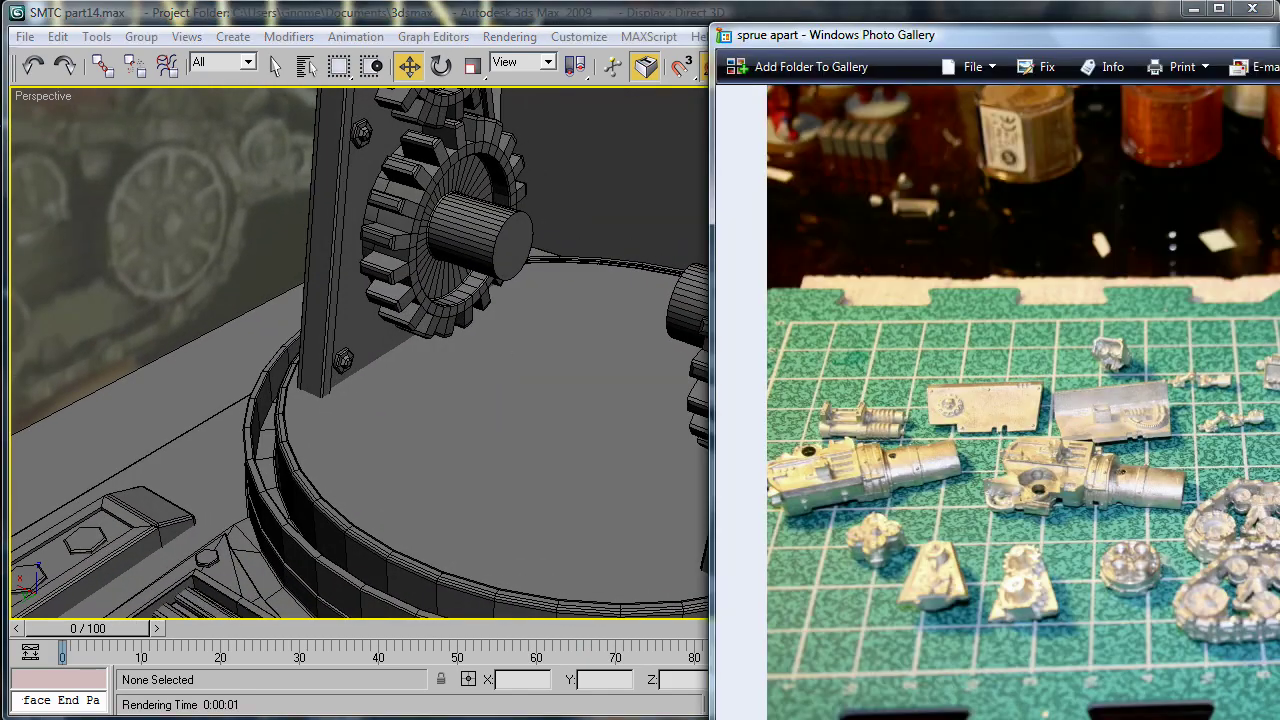
left_click_drag(1185, 38, 667, 34)
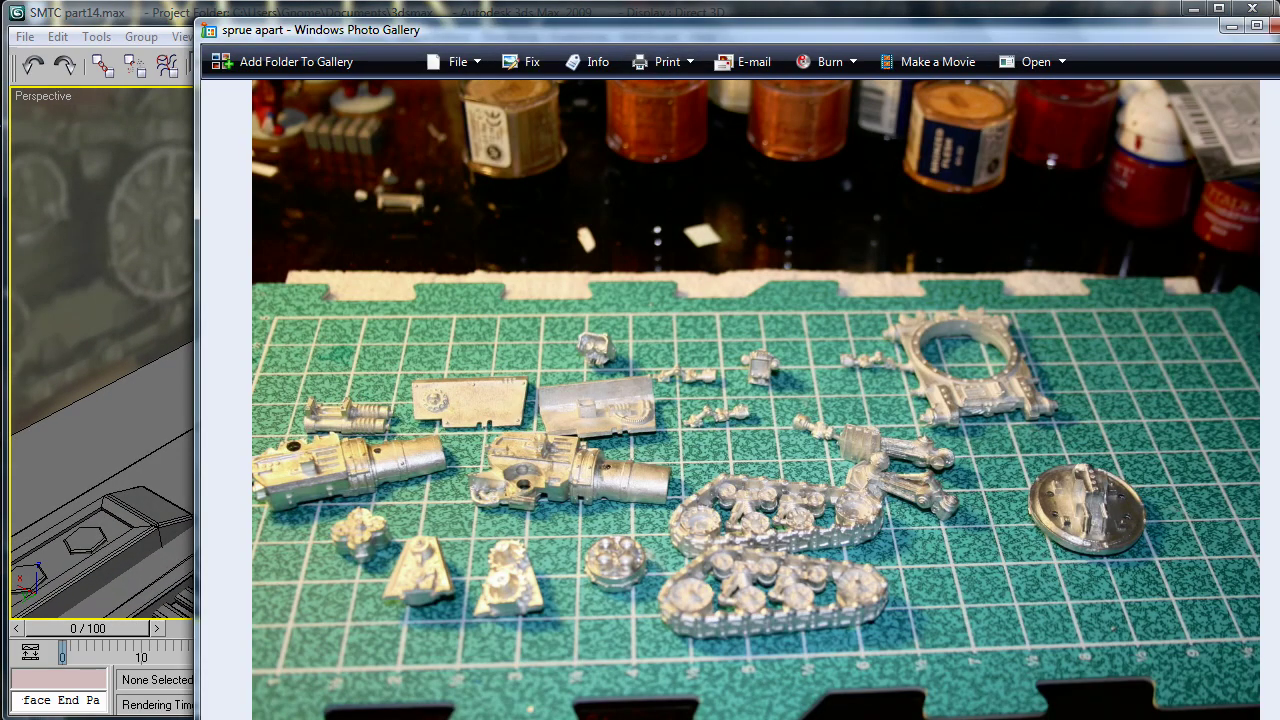
key("Right")
key("Right")
key("Right")
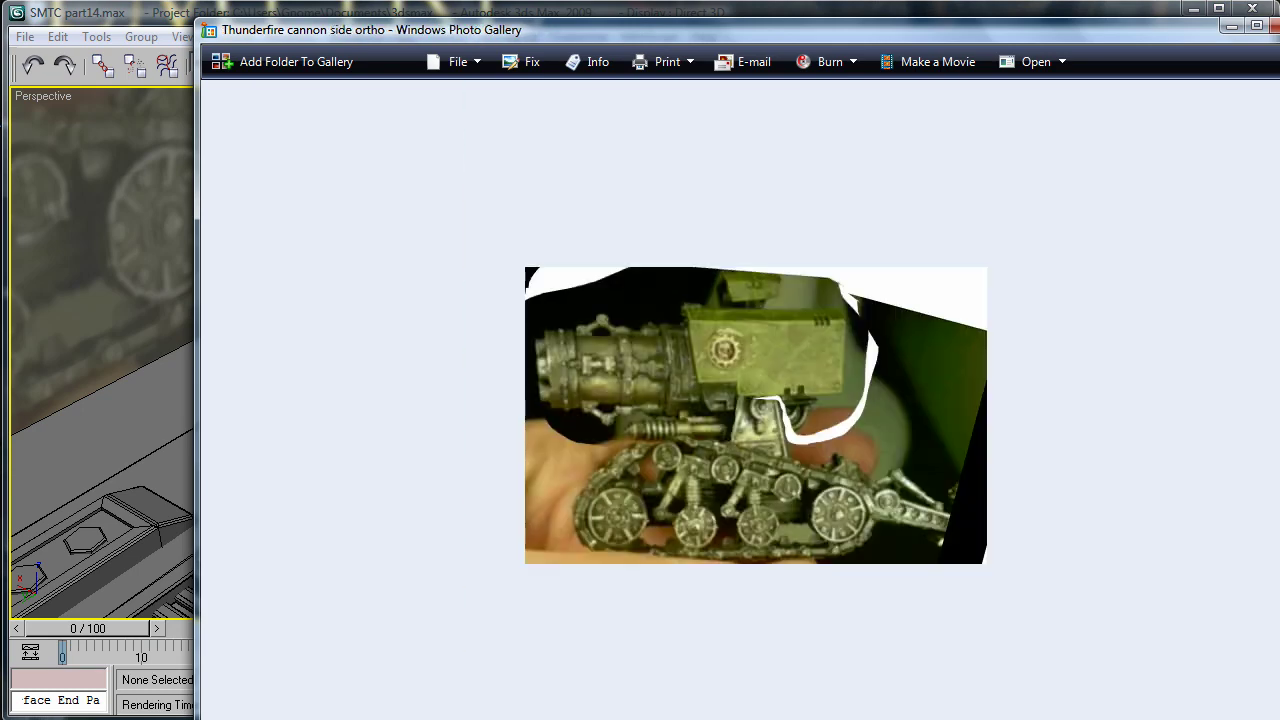
key("Left")
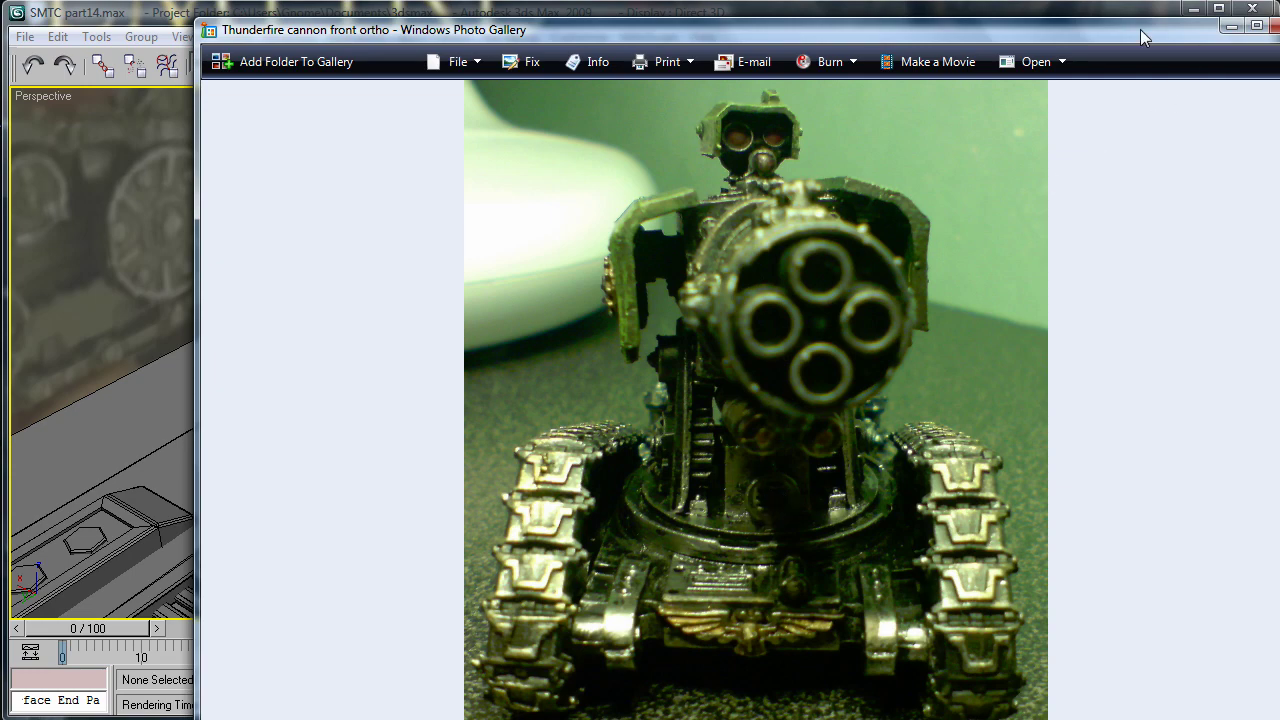
left_click_drag(1140, 29, 1262, 321)
left_click(880, 14)
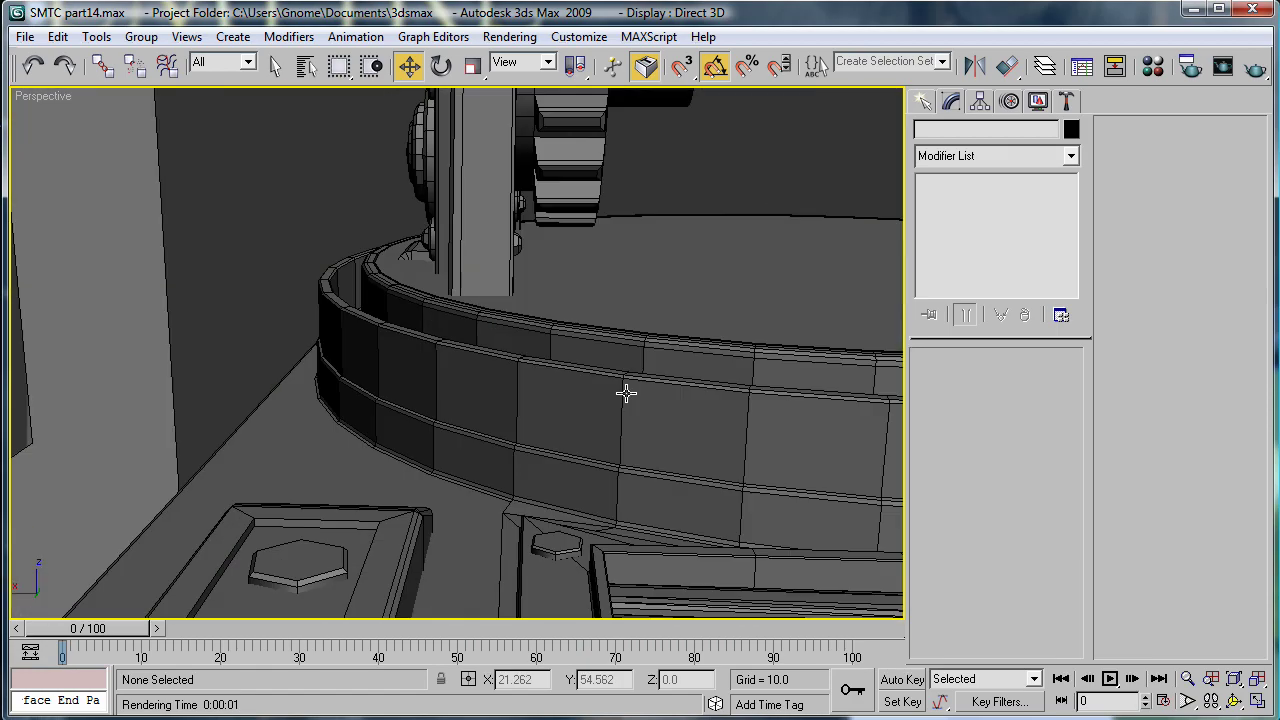
Create a box about 21.1 long, 14.7 wide and 7 high on the round base between the towers, and assign it the grey material.
middle_click_drag(598, 399, 460, 467)
left_click(922, 100)
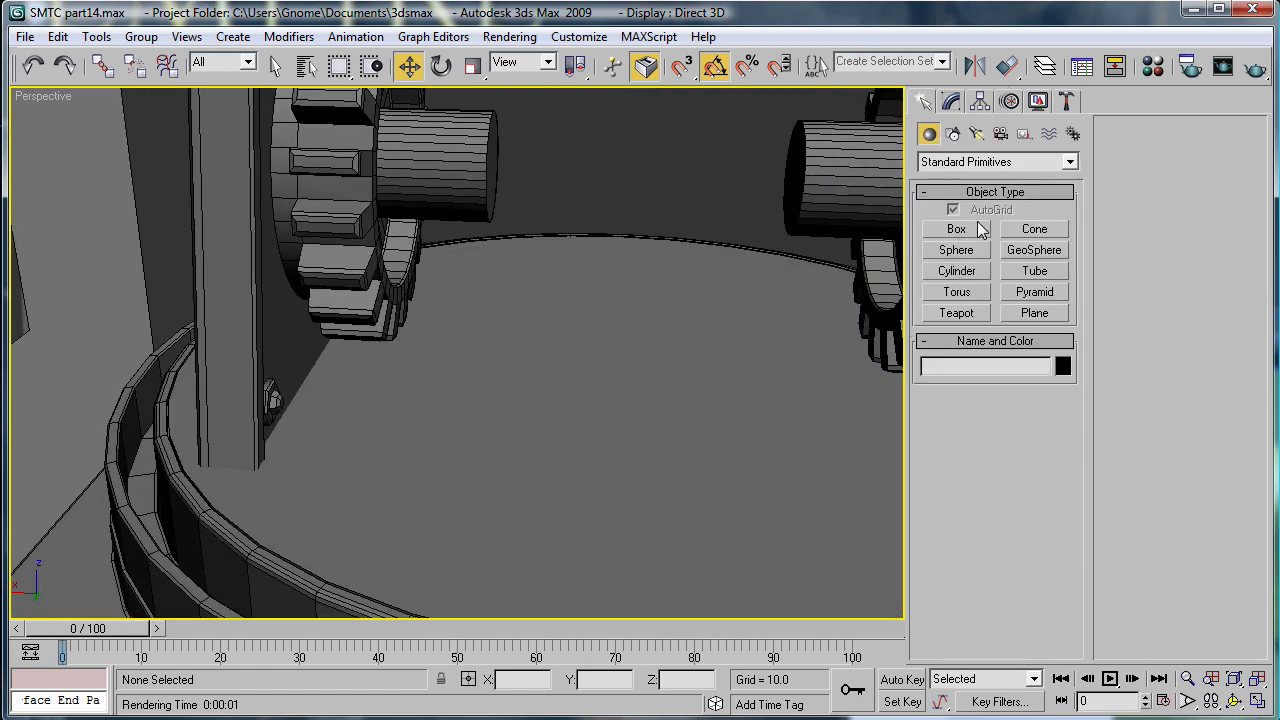
left_click(975, 230)
middle_click_drag(690, 414, 587, 366)
left_click_drag(300, 467, 674, 252)
left_click(671, 95)
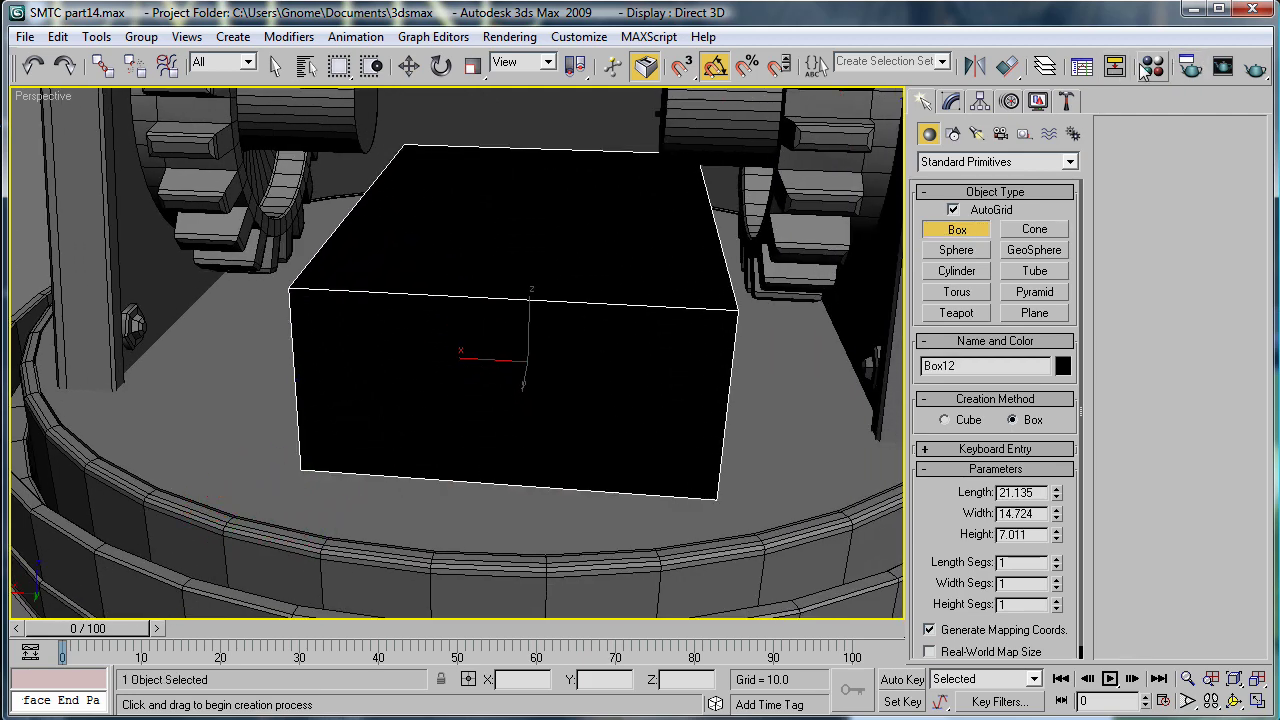
left_click(1145, 68)
left_click_drag(868, 296, 594, 240)
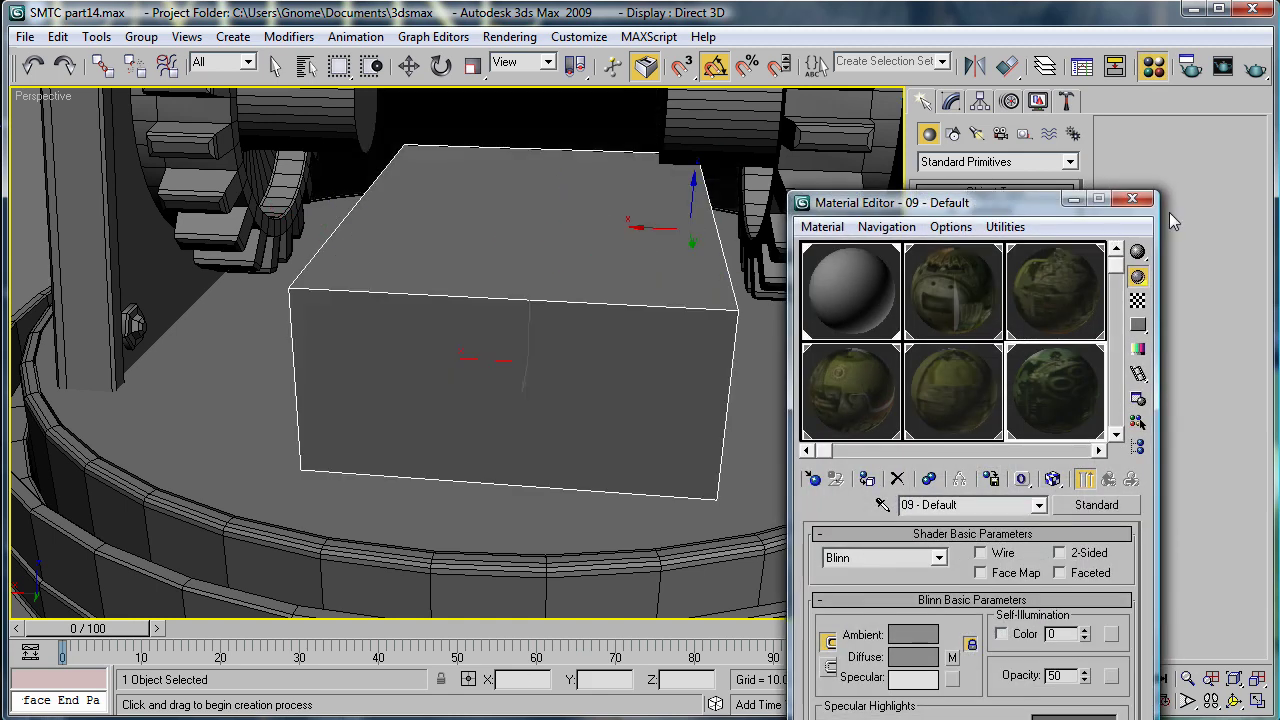
left_click(1132, 199)
Convert the new box to an editable poly in the Front view.
key("f")
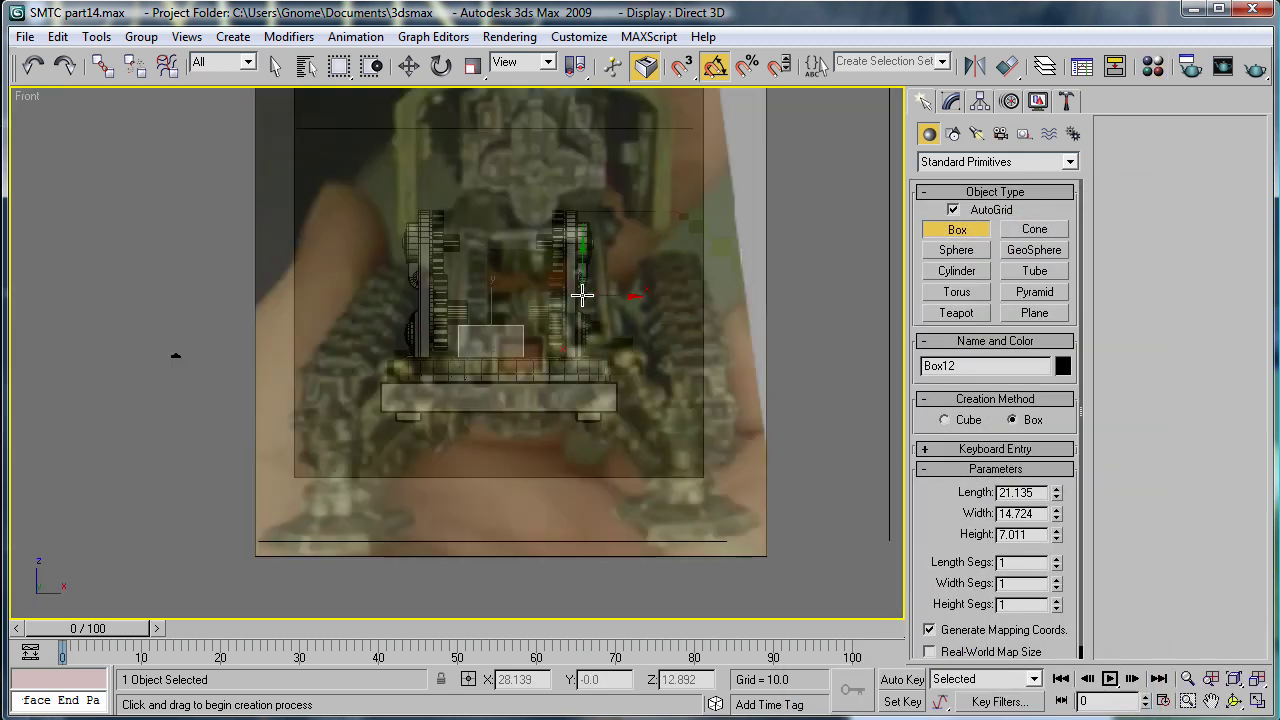
scroll(582, 295, "up", 4)
scroll(608, 260, "down", 1)
middle_click_drag(608, 260, 551, 313)
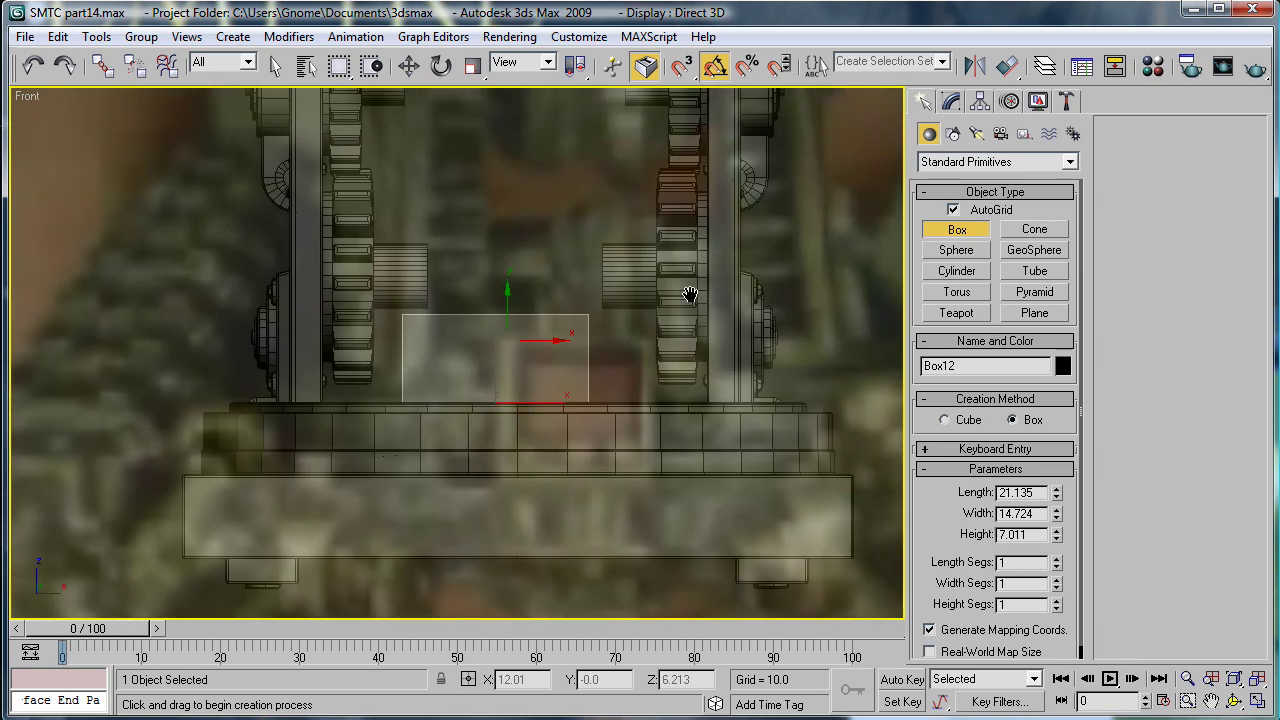
left_click(951, 103)
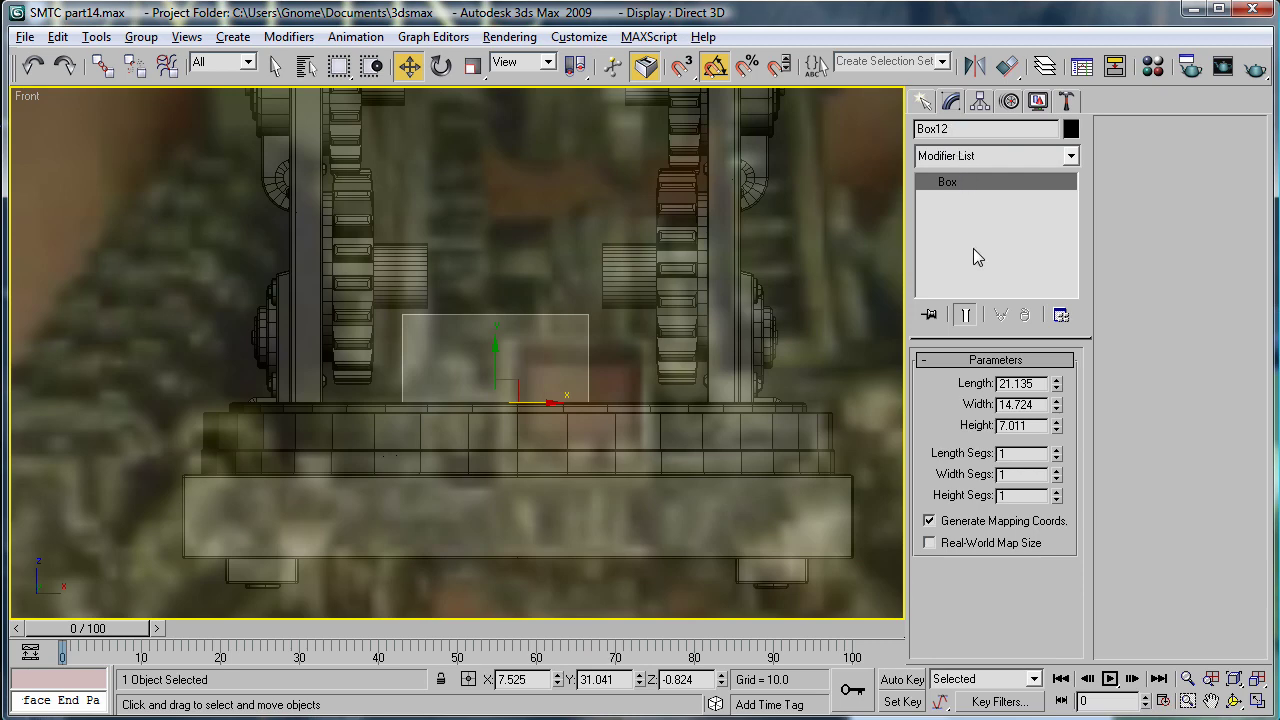
left_click(973, 246)
Widen the box by moving its vertices on both sides outward until it nearly fills the gap between the gears.
left_click(944, 382)
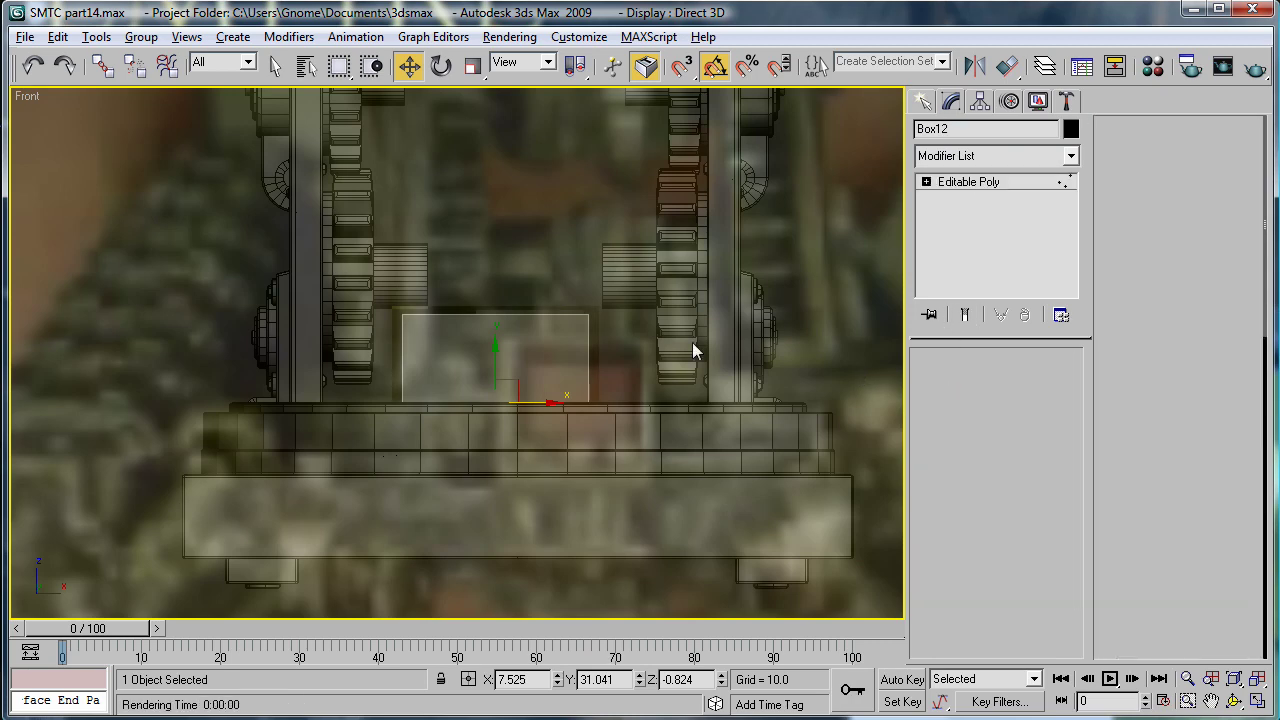
scroll(589, 260, "up", 2)
left_click_drag(566, 224, 682, 505)
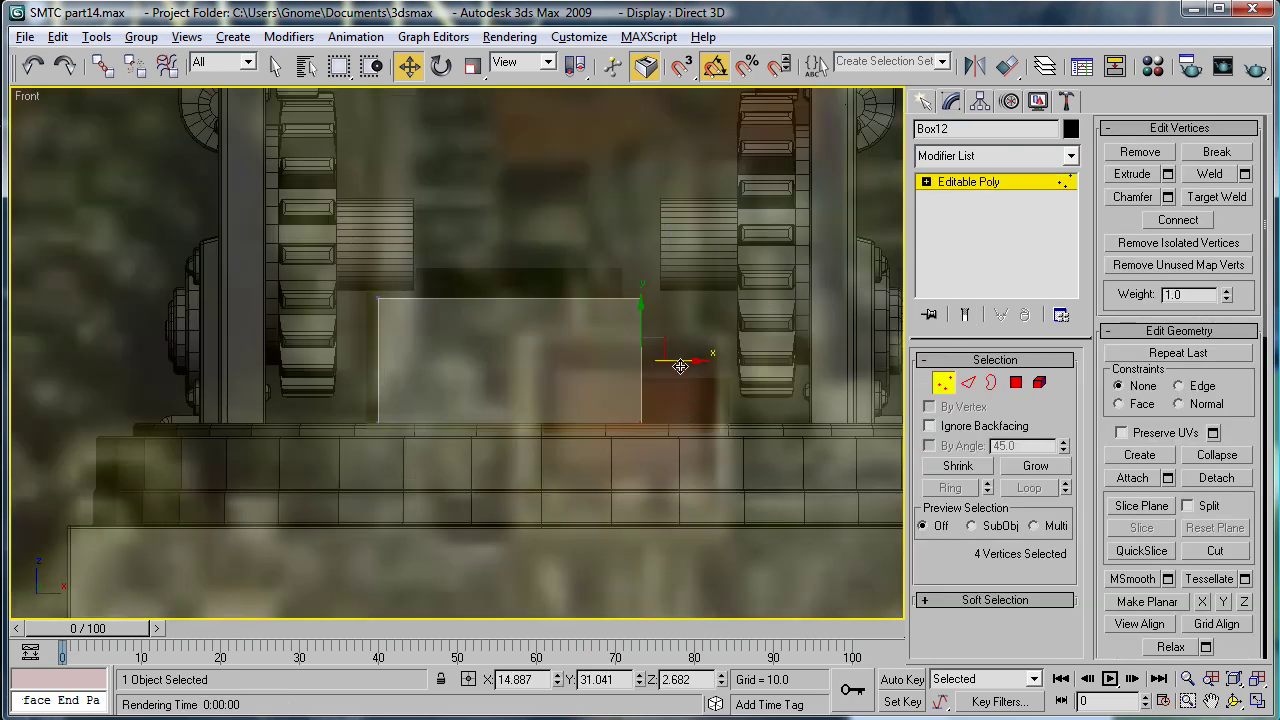
mouse_move(688, 362)
left_mouse_down()
mouse_move(699, 366)
mouse_move(675, 364)
left_mouse_up()
left_click_drag(675, 364, 763, 364)
left_click_drag(346, 211, 458, 515)
middle_click_drag(481, 337, 505, 347)
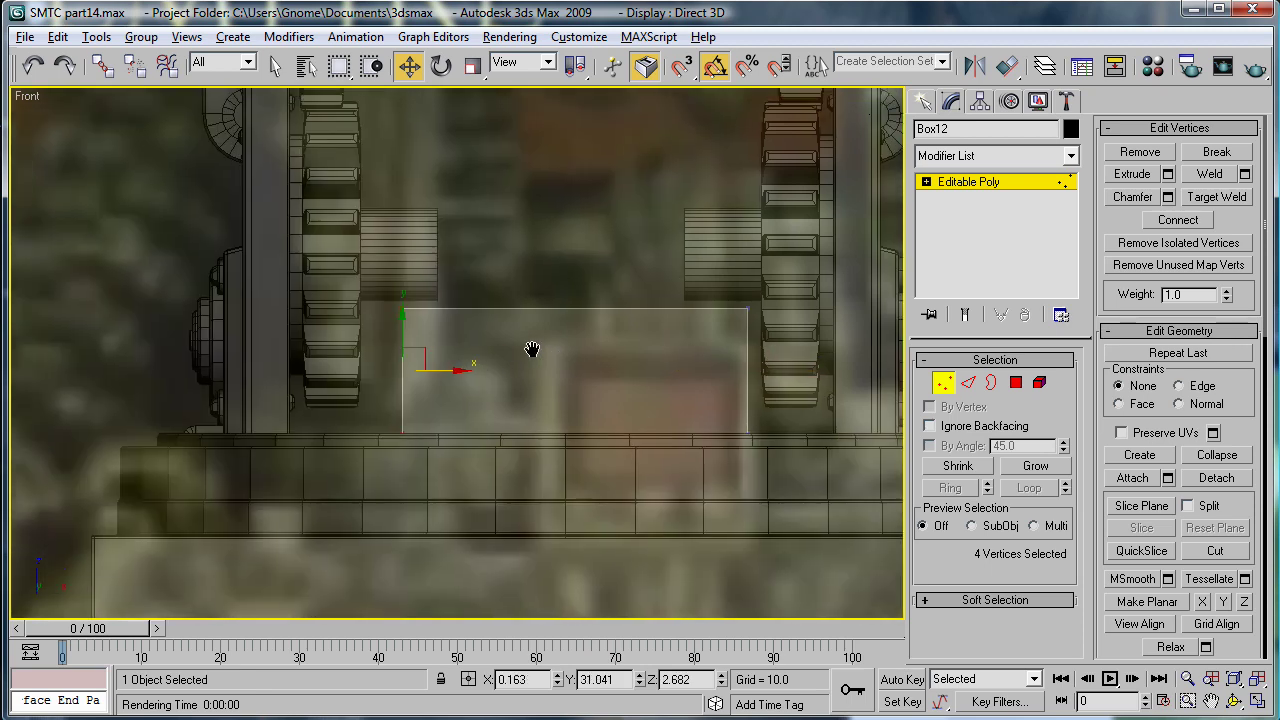
left_click_drag(448, 372, 418, 367)
Raise the box's four top vertices to a height of about 11.2 on the Z axis.
left_click_drag(272, 226, 826, 357)
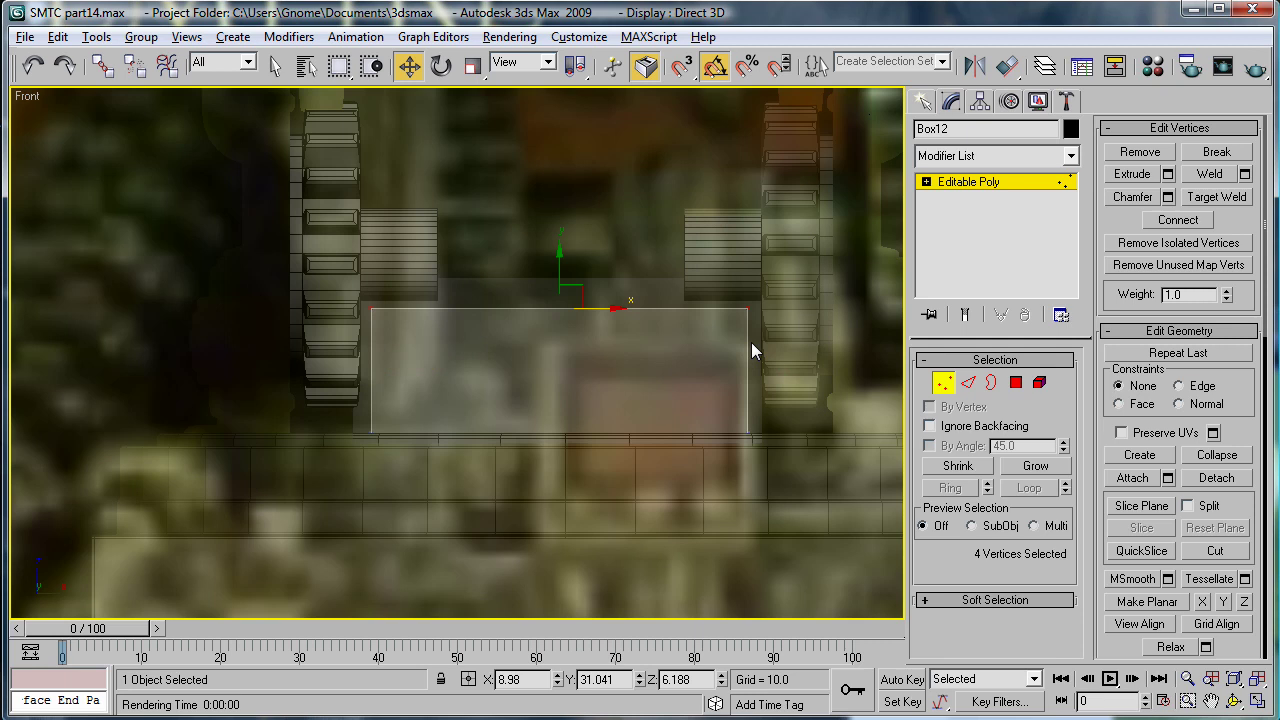
middle_click_drag(751, 342, 745, 450)
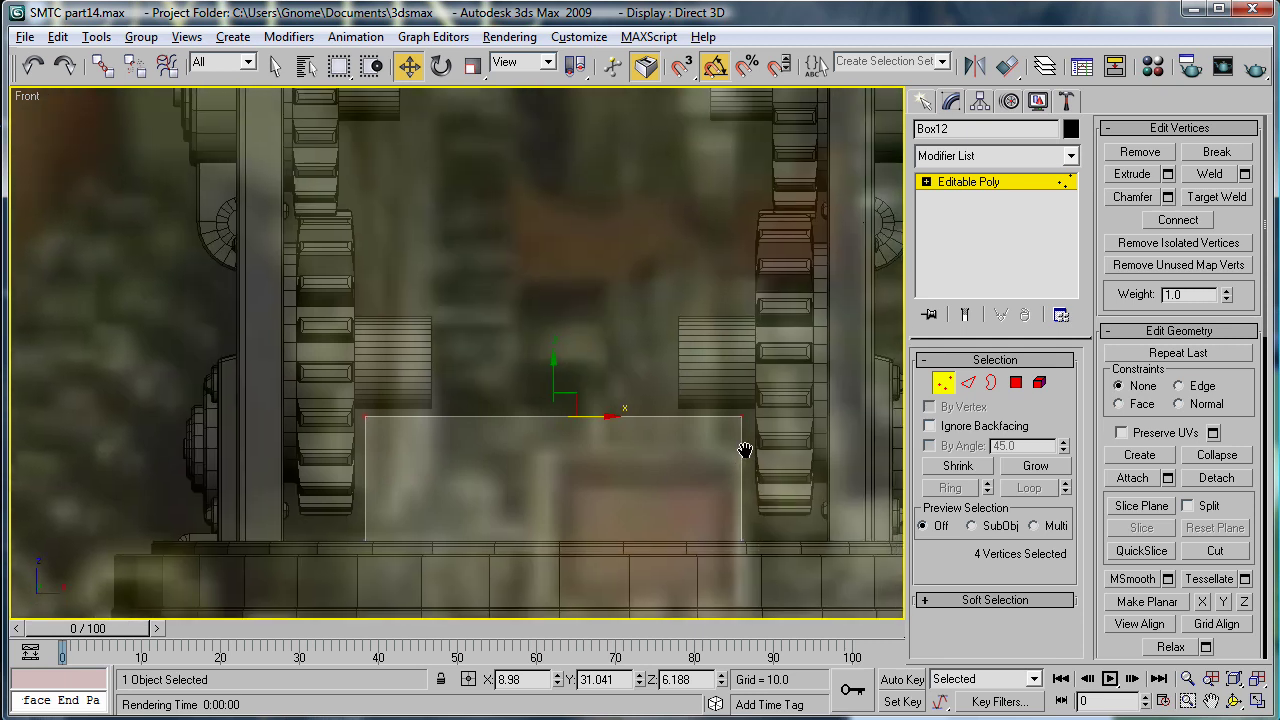
left_click_drag(555, 367, 555, 276)
Shorten the box in the Perspective view by moving one of its wide end polygons about 12.26 units inward along Y.
key("p")
mouse_move(587, 392)
middle_mouse_down("alt")
mouse_move(573, 411)
mouse_move(768, 398)
middle_mouse_up("alt")
scroll(566, 312, "down", 5)
middle_click_drag(566, 312, 164, 386, "alt")
scroll(518, 348, "up", 4)
middle_click_drag(518, 348, 577, 405, "alt")
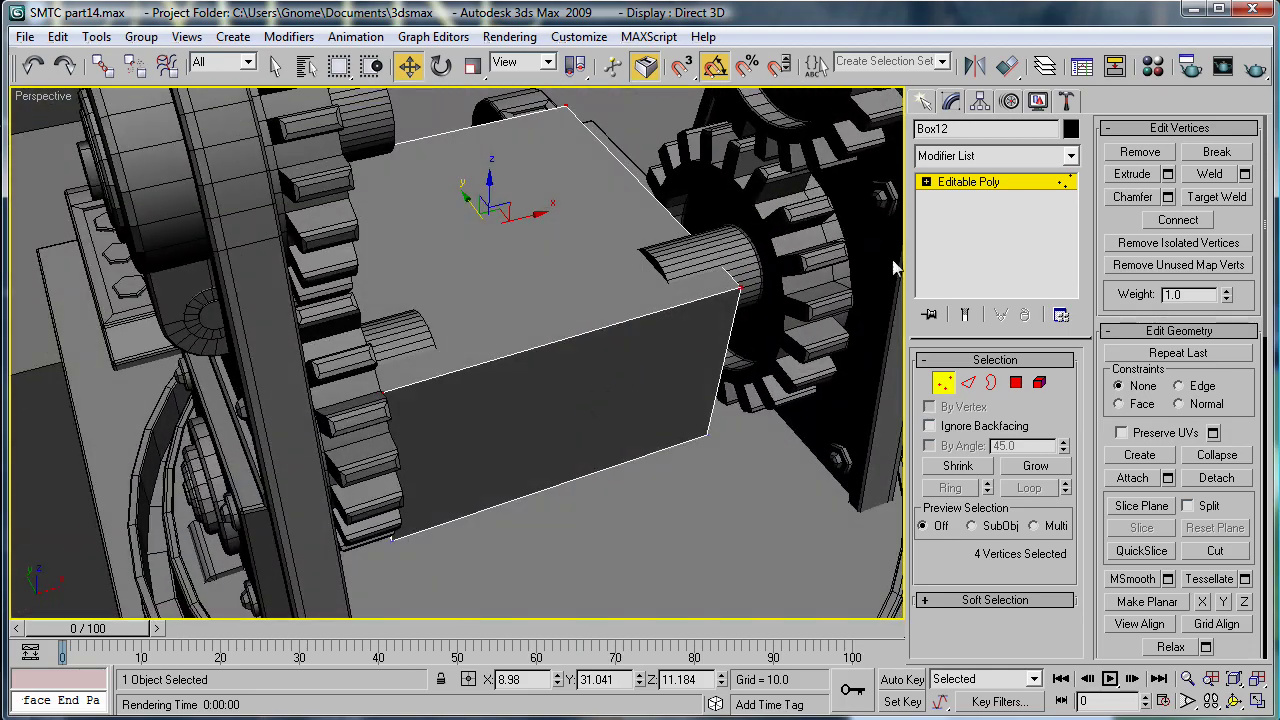
left_click(1016, 382)
left_click(695, 385)
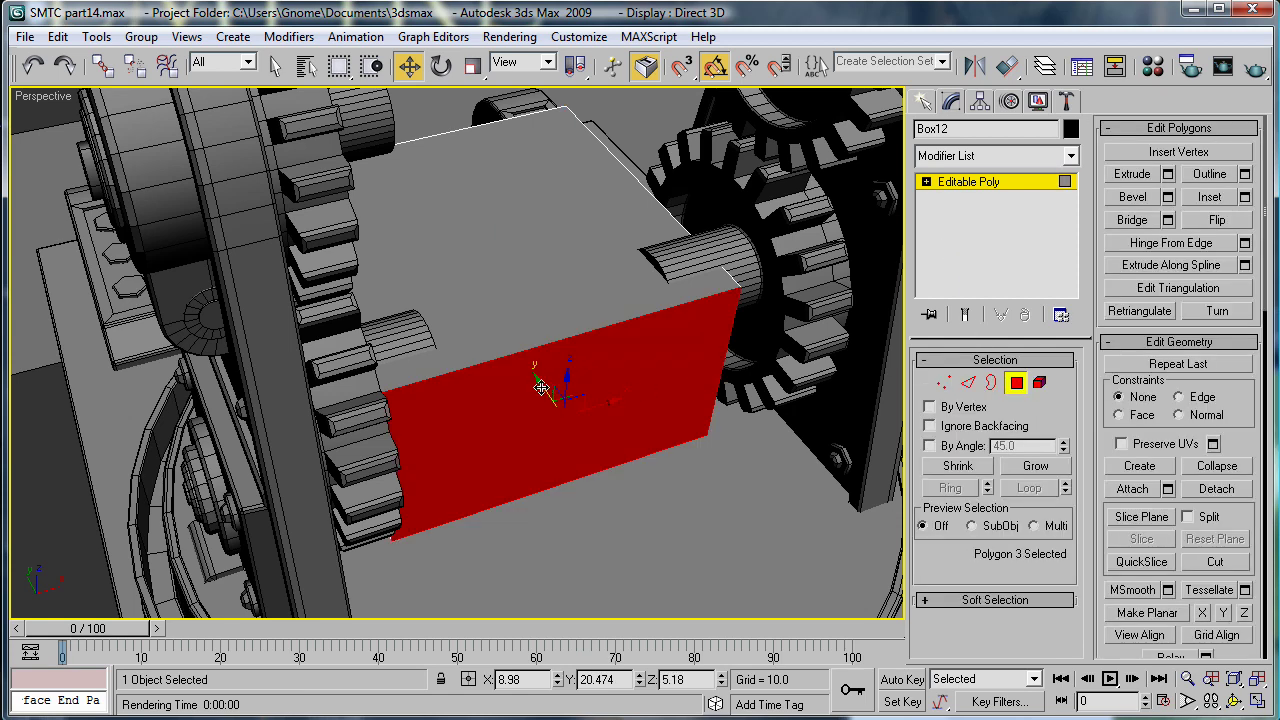
left_click_drag(540, 384, 479, 258)
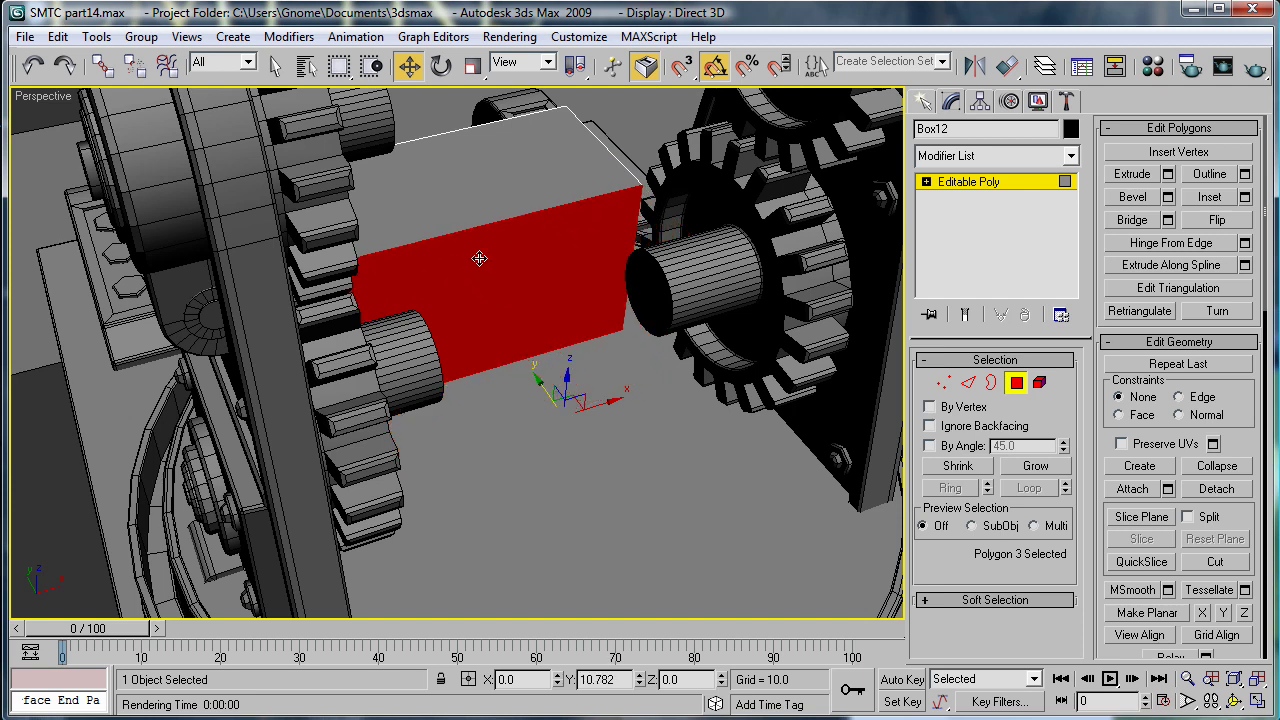
left_click_drag(479, 258, 468, 246)
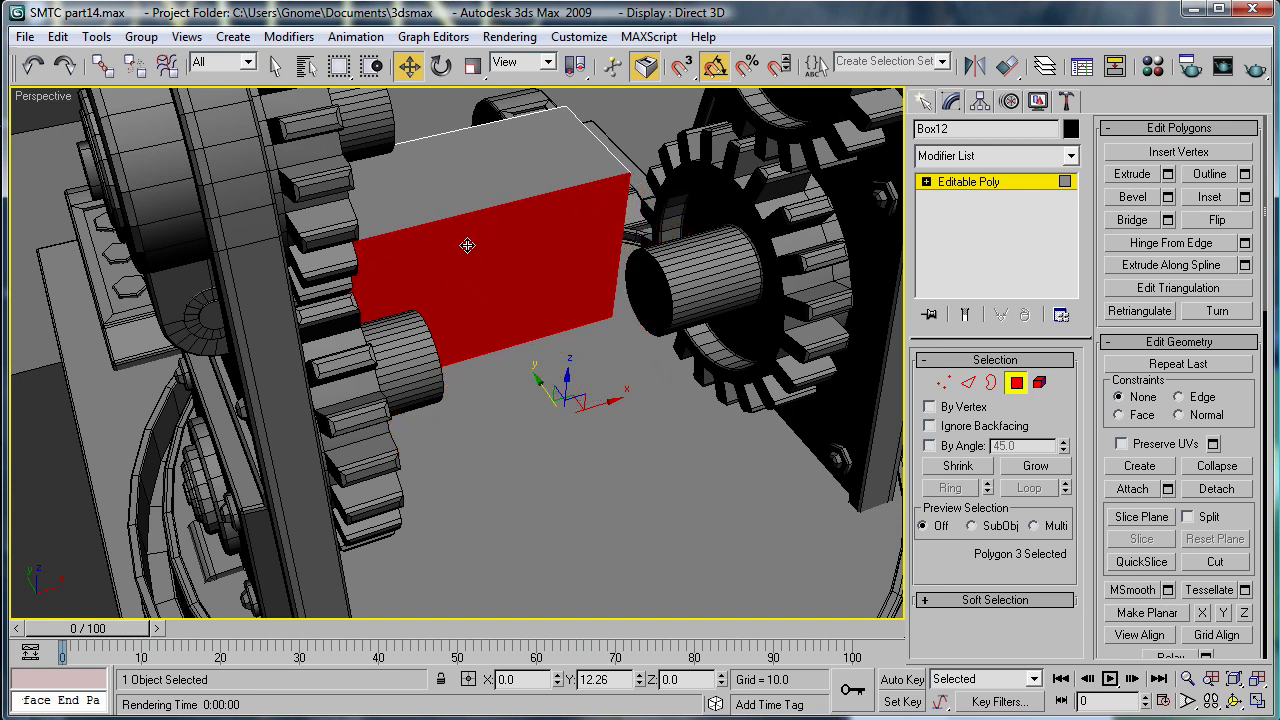
Examine the box's size and position between the gear towers from the front and against the reference images.
middle_click_drag(553, 311, 866, 234, "alt")
scroll(864, 236, "down", 3)
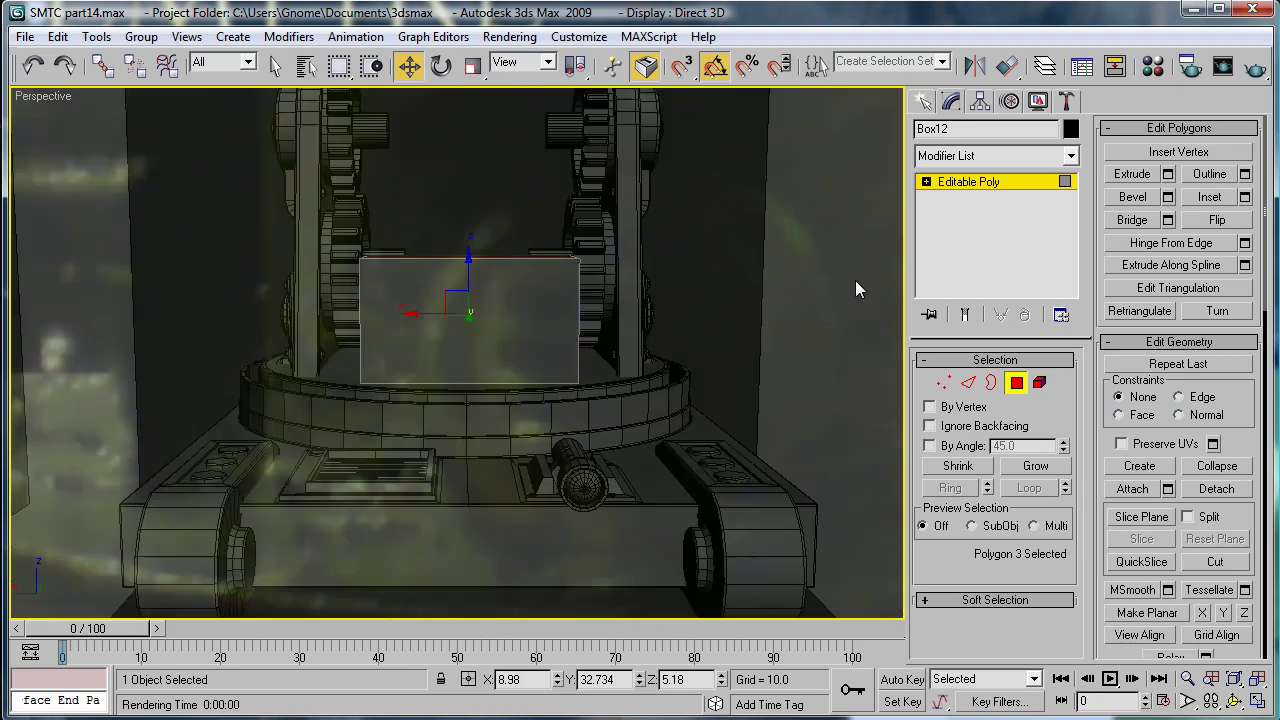
middle_click_drag(624, 356, 624, 387, "alt")
scroll(624, 387, "up", 5)
key("shift+z")
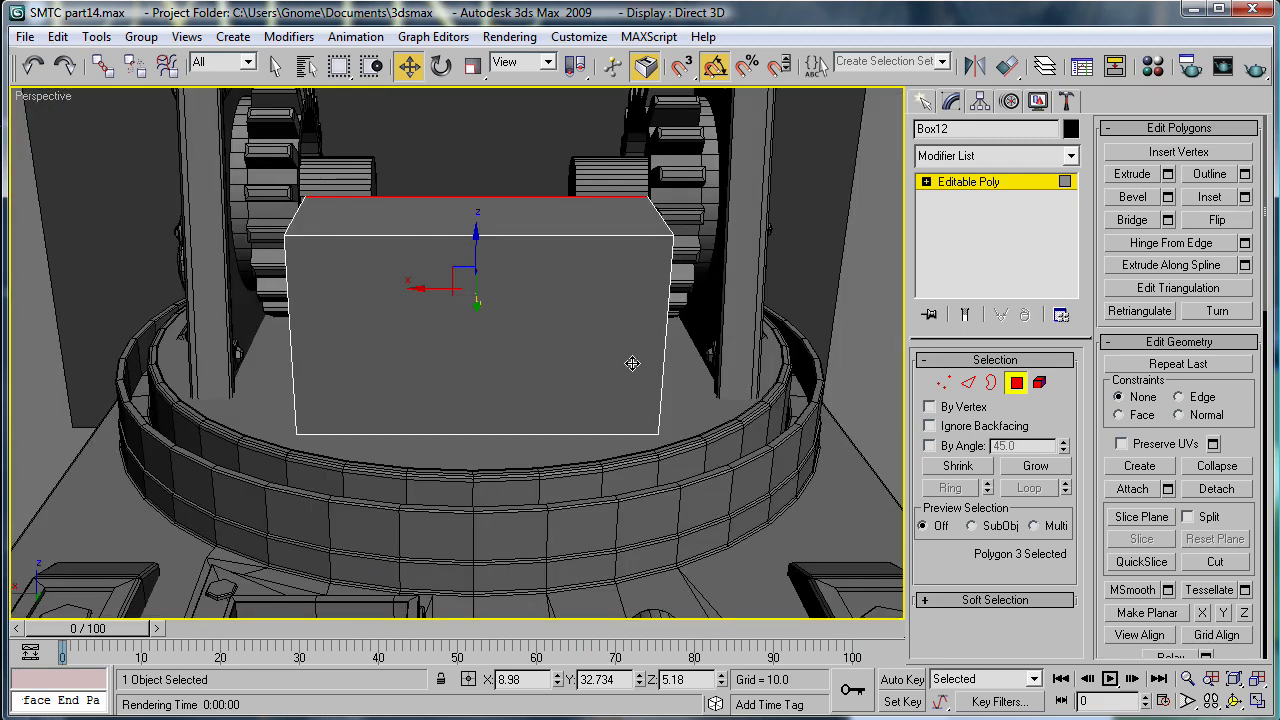
middle_click_drag(632, 363, 690, 393, "alt")
key("shift+z")
key("shift+z")
key("shift+z")
key("shift+z")
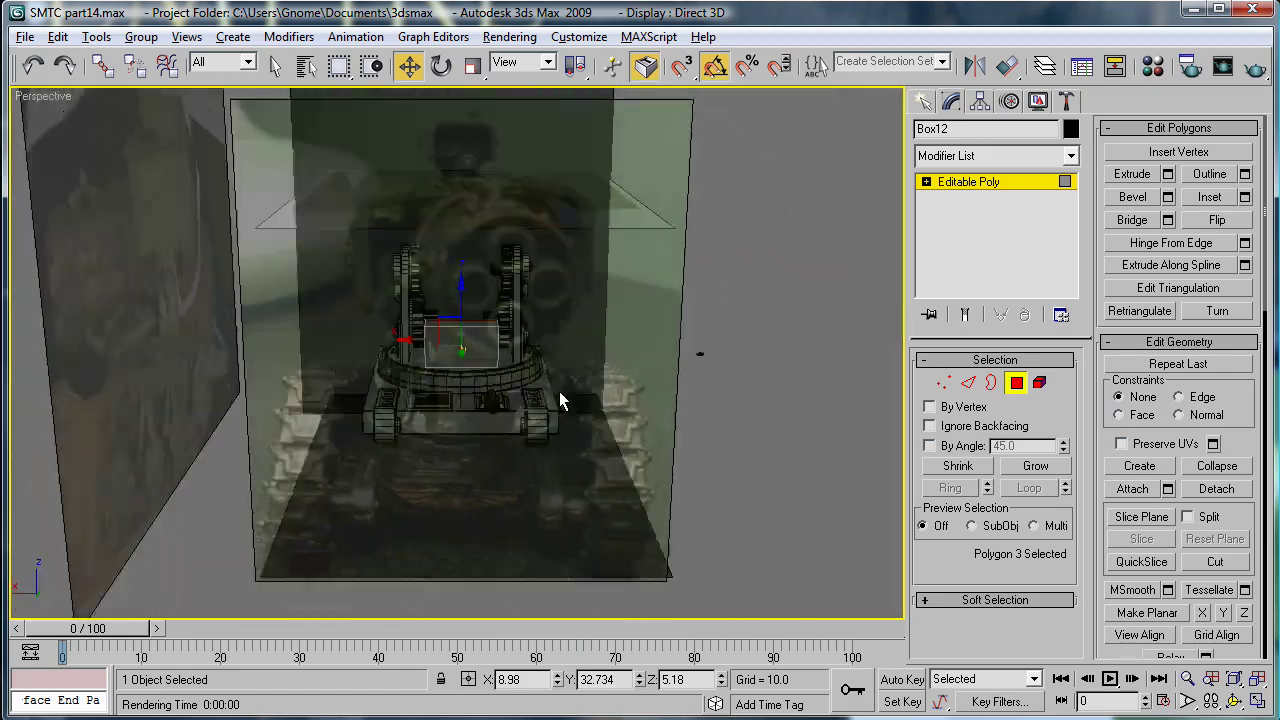
scroll(536, 389, "up", 7)
middle_click_drag(559, 391, 600, 400, "alt")
scroll(600, 400, "down", 3)
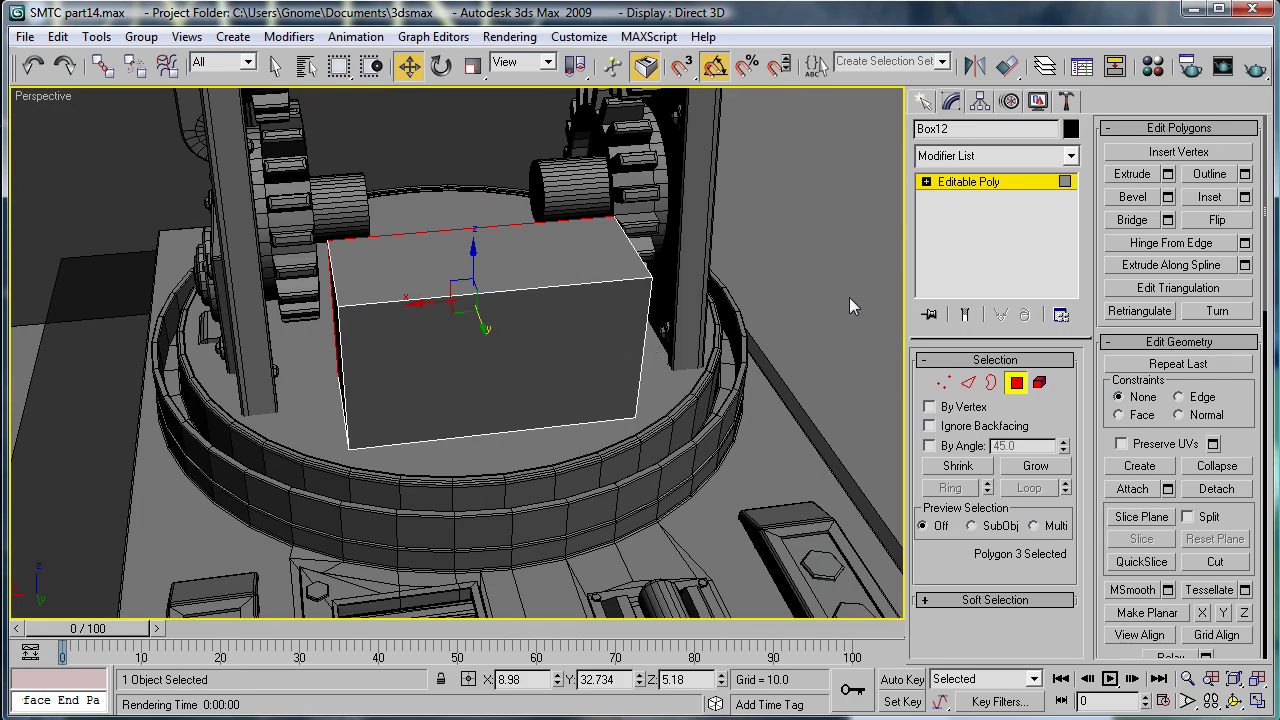
Select all of the box's polygons and scale them narrower along the X axis, leaving clearance to the gears.
key("ctrl+a")
key("r")
left_click_drag(420, 337, 437, 335)
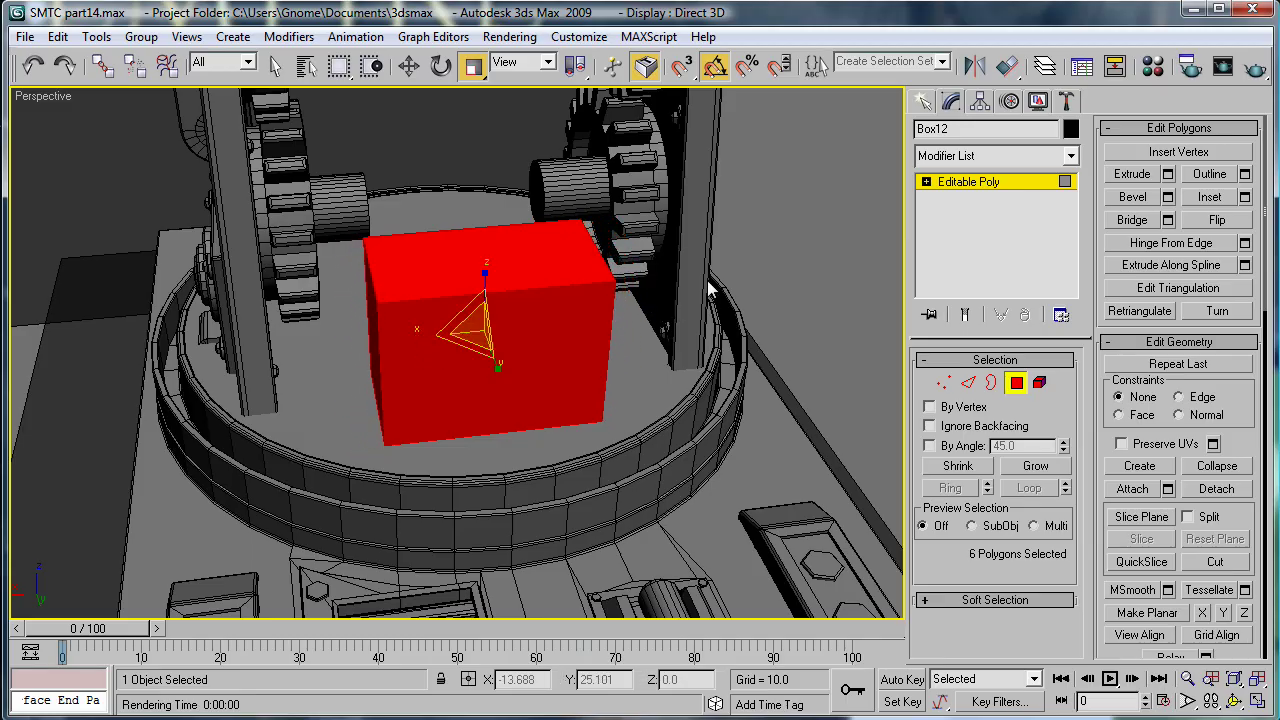
Extrude the box's wide end polygon facing the gear shafts outward by a small amount to form a thin slab.
left_click(782, 264)
middle_click_drag(782, 264, 596, 287, "alt")
key("shift+z")
key("shift+z")
key("shift+z")
key("shift+z")
key("shift+z")
key("shift+z")
key("shift+z")
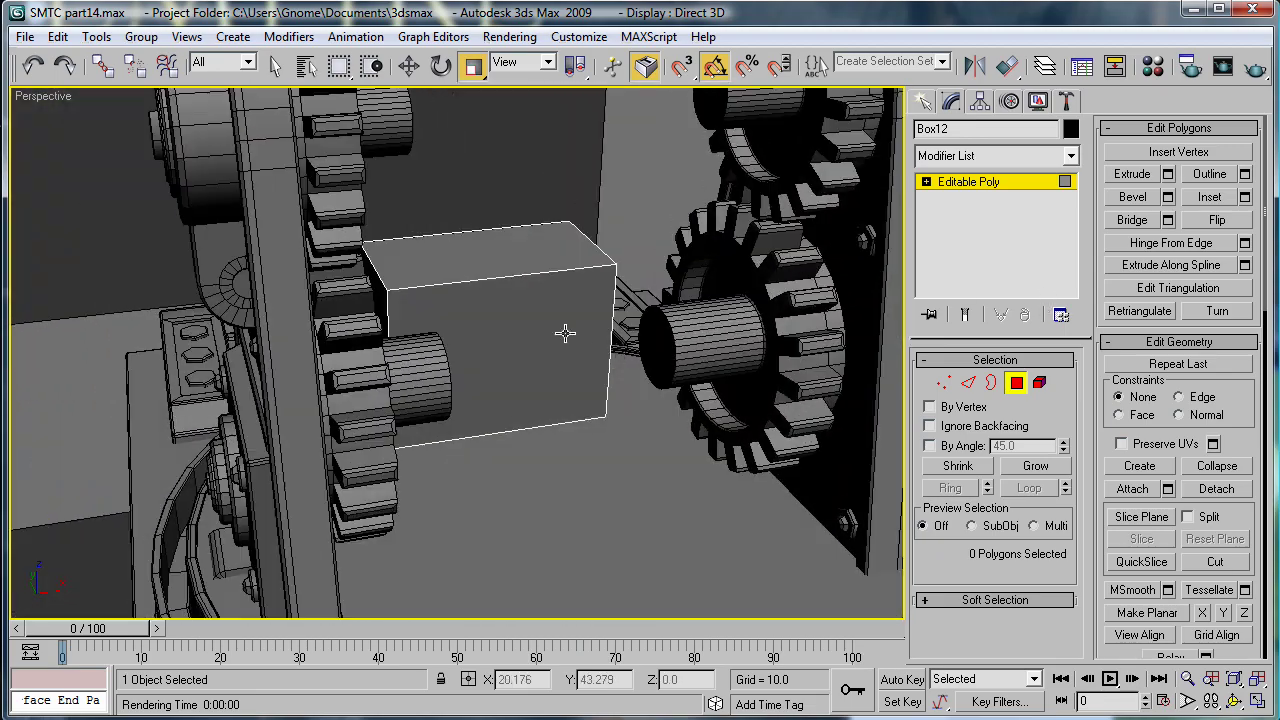
left_click(565, 333)
left_click(1168, 174)
key("shift+z")
key("shift+z")
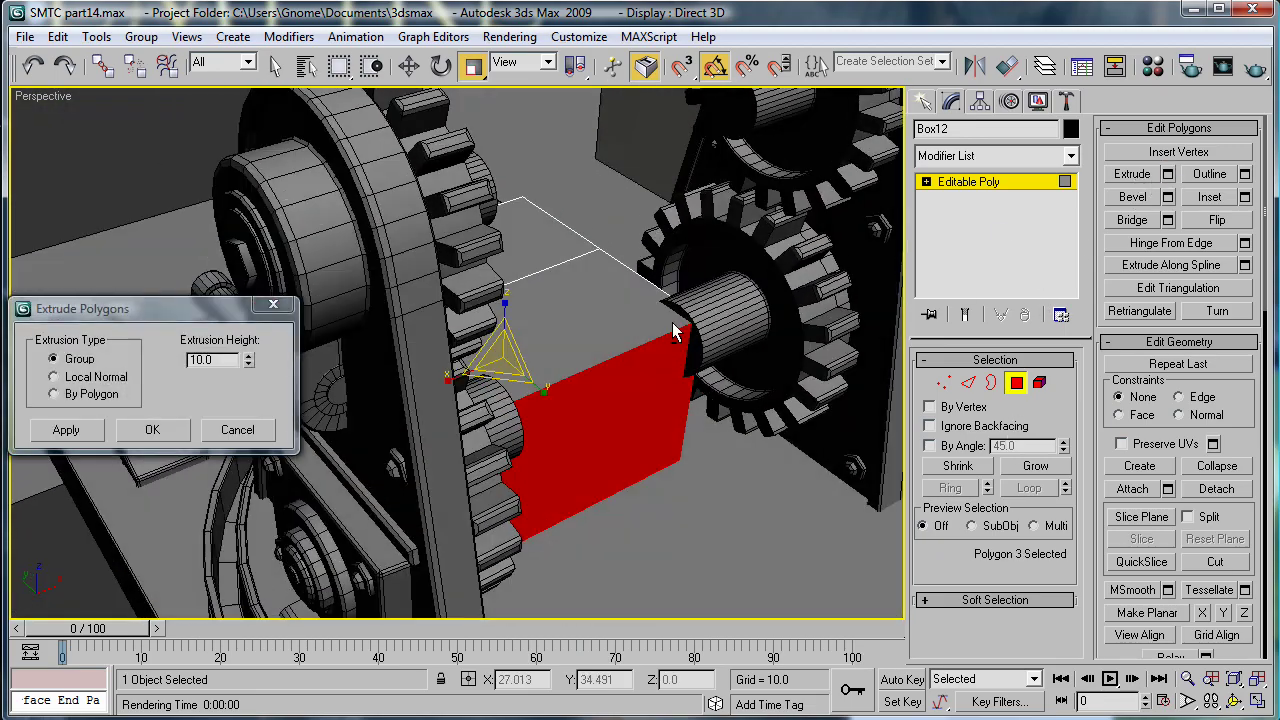
left_click_drag(253, 357, 272, 443)
left_click(166, 430)
Extrude the thin slab's two narrow side polygons outward by about 2.4 in the Front view.
middle_click_drag(548, 378, 657, 356, "alt")
key("shift+z")
key("shift+z")
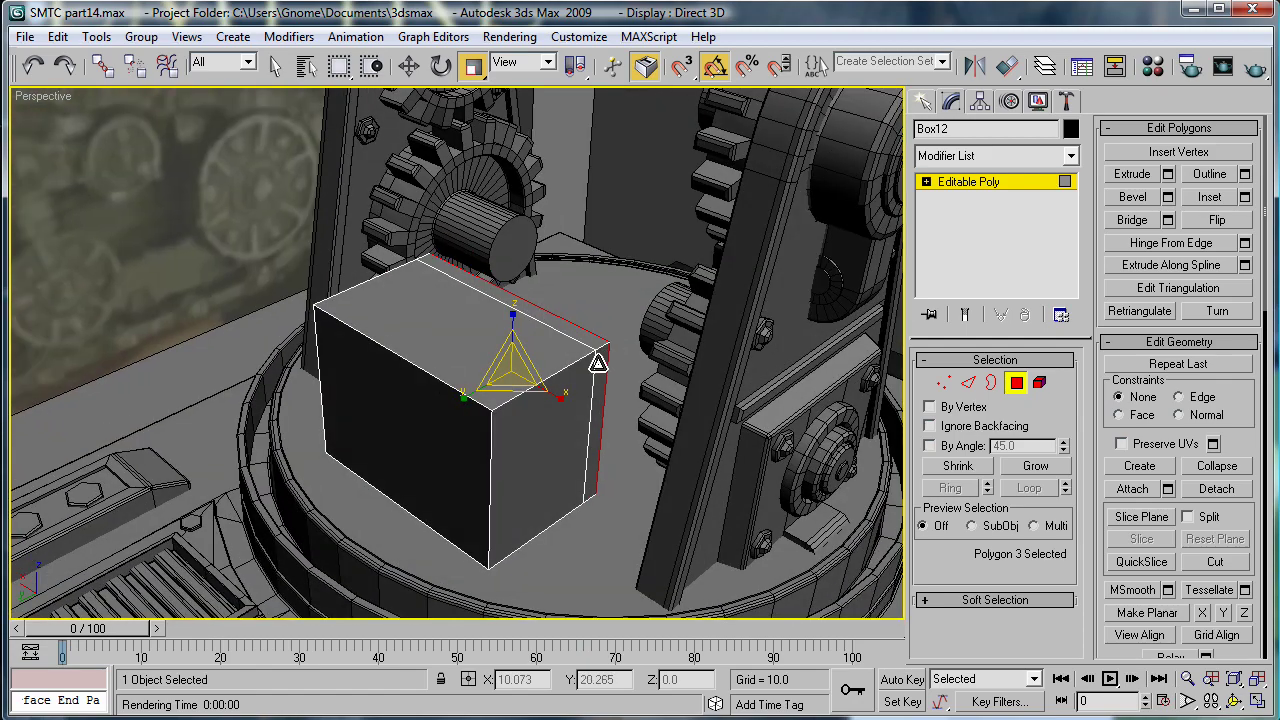
left_click(596, 382)
key("shift+z")
left_click(421, 478, "ctrl")
key("shift+z")
key("f")
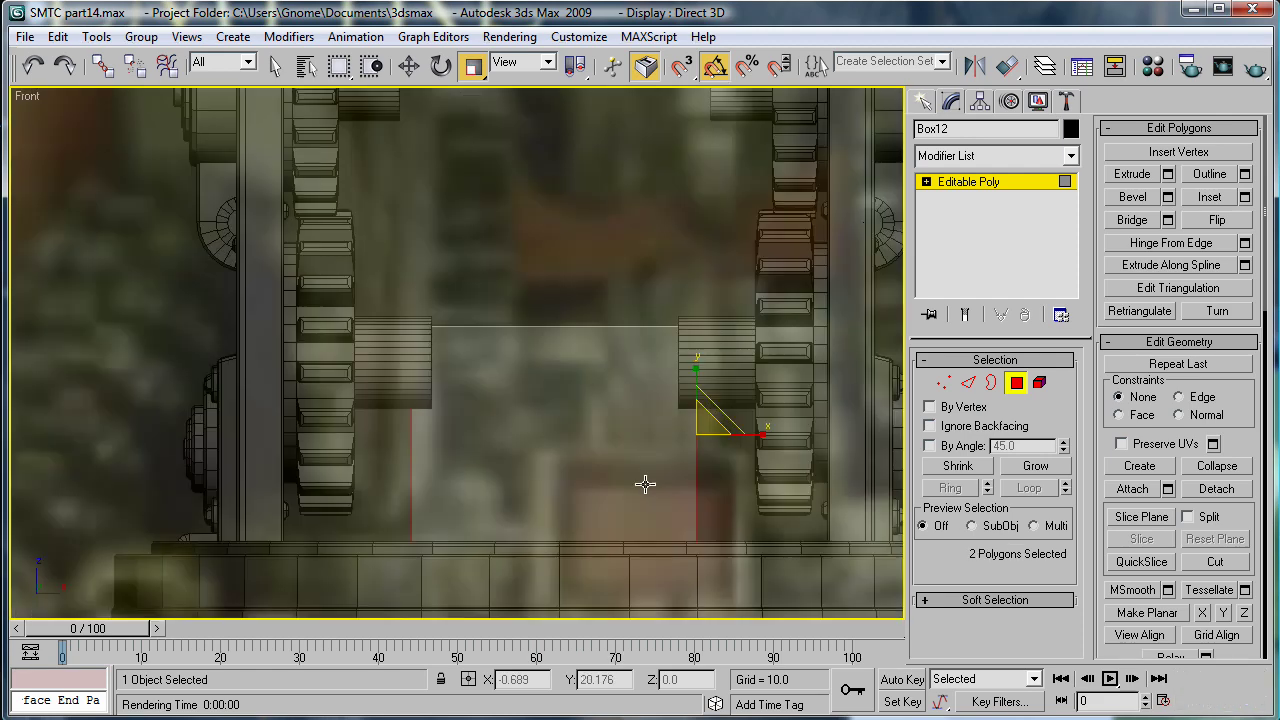
left_click(1167, 175)
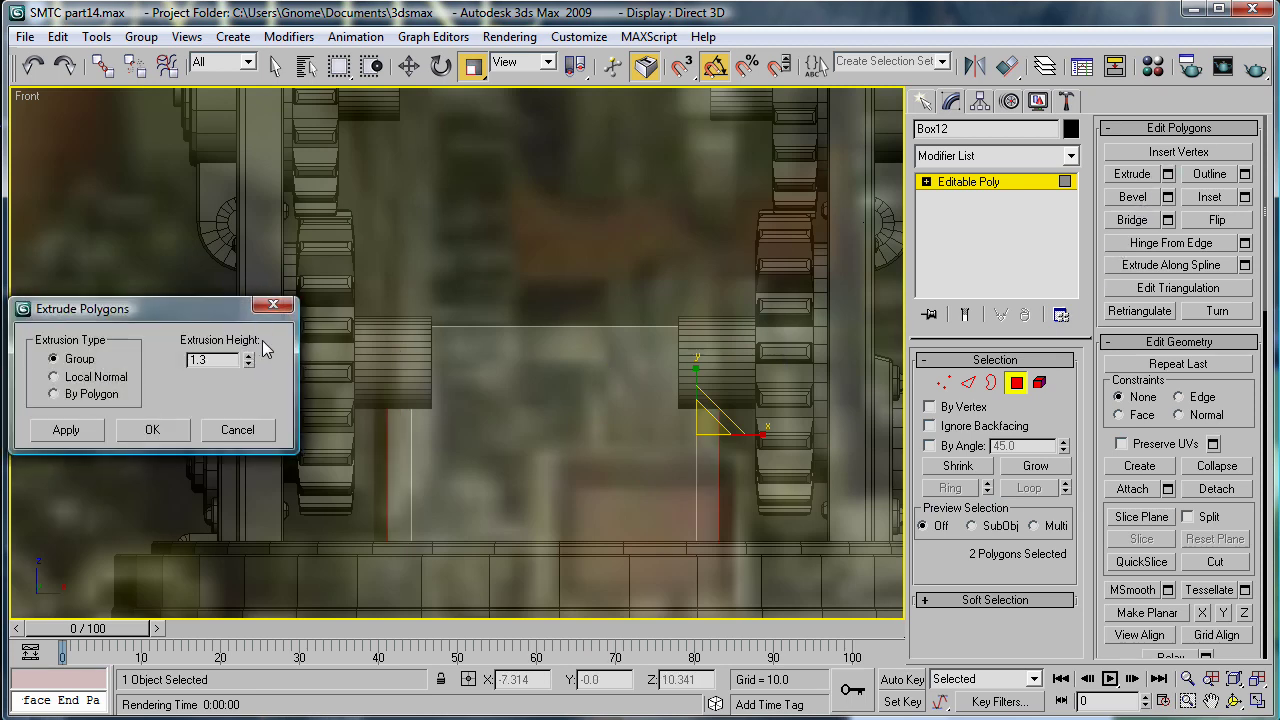
left_click_drag(248, 356, 263, 270)
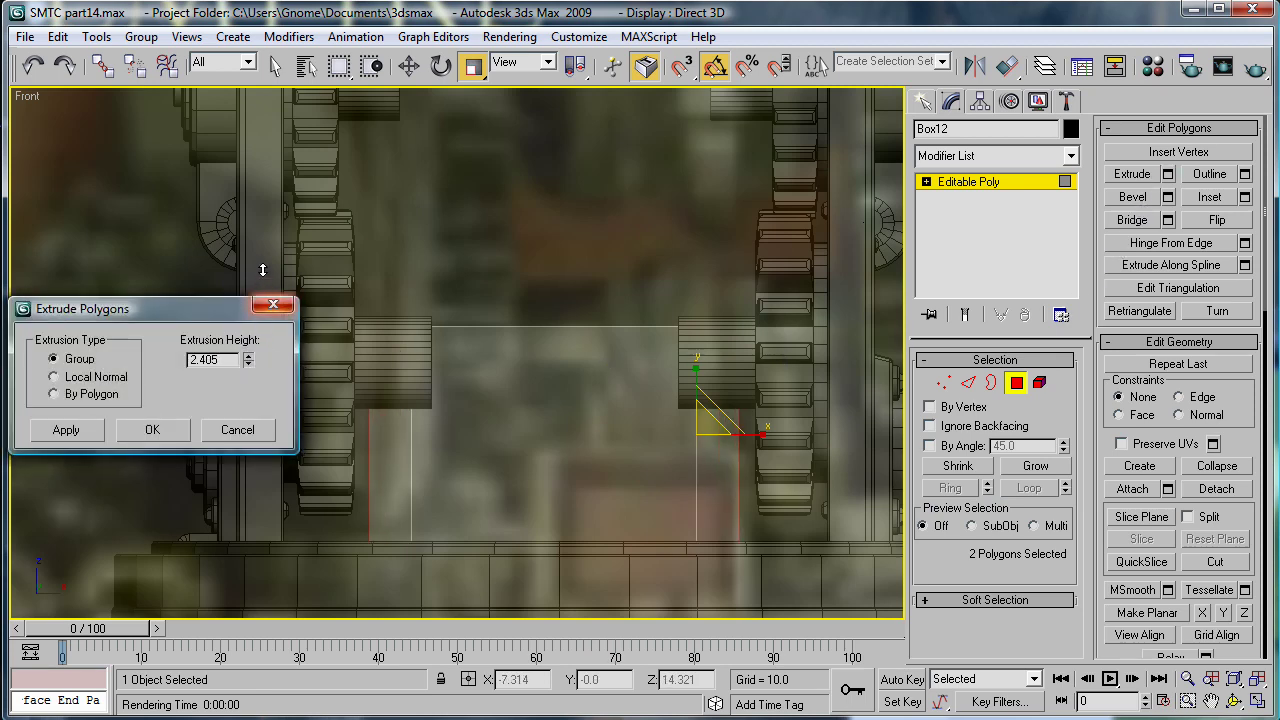
left_click(180, 428)
Draw a 20-sided AutoGrid cylinder with a radius of about 4.04 on the box's large outer face, with its height reduced to 1.215.
key("p")
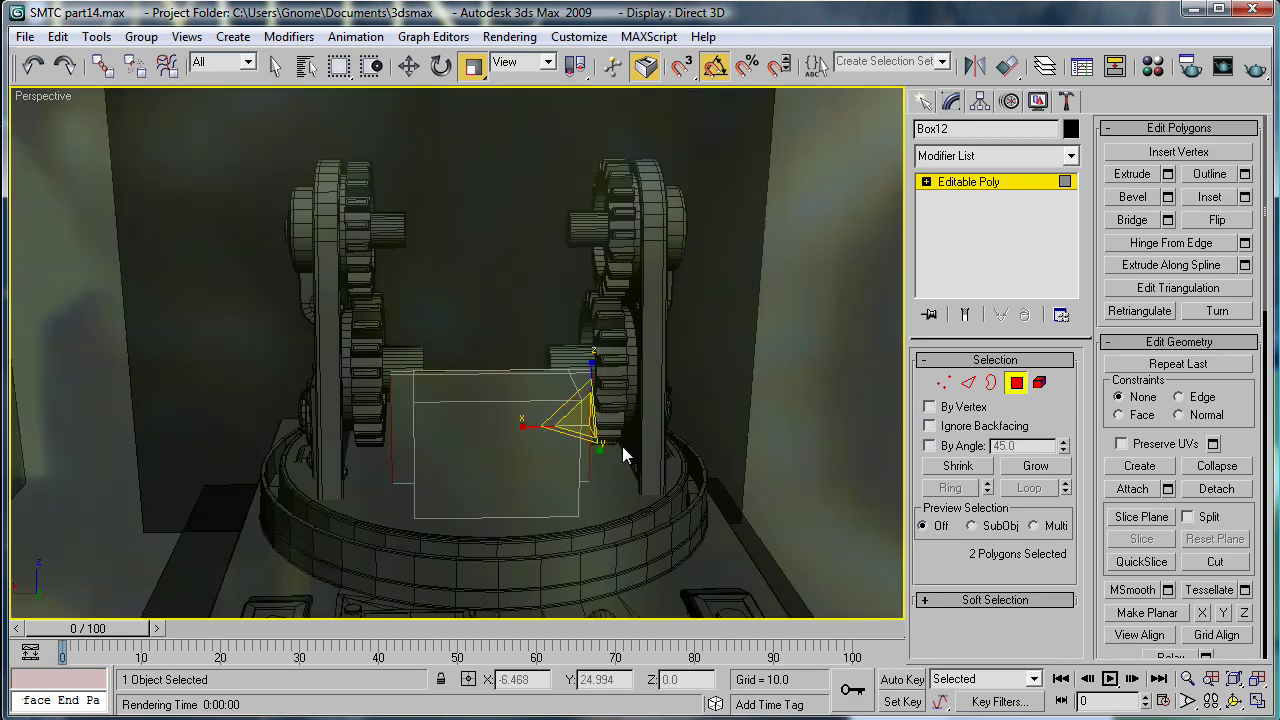
key("F3")
mouse_move(622, 446)
middle_mouse_down("alt")
mouse_move(524, 438)
mouse_move(668, 432)
middle_mouse_up("alt")
left_click(924, 102)
left_click(949, 273)
scroll(680, 418, "up", 6)
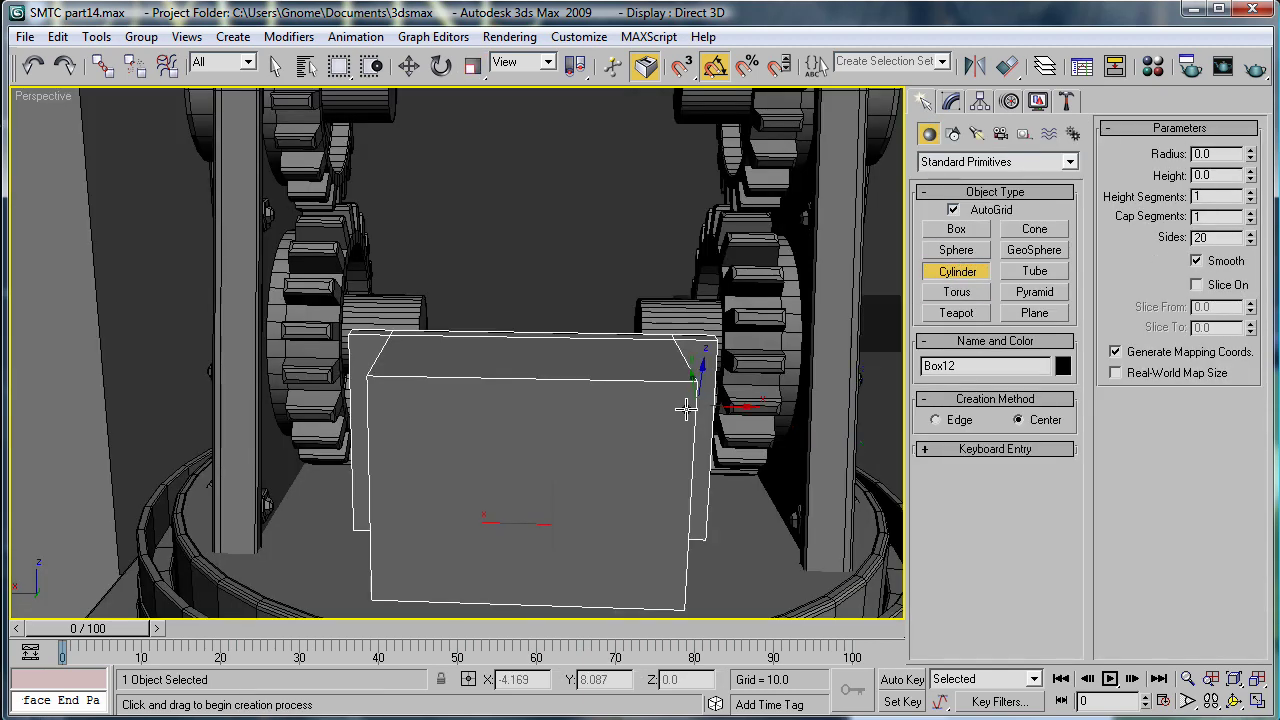
middle_click_drag(604, 450, 587, 361)
scroll(575, 375, "down", 10)
left_click_drag(514, 397, 541, 458)
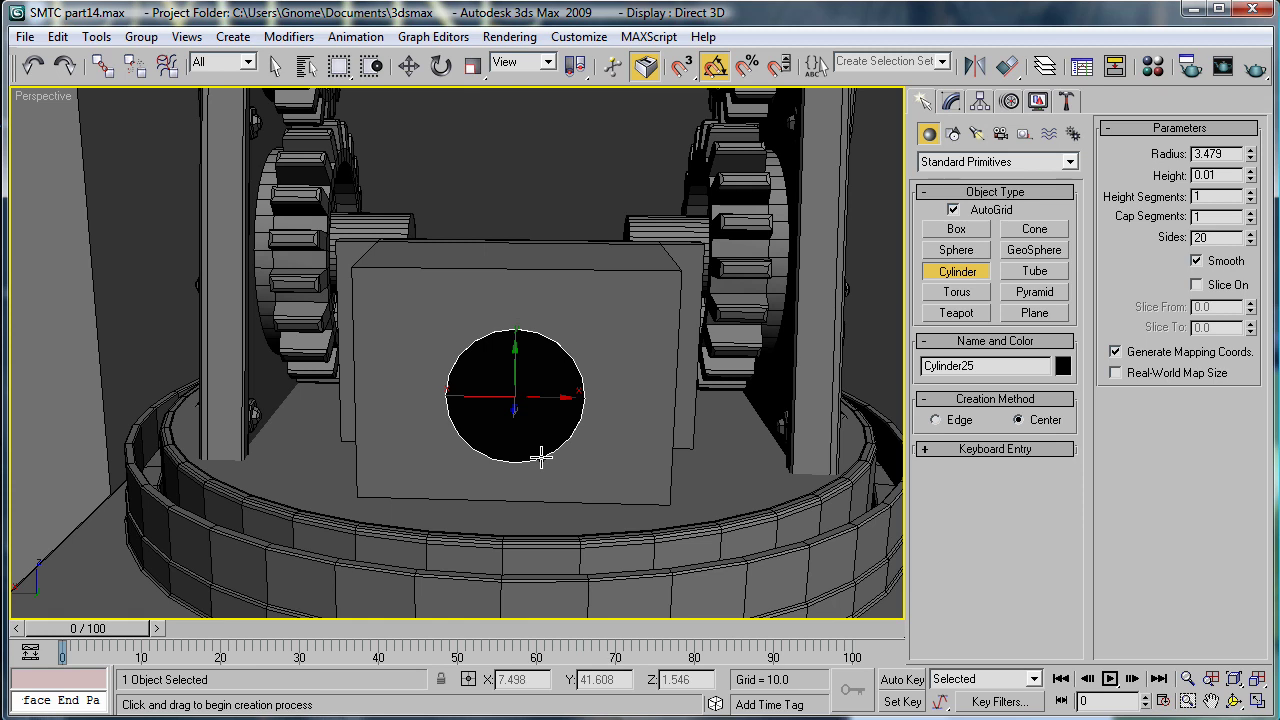
left_click_drag(541, 458, 543, 482)
left_click(542, 492)
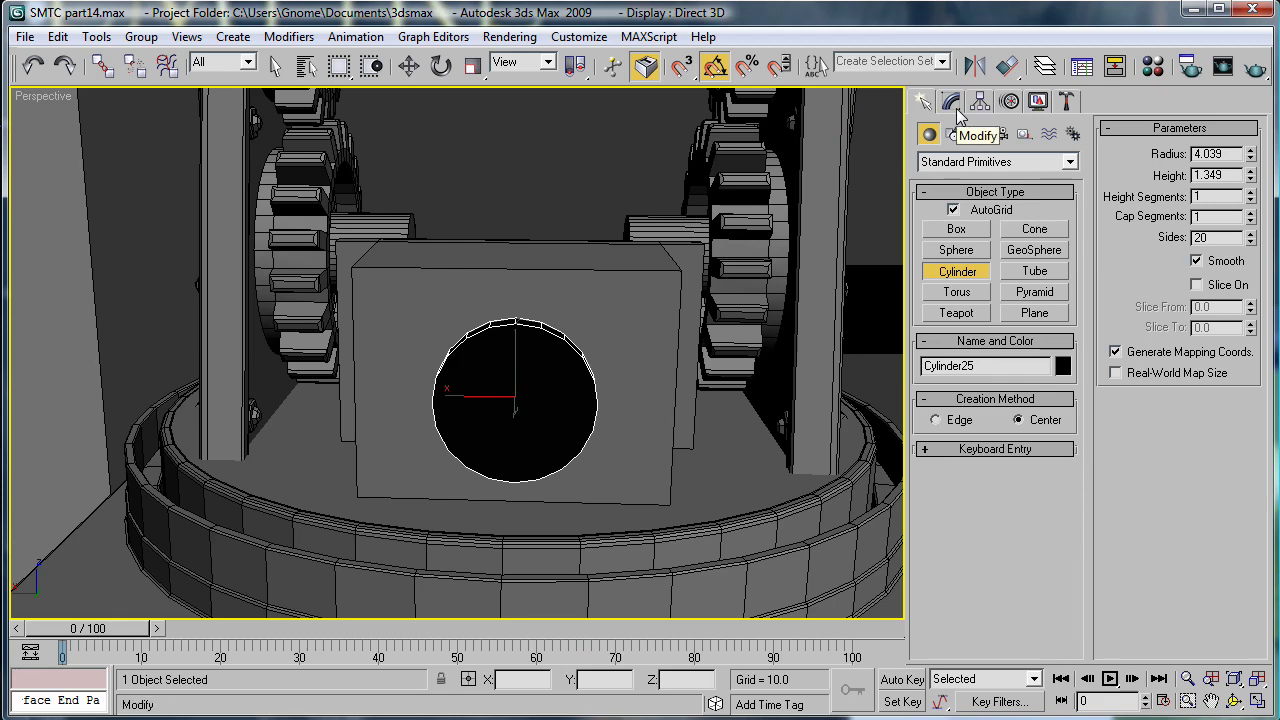
middle_click_drag(686, 317, 625, 324, "alt")
mouse_move(1256, 180)
left_mouse_down()
mouse_move(1262, 218)
mouse_move(1269, 176)
mouse_move(1268, 196)
left_mouse_up()
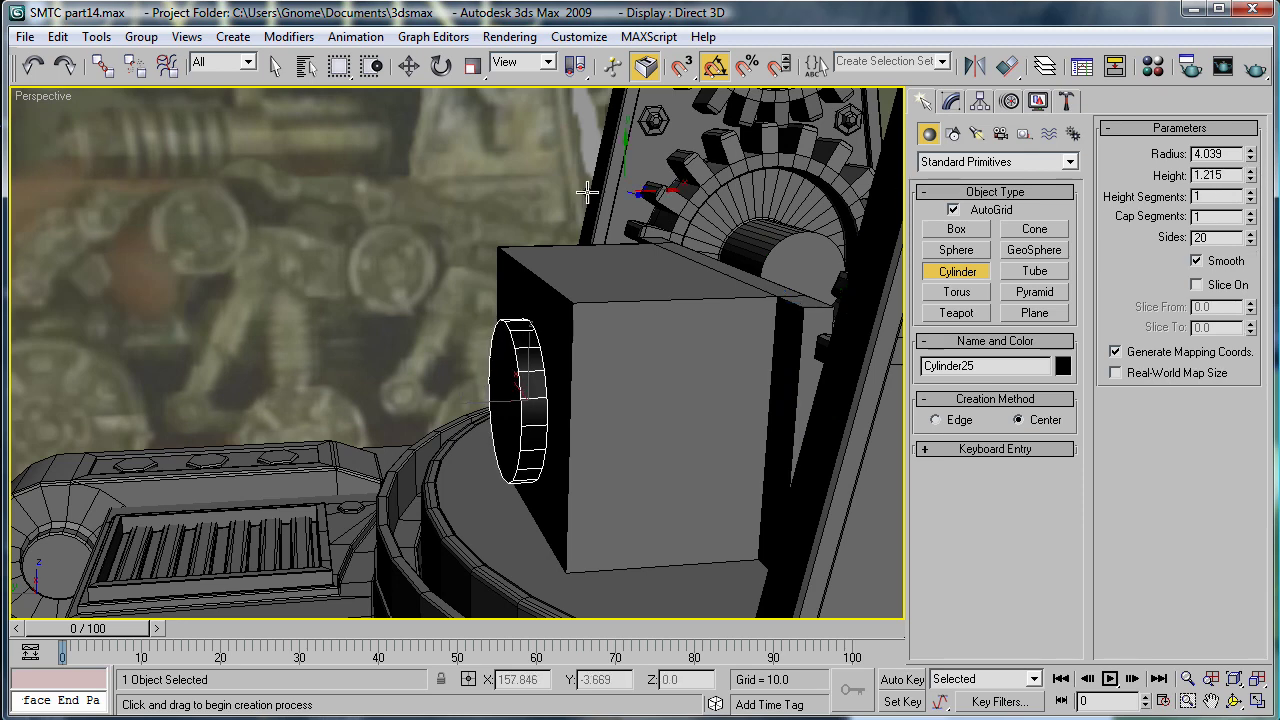
left_click(1007, 66)
left_click(577, 360)
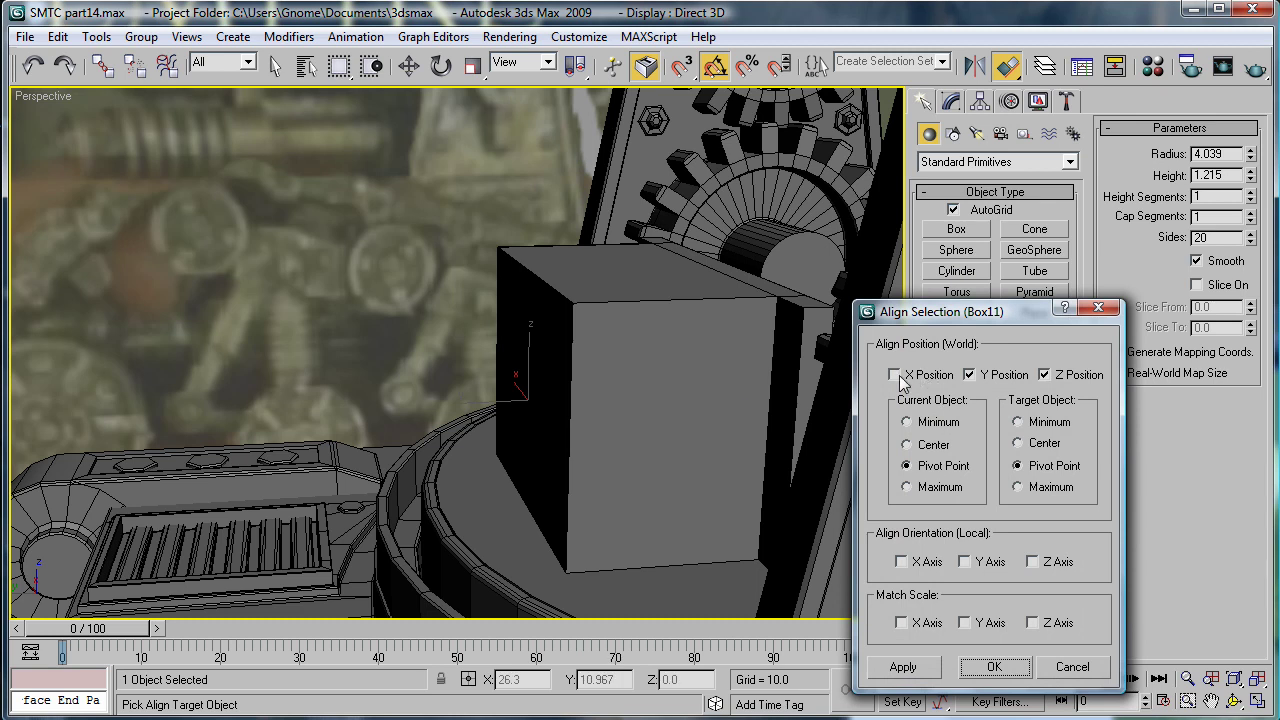
left_click(895, 375)
left_click(974, 376)
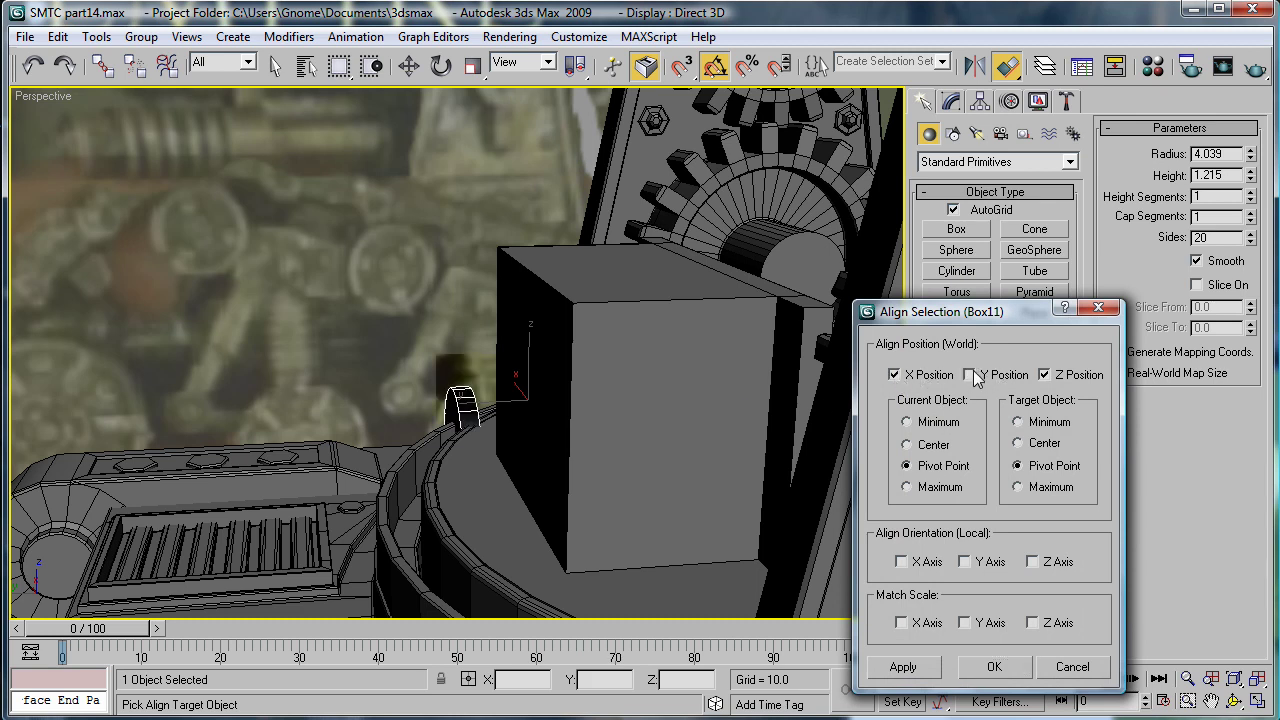
left_click(972, 376)
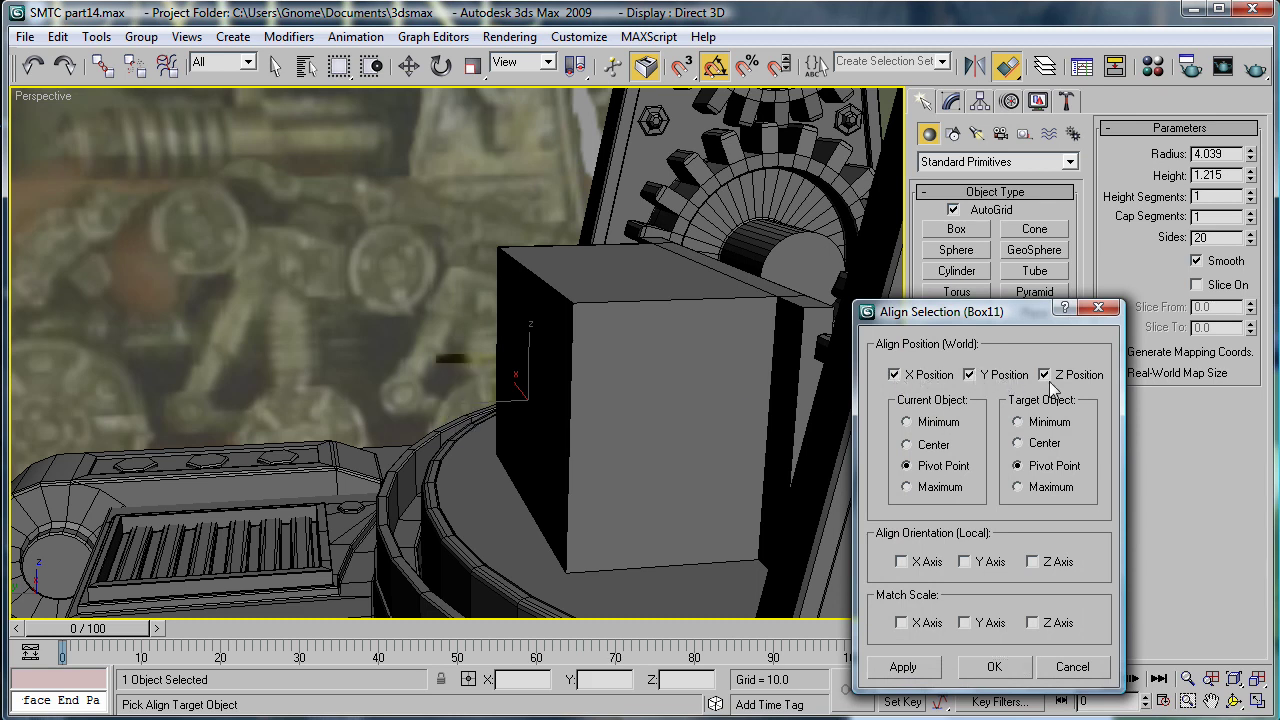
left_click(970, 376)
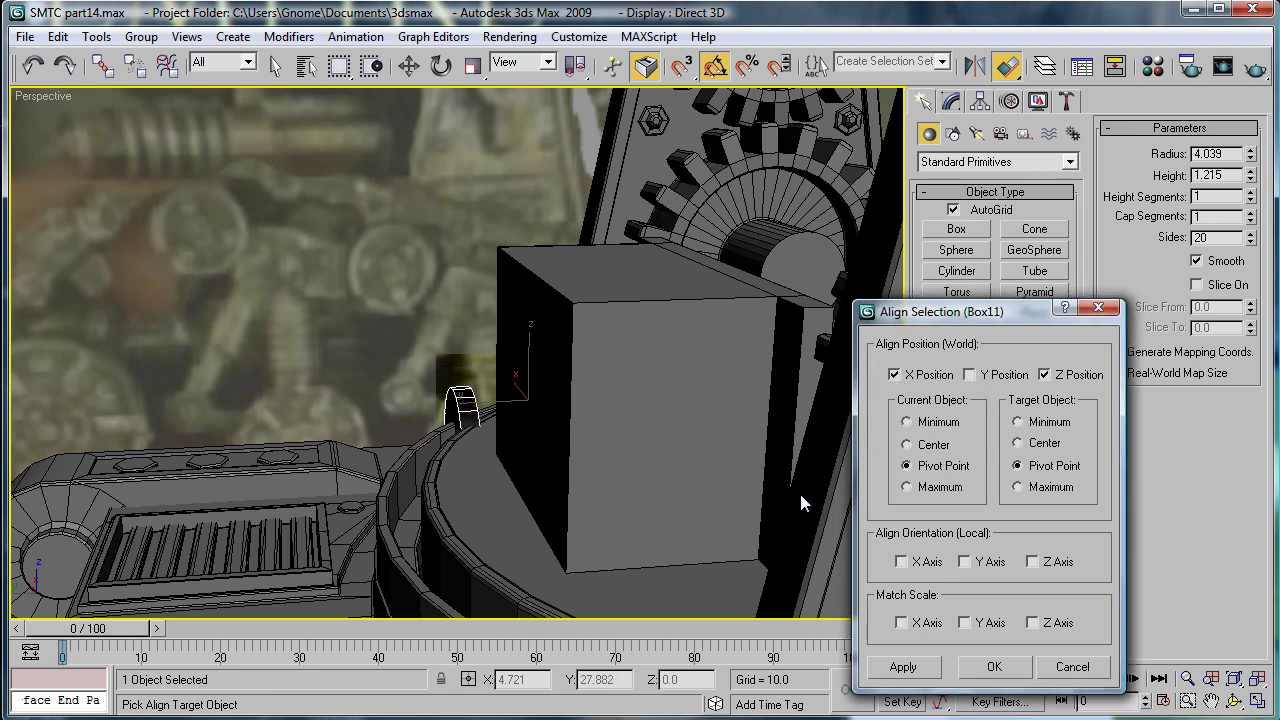
left_click(1042, 666)
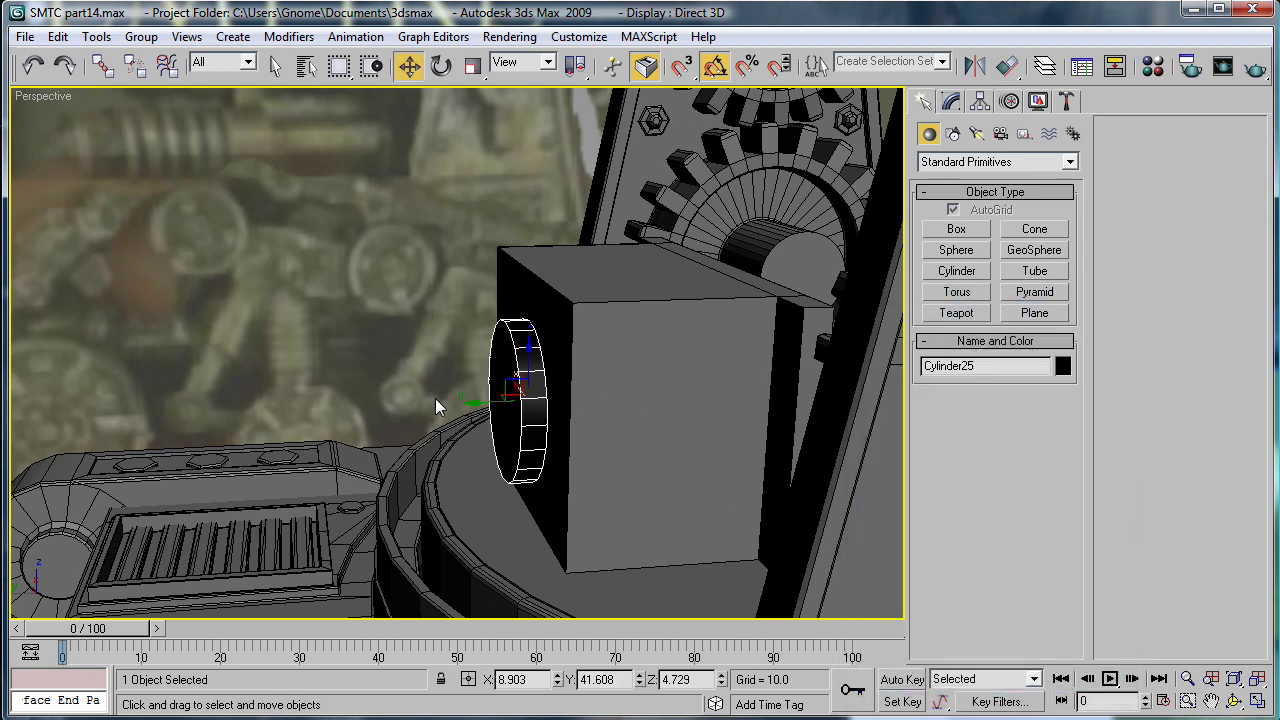
Reposition the cylinder lower on the box's face in the Back view, to about X 9.24 and Z 3.46.
key("f")
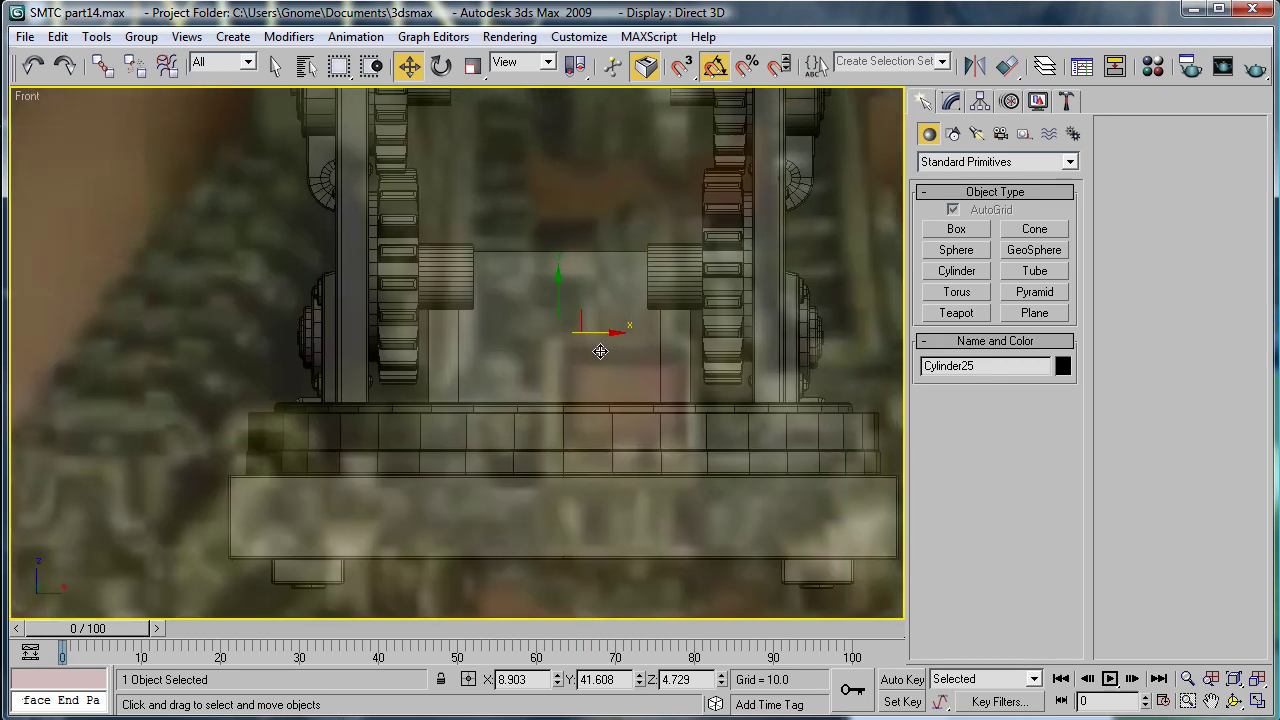
scroll(600, 351, "up", 2)
left_click_drag(600, 276, 638, 272)
scroll(690, 323, "down", 4)
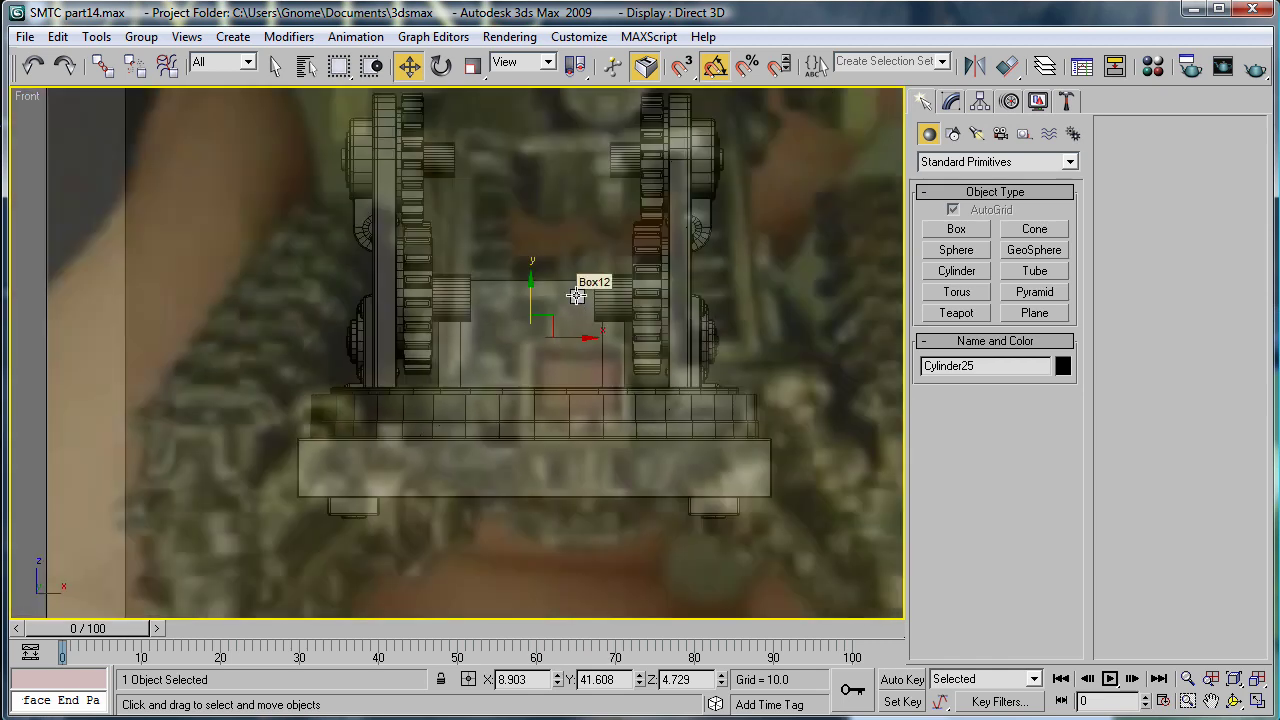
key("b")
scroll(585, 326, "down", 4)
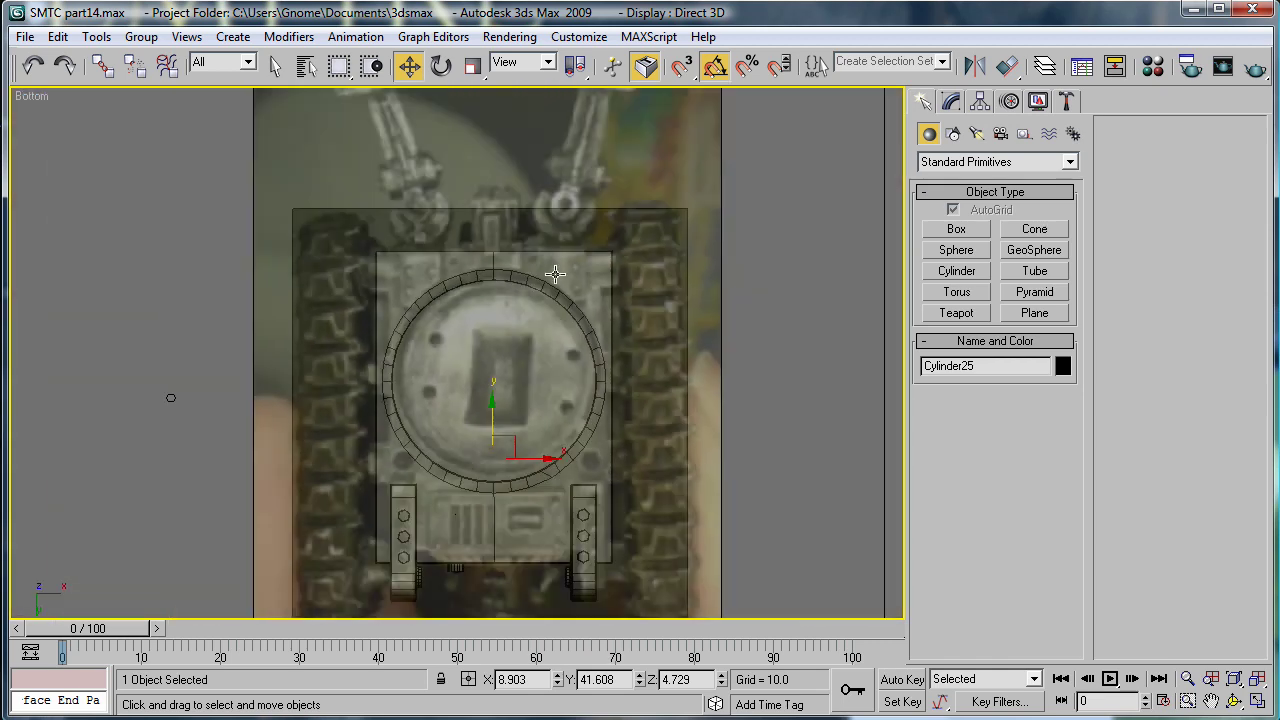
scroll(585, 326, "up", 2)
right_click(39, 95)
mouse_move(200, 108)
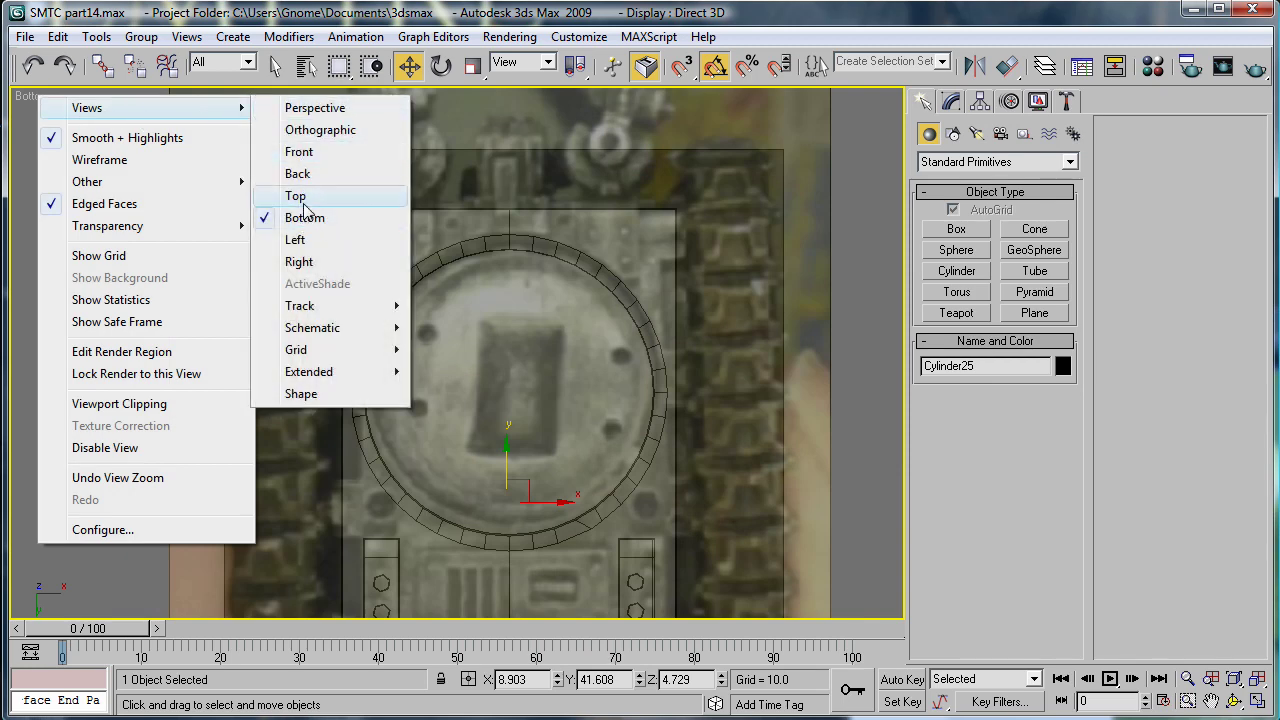
left_click(316, 172)
scroll(510, 292, "up", 5)
middle_click_drag(474, 277, 548, 341)
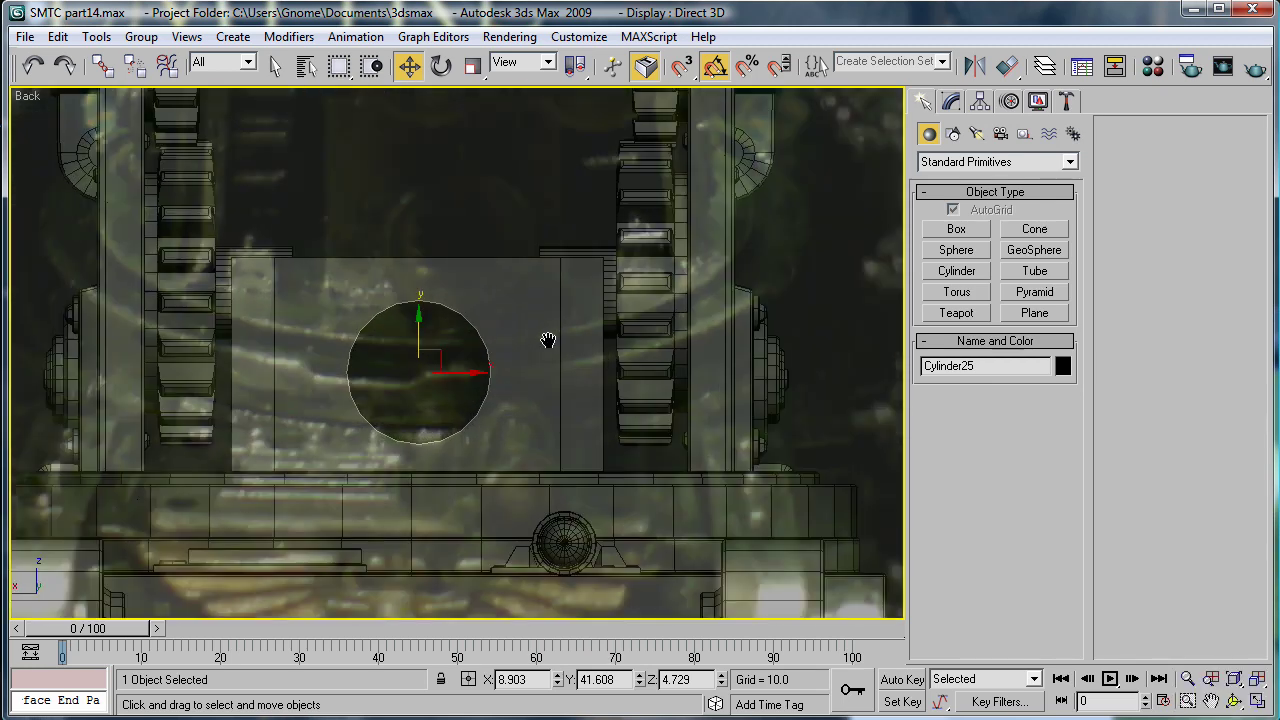
left_click_drag(415, 325, 435, 423)
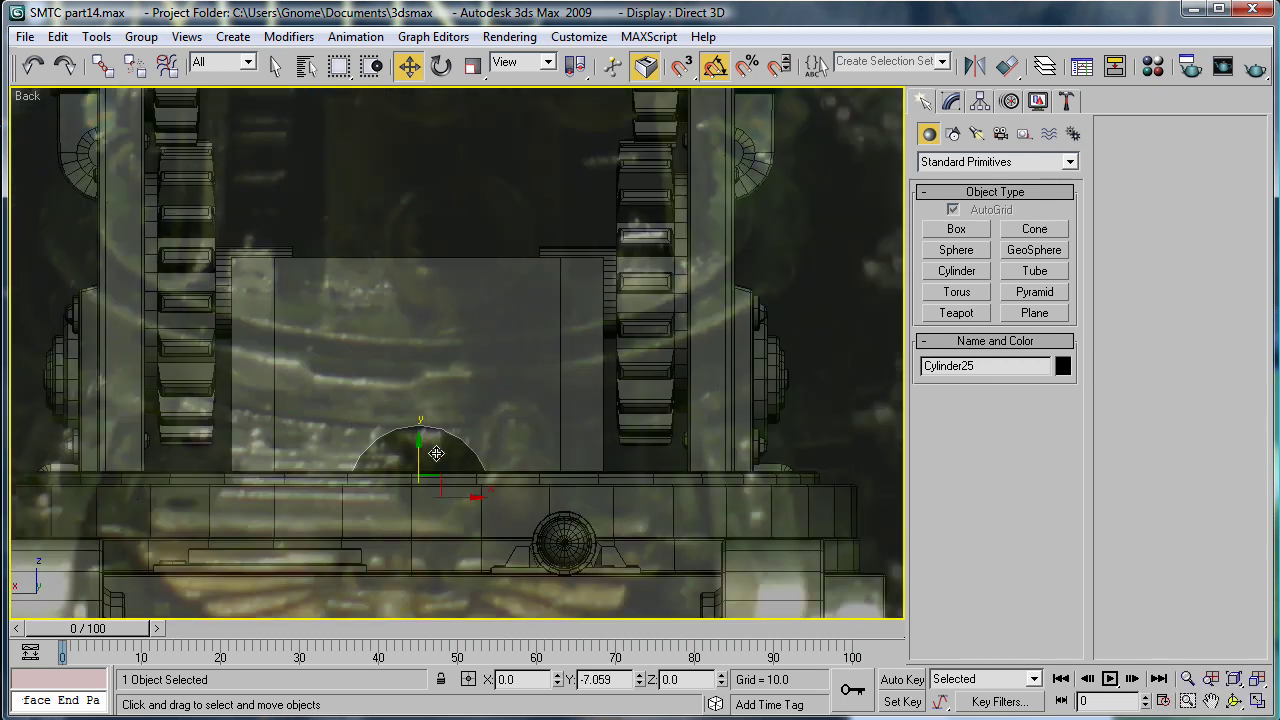
left_click_drag(436, 457, 428, 353)
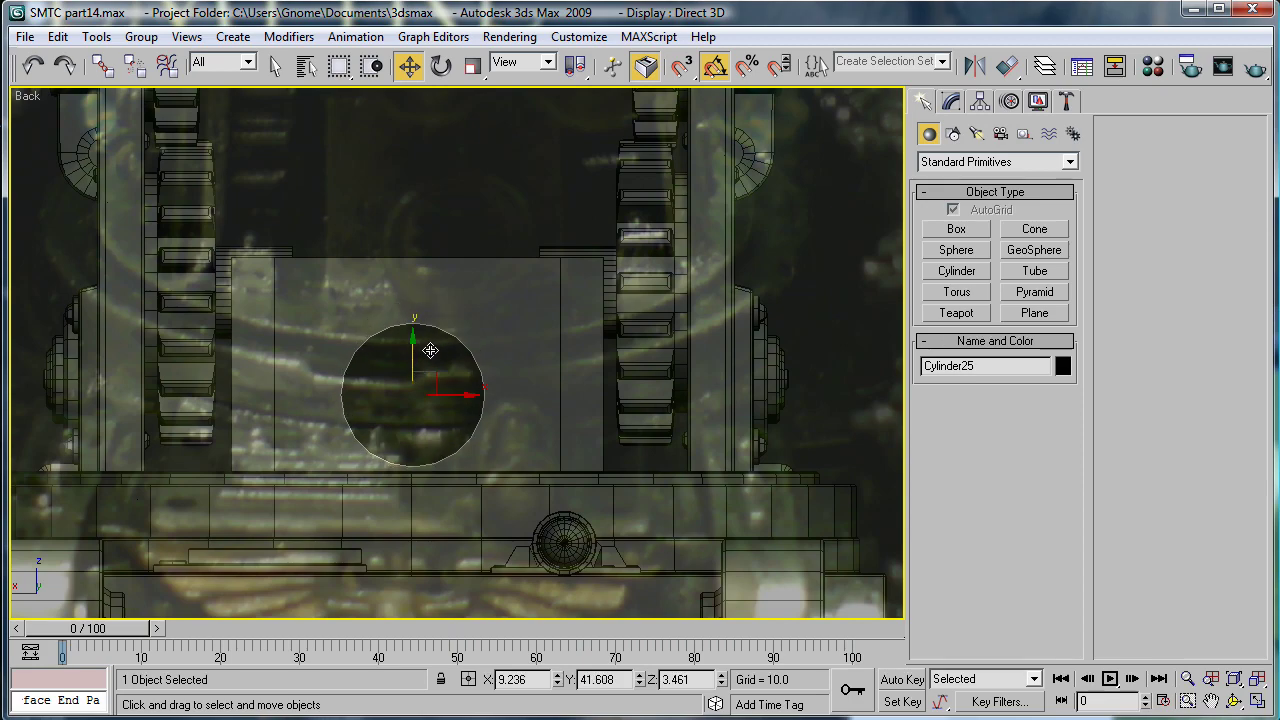
Assign the plain grey material to the black cylinder on the box's face in the Perspective view.
key("p")
scroll(530, 408, "down", 10)
middle_click_drag(553, 421, 785, 437, "alt")
scroll(785, 437, "up", 10)
middle_click_drag(560, 378, 597, 387, "alt")
scroll(637, 399, "up", 4)
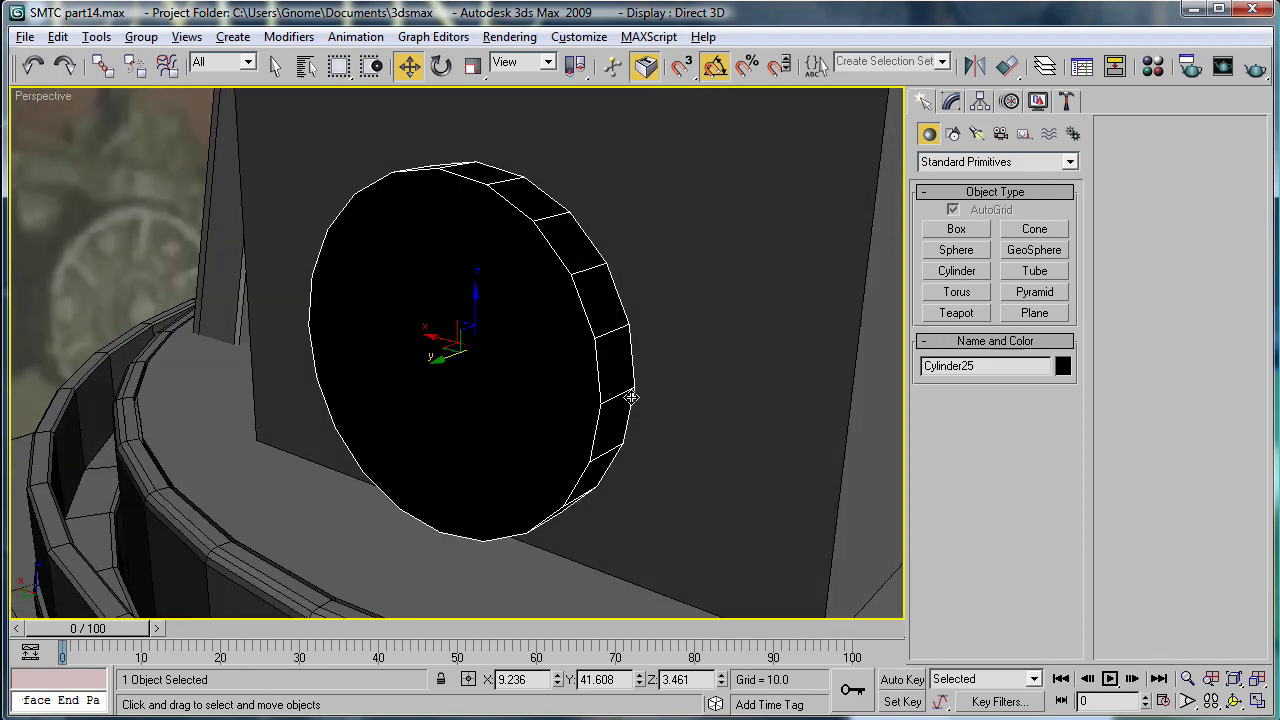
scroll(637, 399, "down", 3)
left_click(1153, 66)
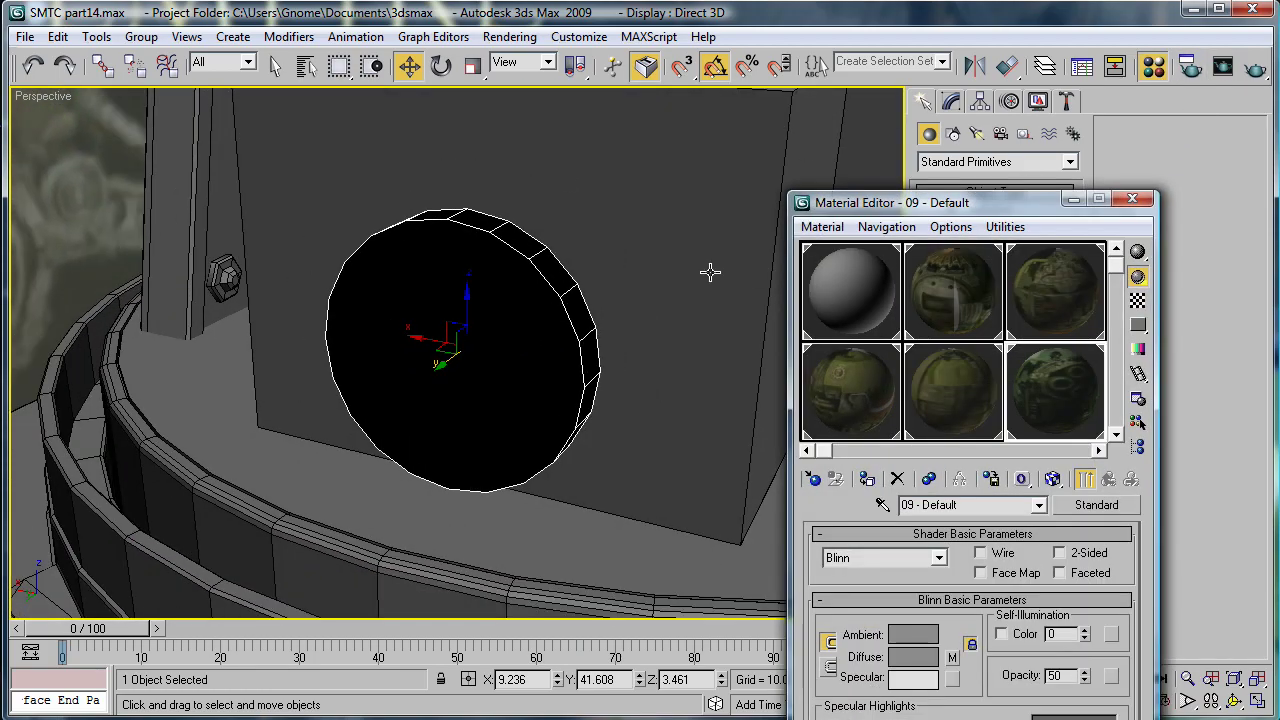
left_click(1132, 199)
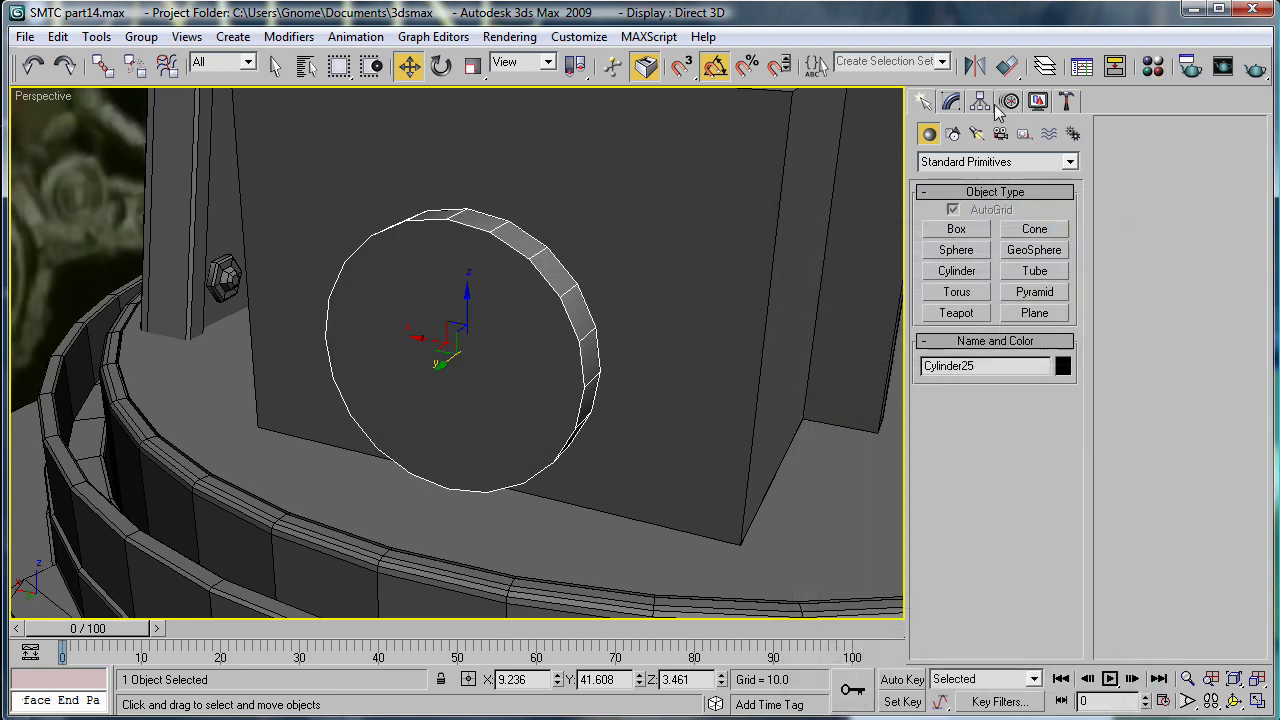
Convert the cylinder to an Editable Poly and inset its outer cap polygon by about 0.43.
left_click(951, 101)
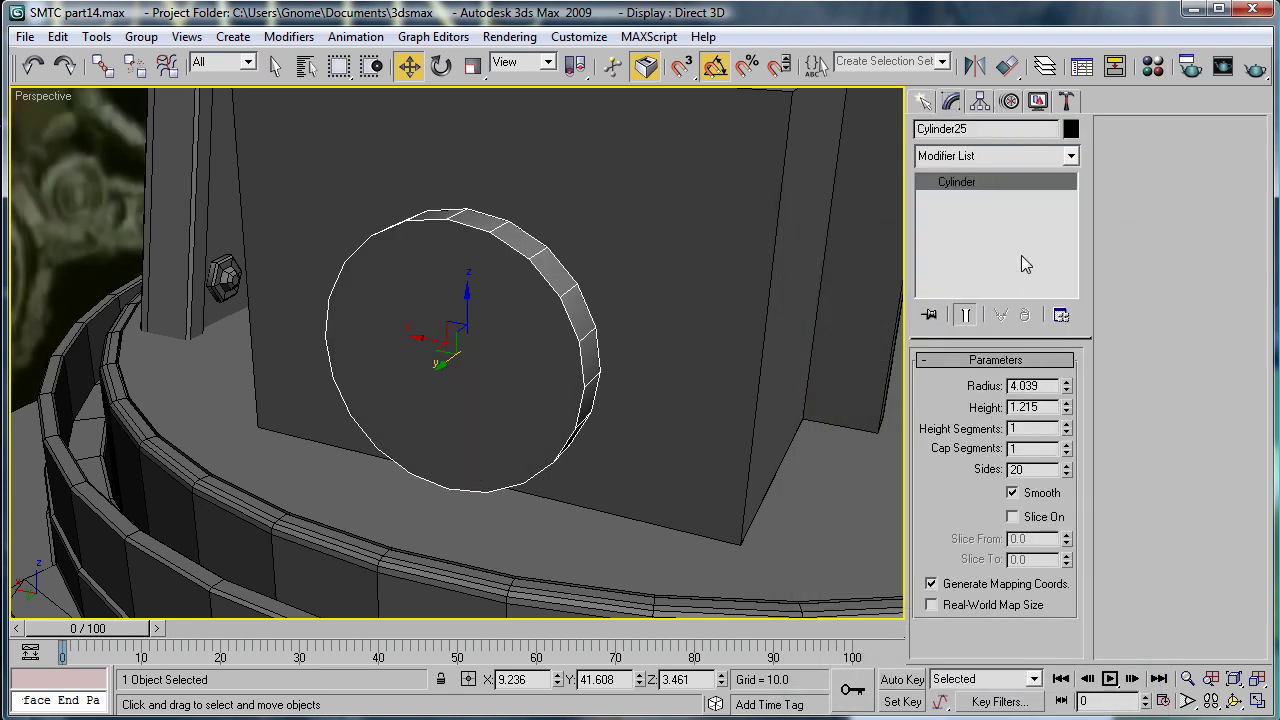
key("alt+e")
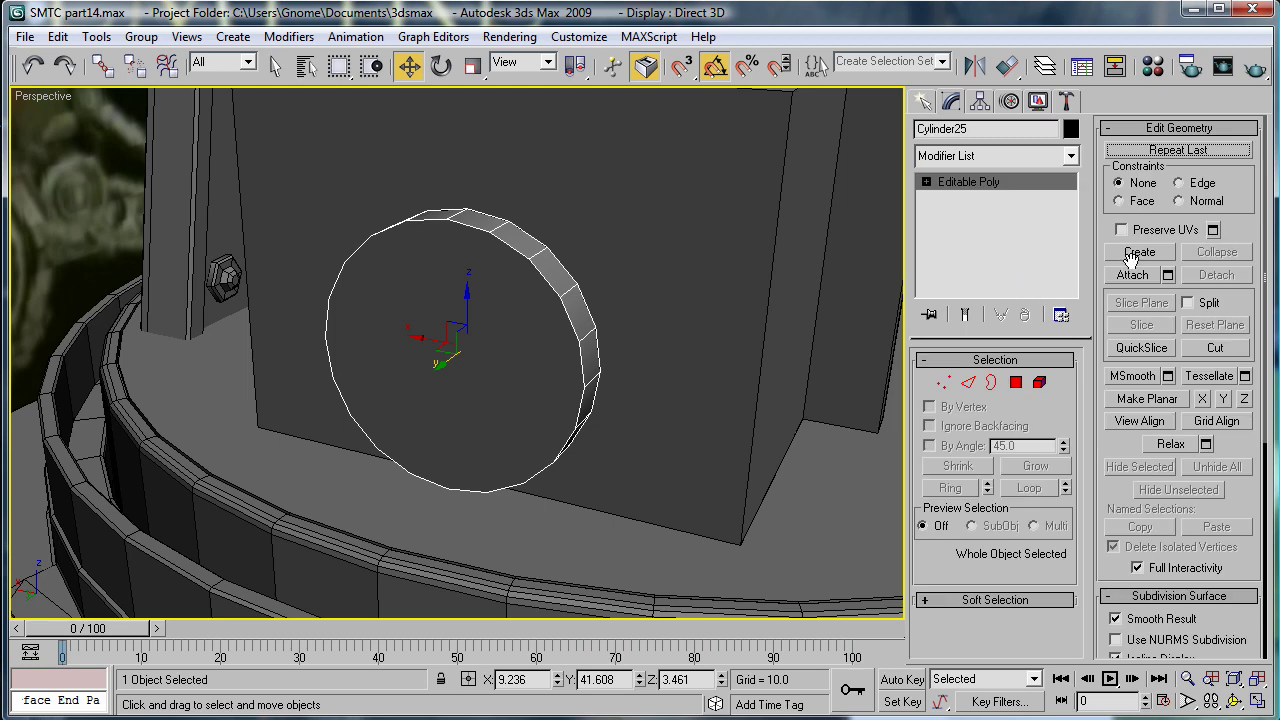
left_click(1017, 384)
left_click(505, 373)
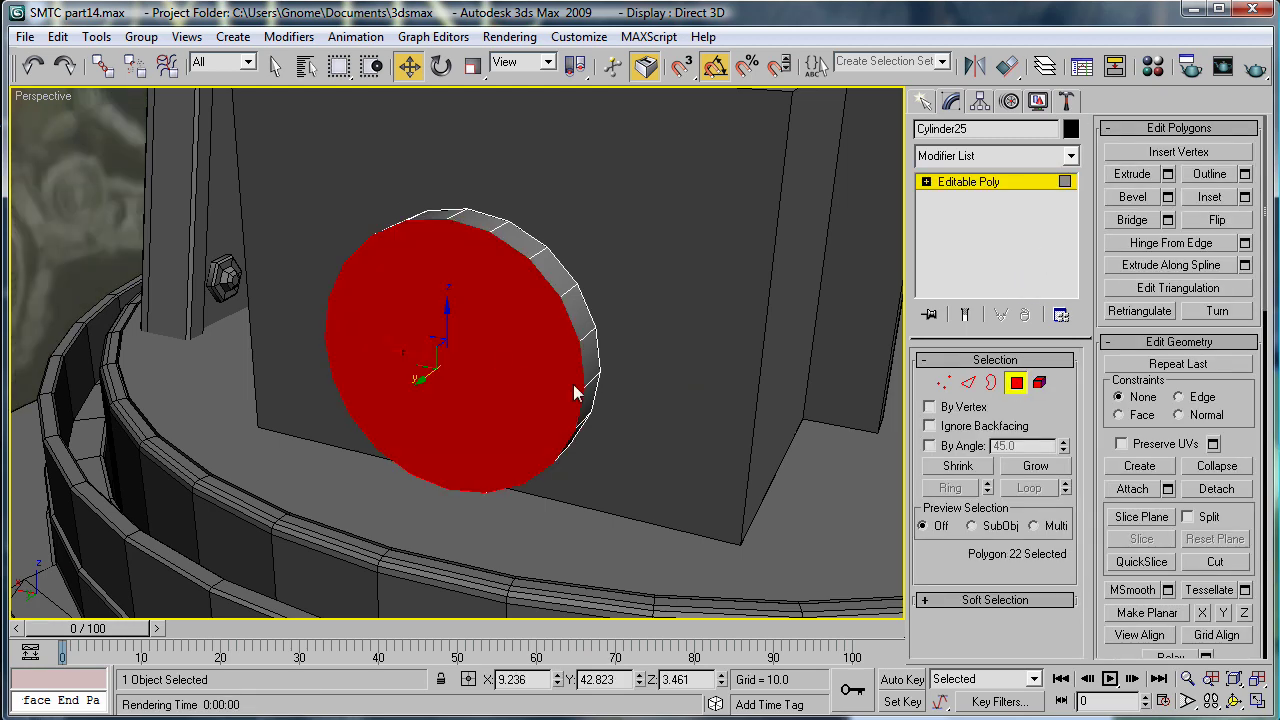
left_click(1140, 176)
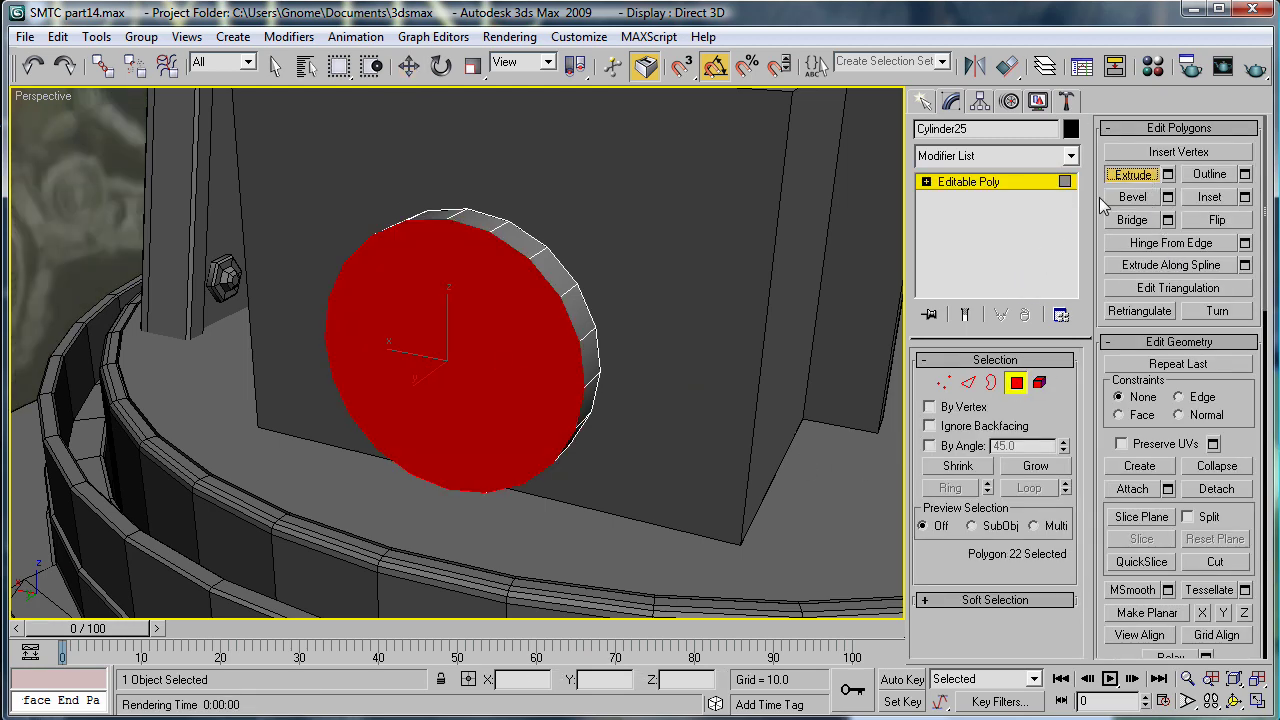
left_click(1245, 197)
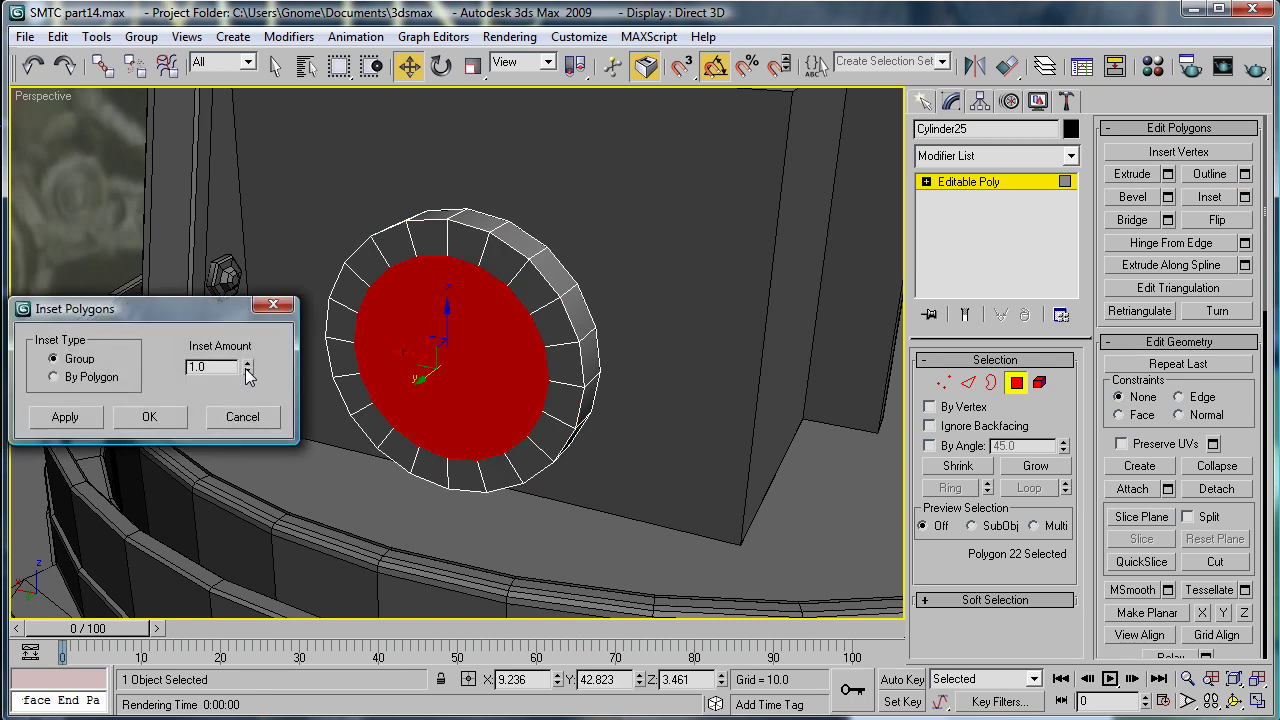
left_click_drag(247, 370, 250, 422)
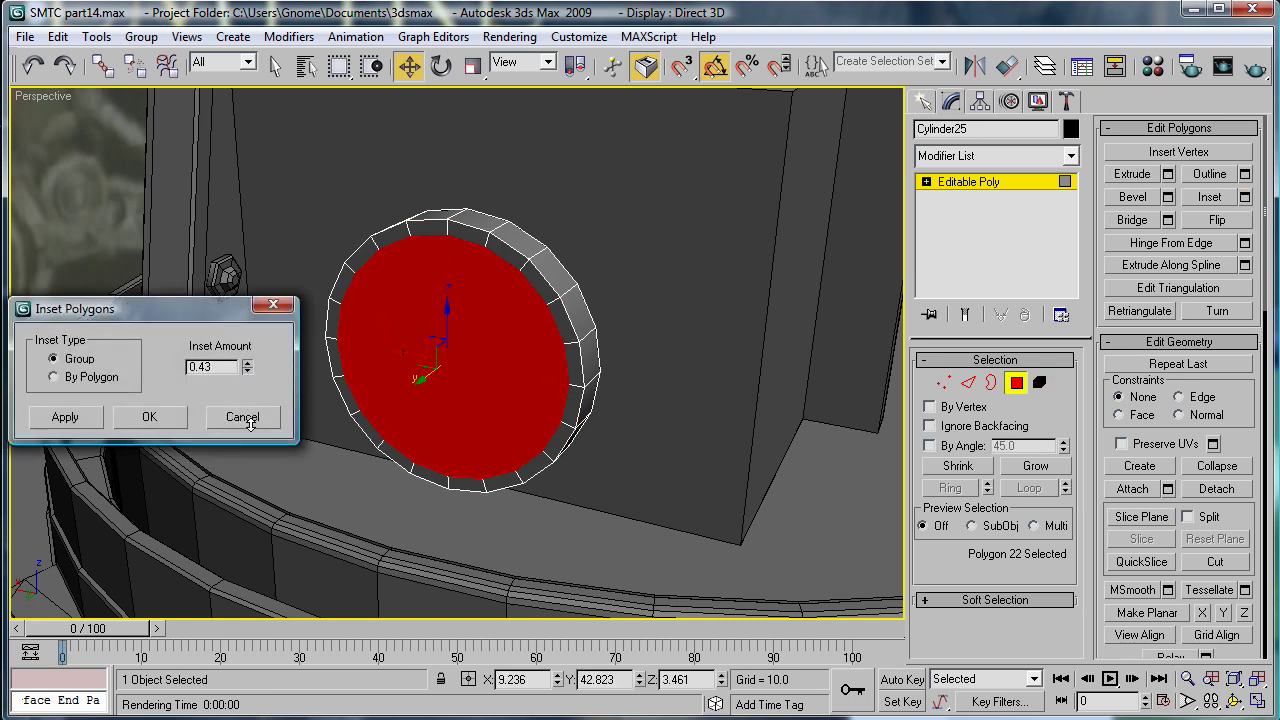
left_click(149, 417)
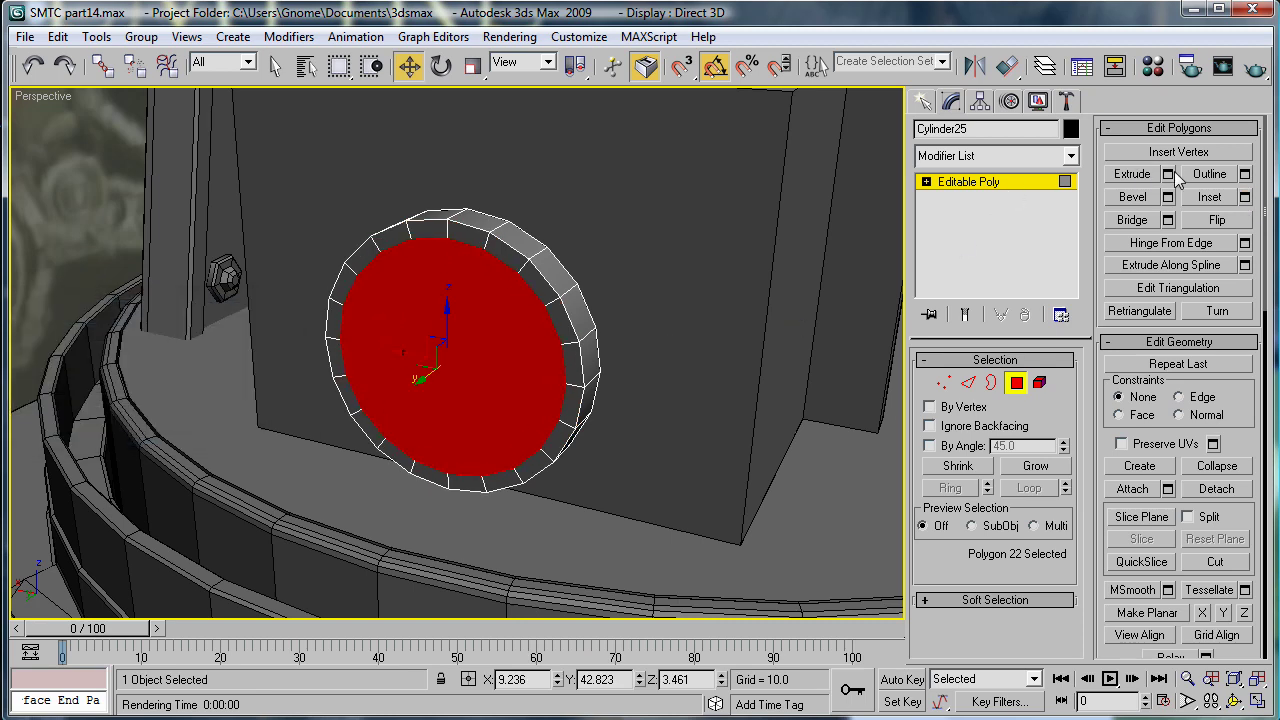
Inset the cylinder's cap polygon a second time by about 0.18.
left_click(1244, 200)
left_click_drag(247, 368, 265, 394)
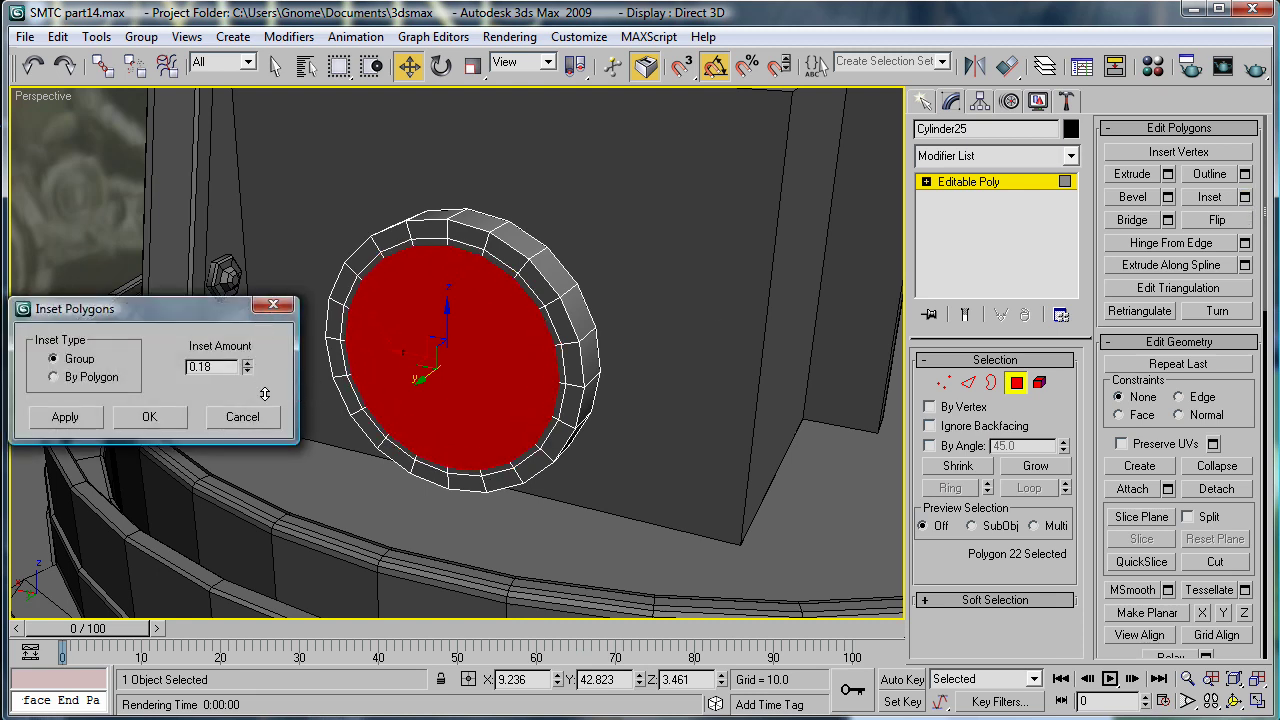
left_click(149, 417)
Extrude the narrow ring around the cylinder's cap inward by -0.2, leaving the centre polygon unselected.
left_click(1035, 466)
left_click(457, 367, "alt")
left_click(1167, 175)
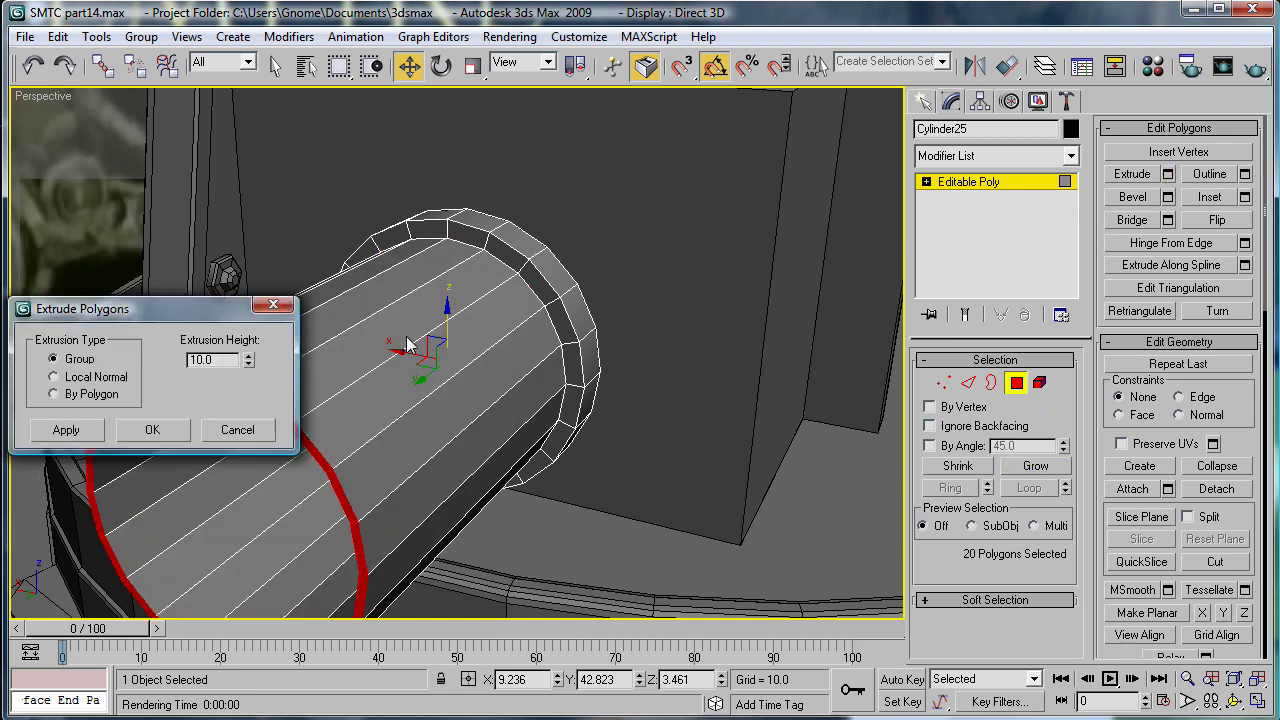
left_click_drag(248, 361, 257, 459)
mouse_move(525, 340)
middle_mouse_down("alt")
mouse_move(454, 331)
mouse_move(518, 333)
middle_mouse_up("alt")
left_click(160, 430)
key("Return")
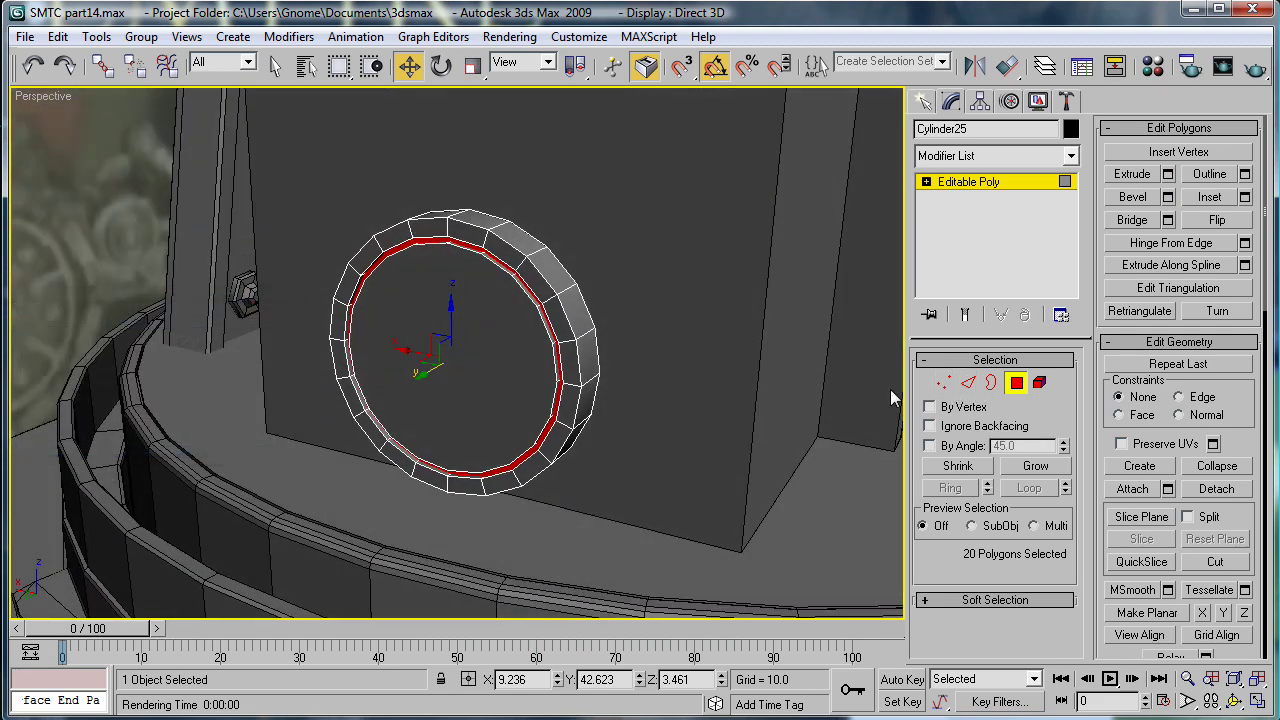
Chamfer the edge loop around the outer front rim of the cylinder by a small amount.
left_click(969, 384, "ctrl")
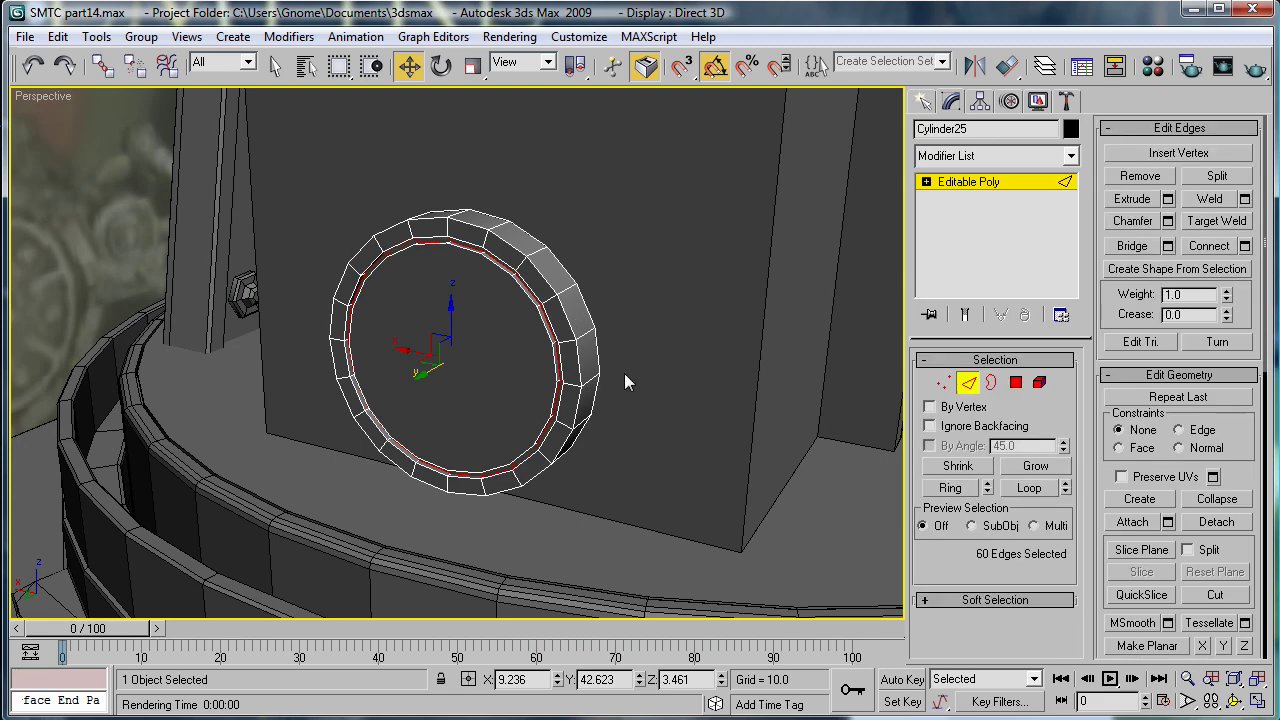
middle_click_drag(624, 373, 655, 329, "alt")
left_click(509, 334)
mouse_move(509, 334)
middle_mouse_down("alt")
mouse_move(571, 323)
mouse_move(629, 257)
mouse_move(500, 334)
middle_mouse_up("alt")
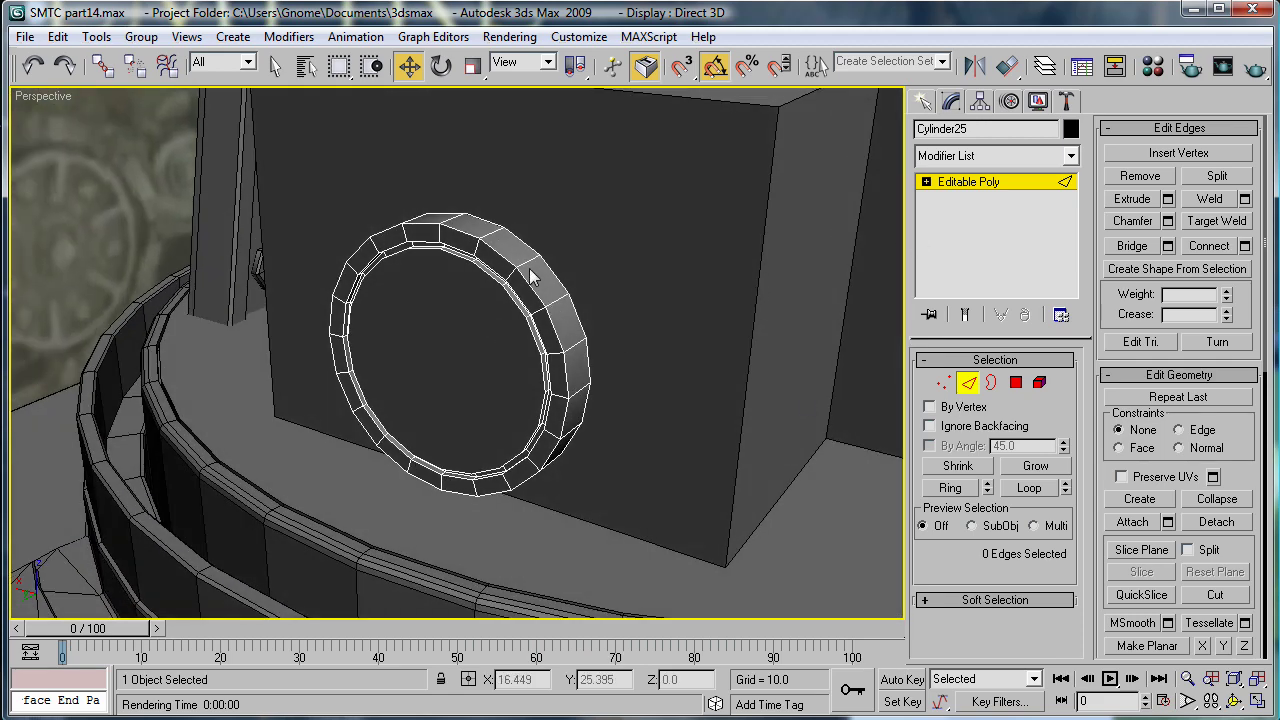
left_click(492, 247)
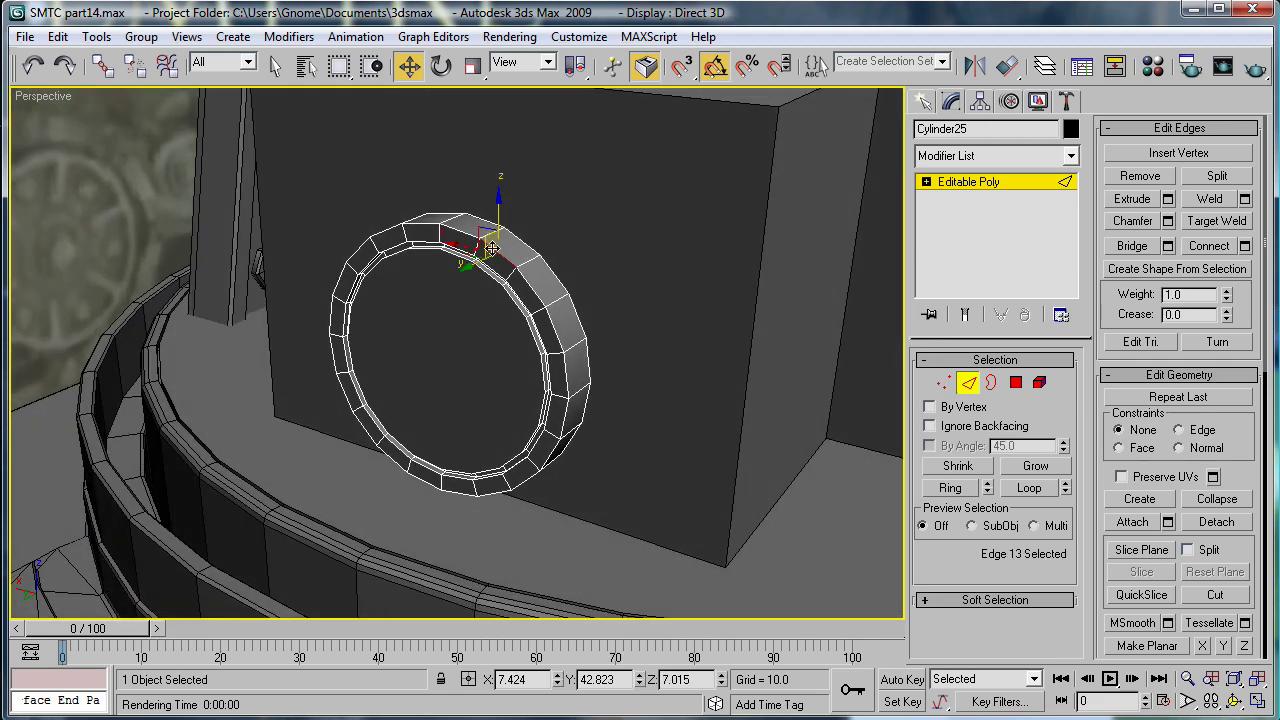
left_click(1032, 487)
left_click(1167, 221)
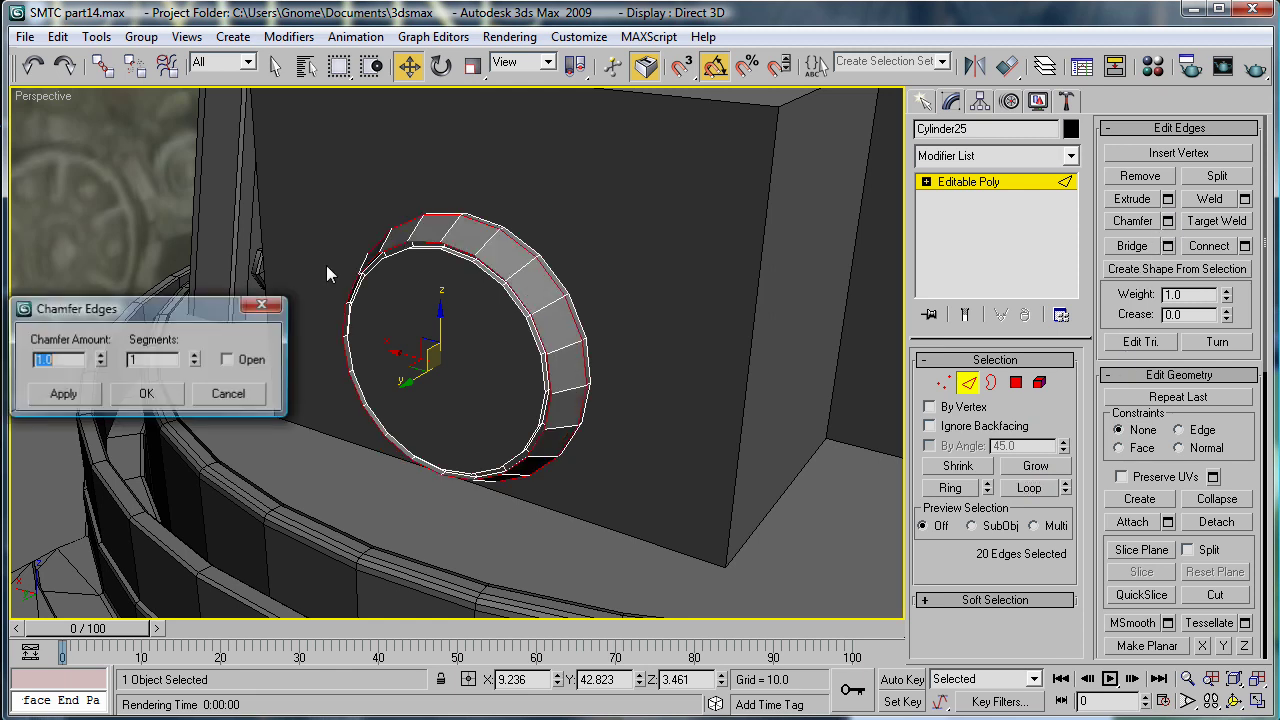
left_click_drag(100, 362, 108, 455)
left_click(219, 396)
middle_click_drag(567, 361, 599, 342, "alt")
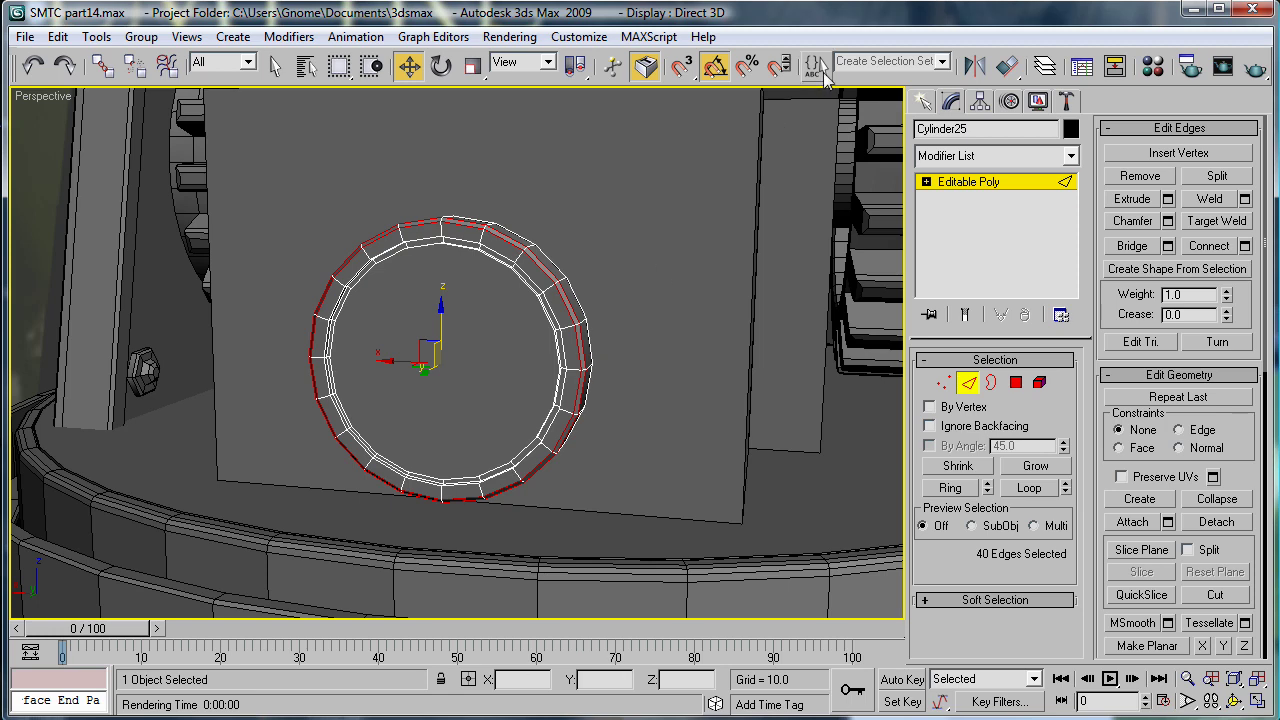
left_click(923, 101)
left_click(943, 224)
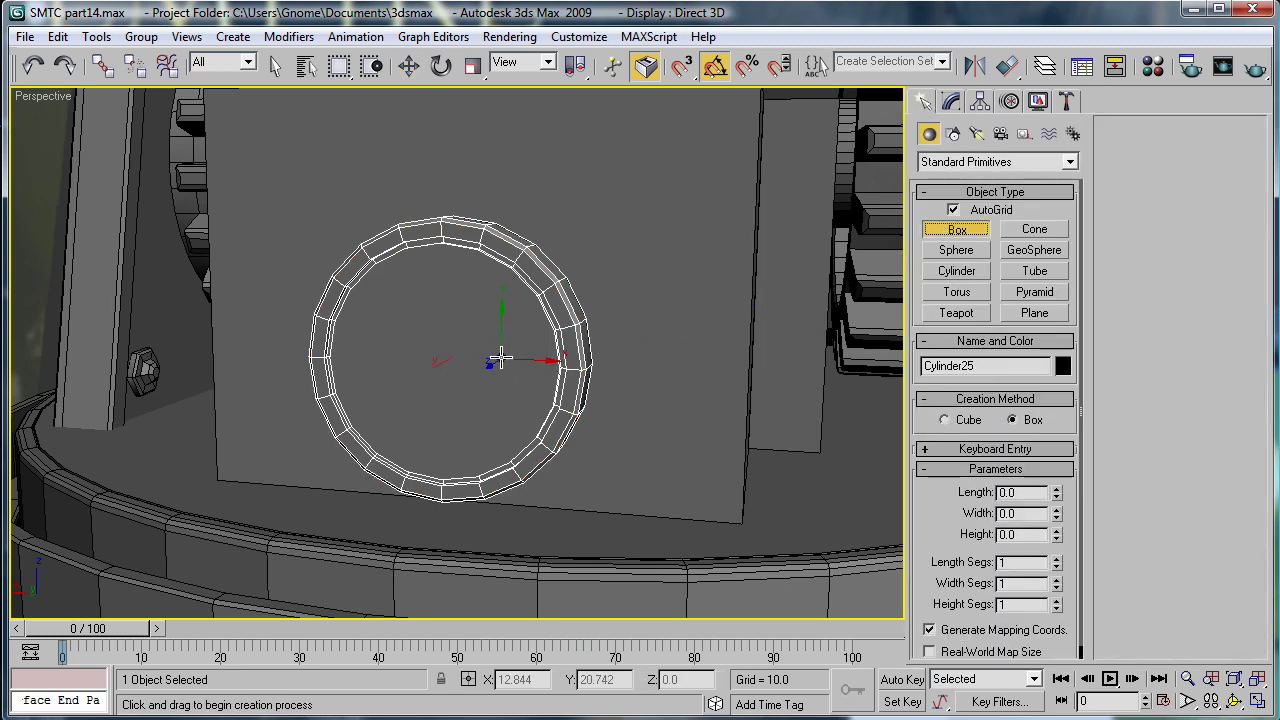
middle_click_drag(500, 357, 571, 352, "alt")
scroll(570, 352, "up", 3)
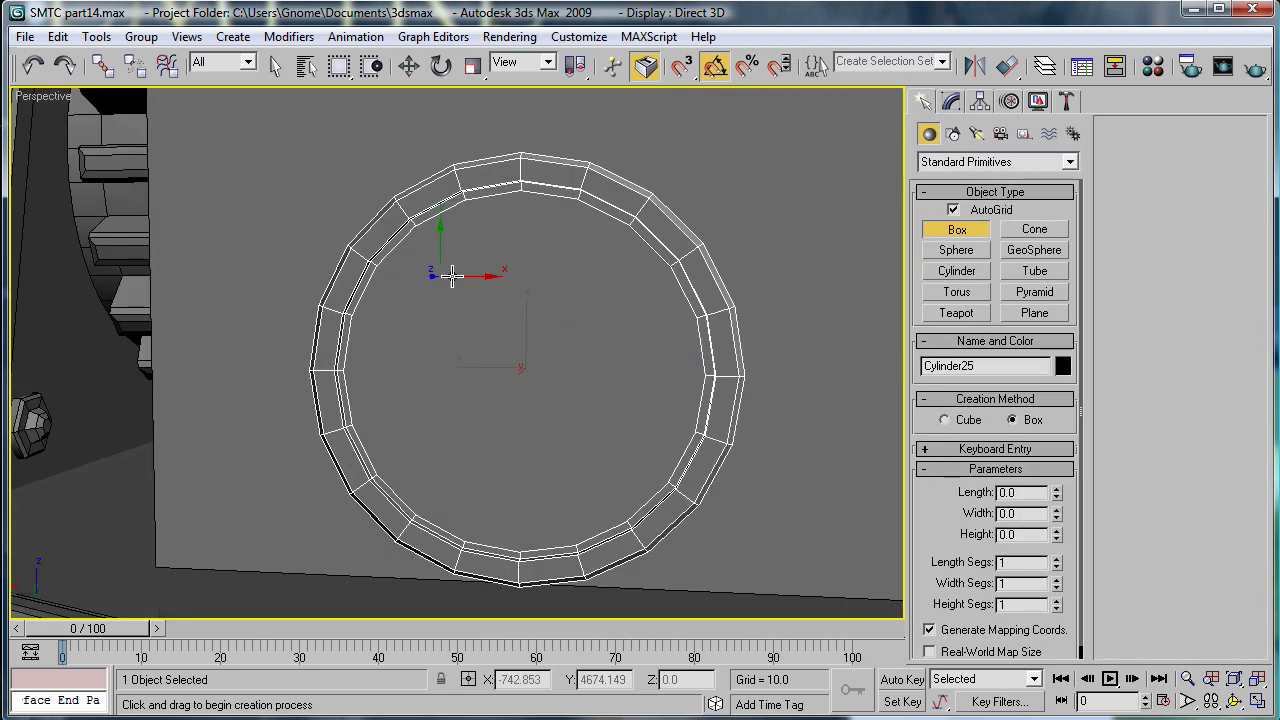
middle_click_drag(452, 276, 409, 287, "alt")
Inset the cylinder's centre cap polygon once more to form another narrow ring inside the groove.
left_click(948, 101)
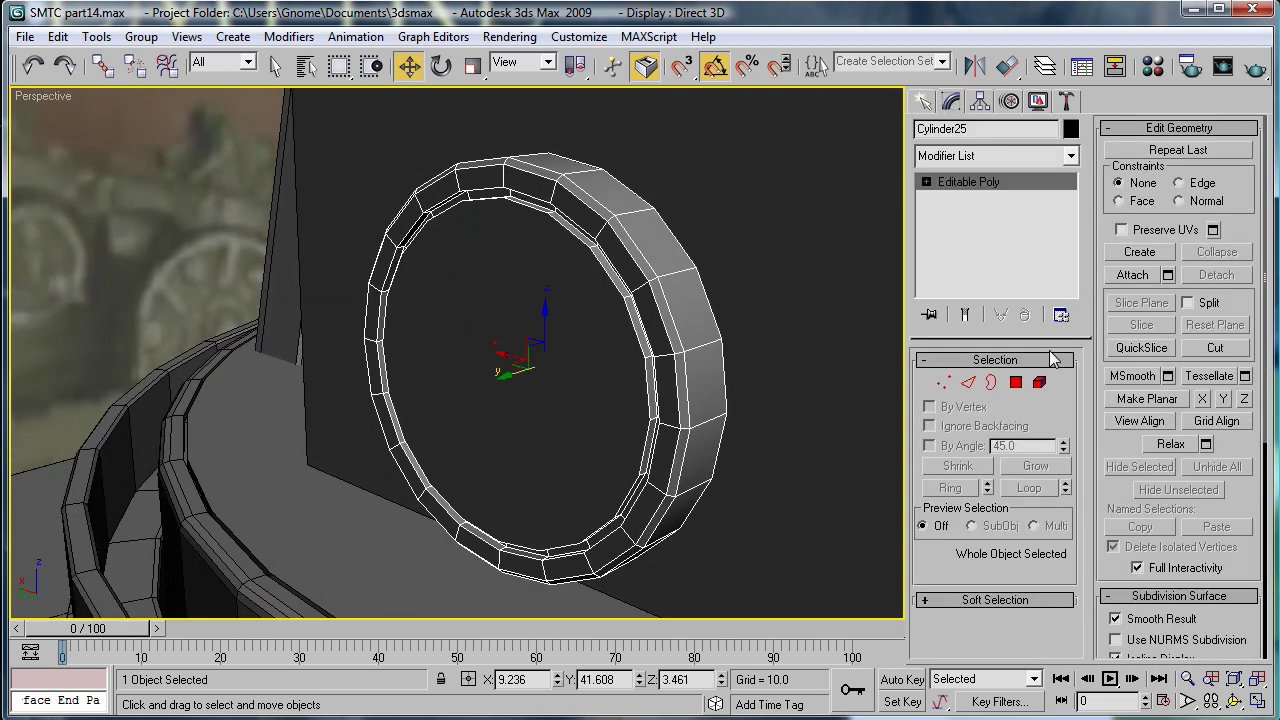
left_click(1016, 382)
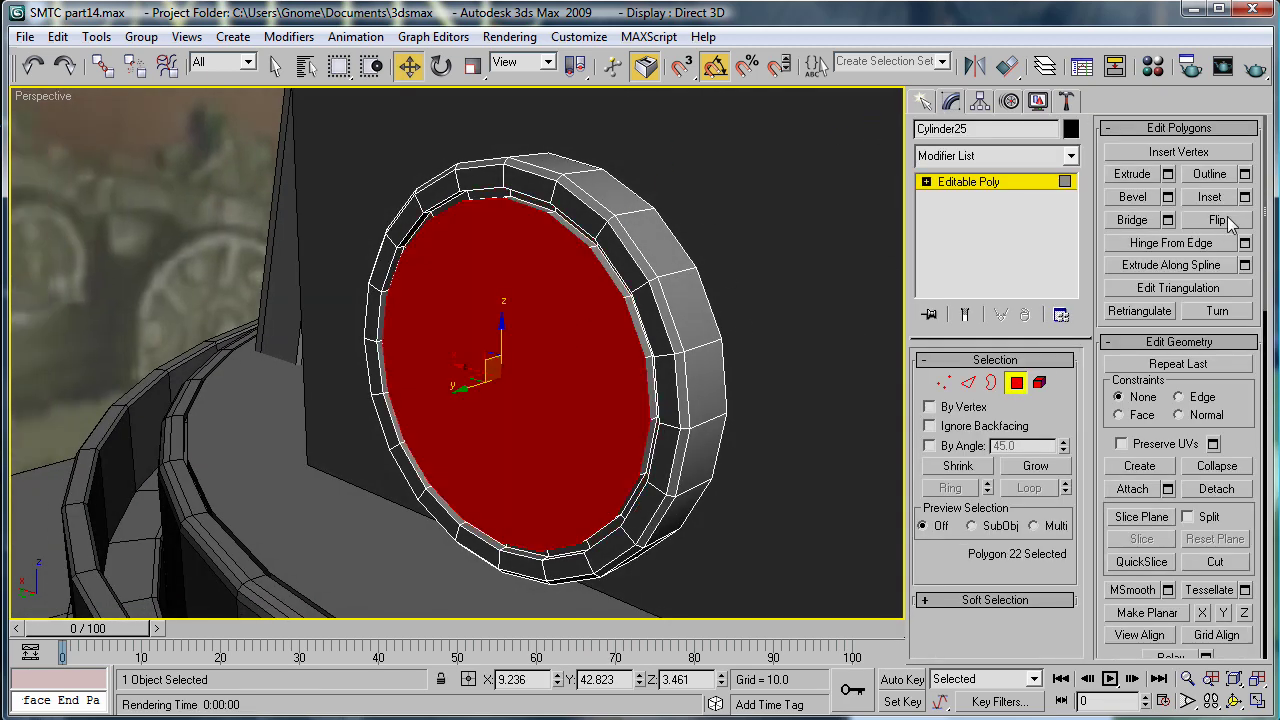
left_click(1245, 197)
left_click(150, 416)
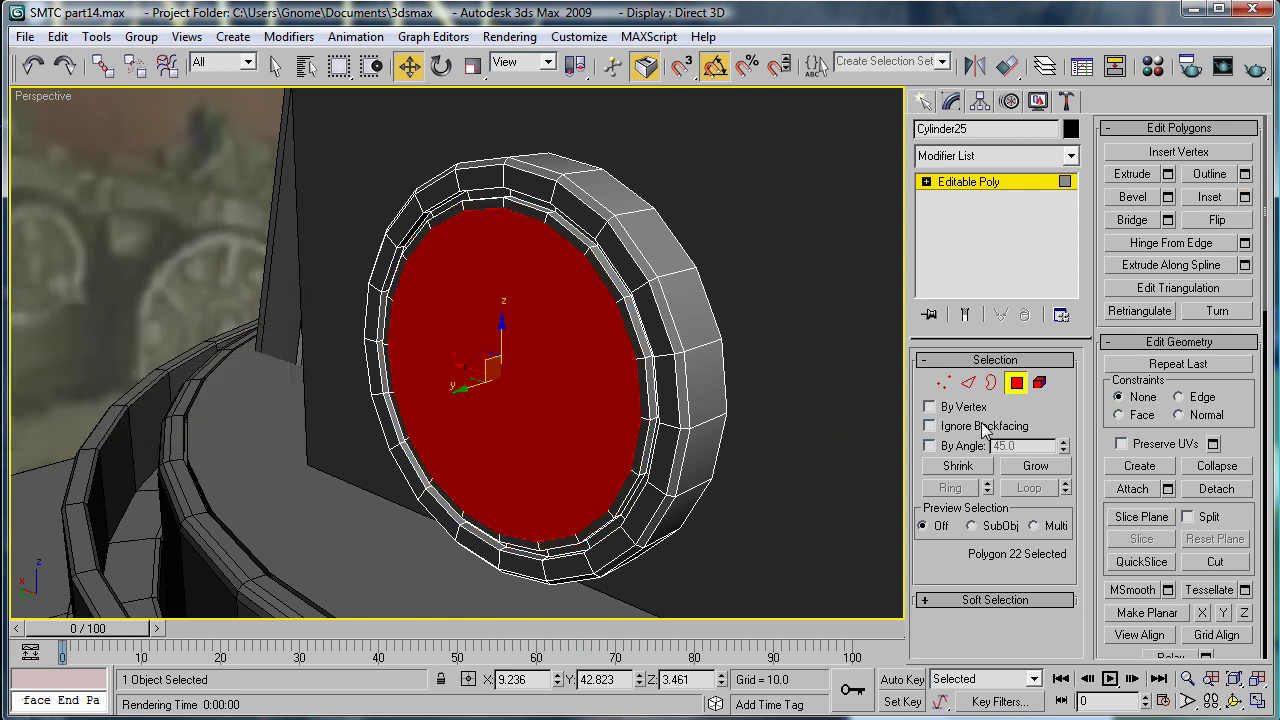
Extrude the new narrow ring around the centre cap slightly outward, excluding the centre polygon.
left_click(1036, 466)
left_click(569, 347, "alt")
left_click(1167, 174)
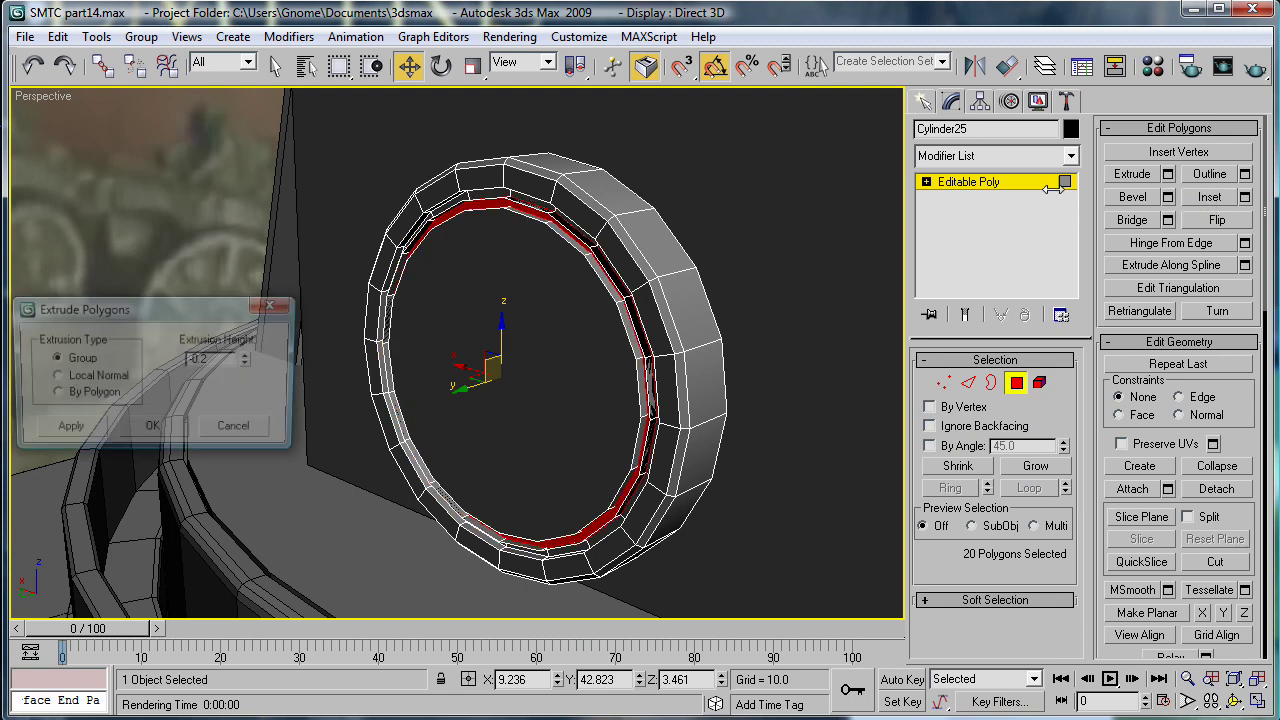
left_click_drag(248, 359, 243, 318)
left_click(152, 430)
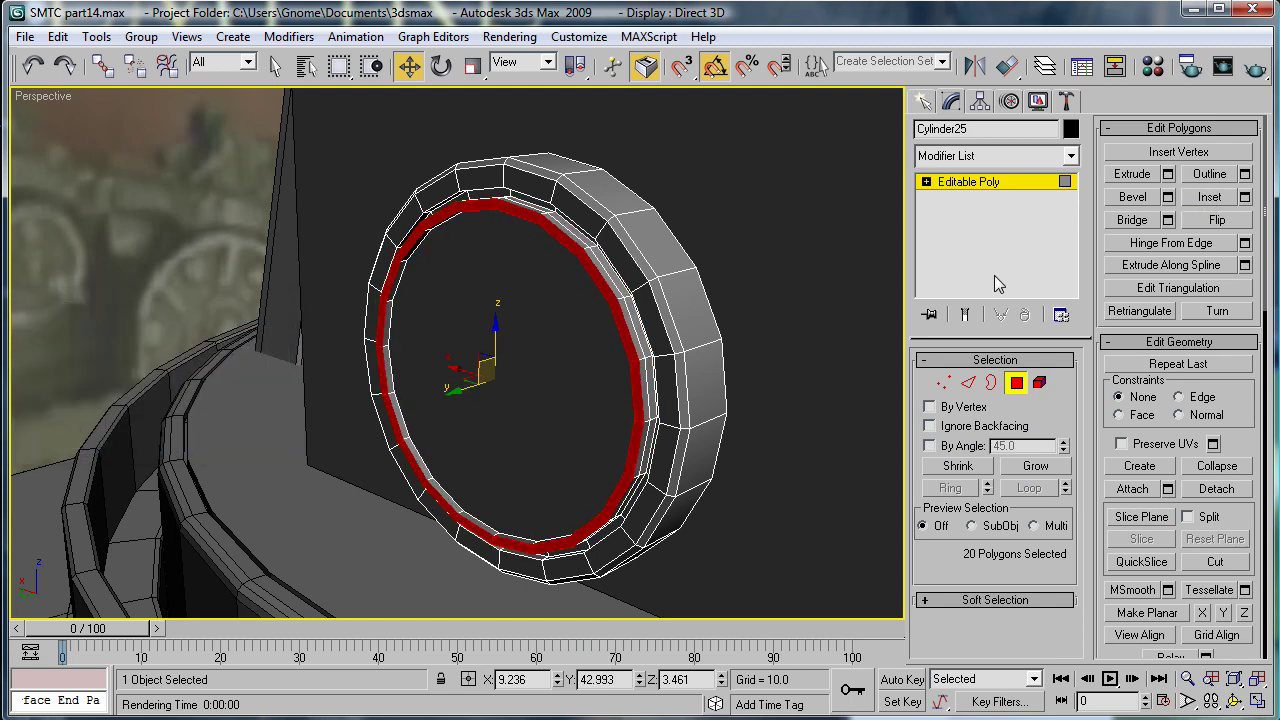
Chamfer the two front edge loops of the raised inner ring by 0.05.
left_click(968, 382)
left_click(546, 229)
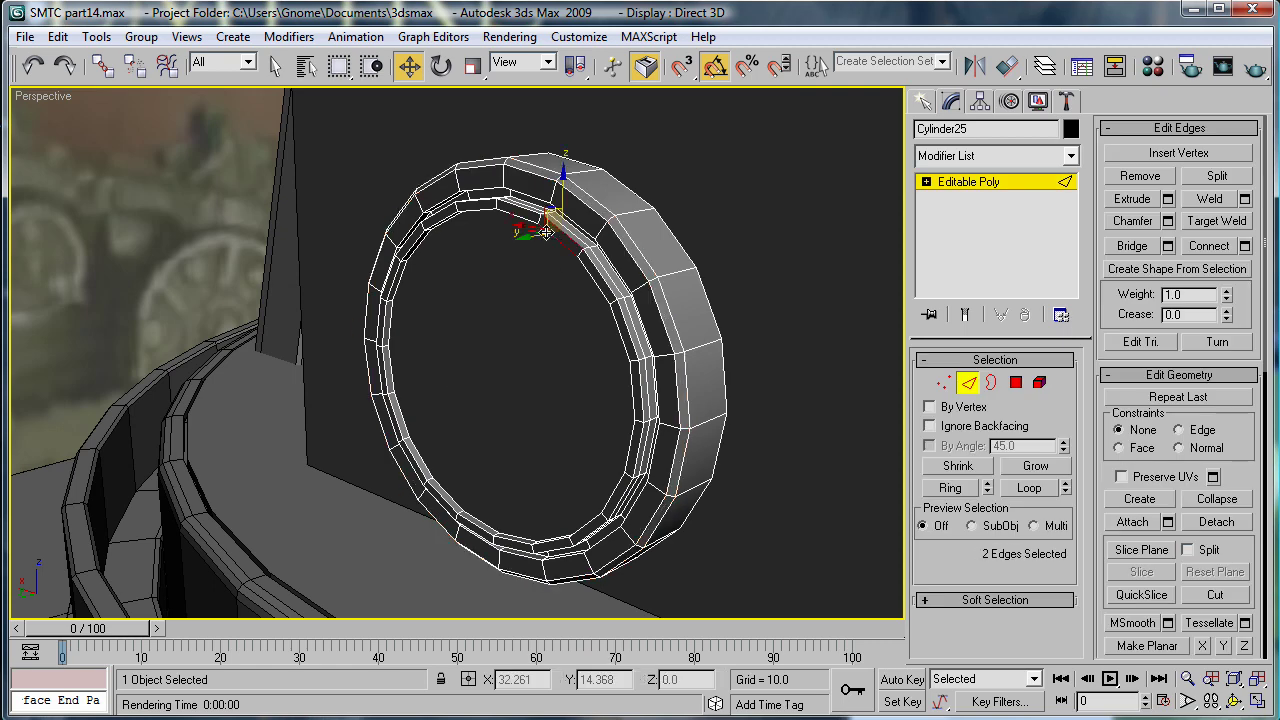
left_click(1030, 487)
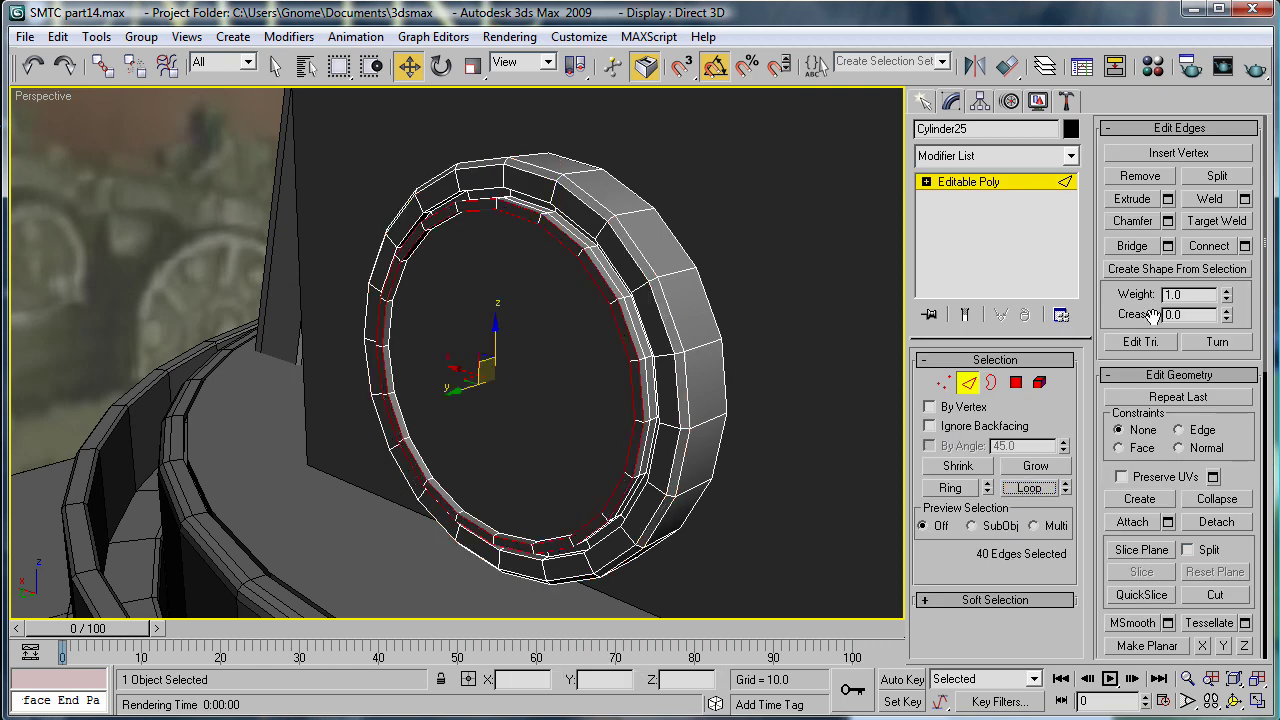
left_click(1169, 223)
left_click_drag(101, 358, 102, 357)
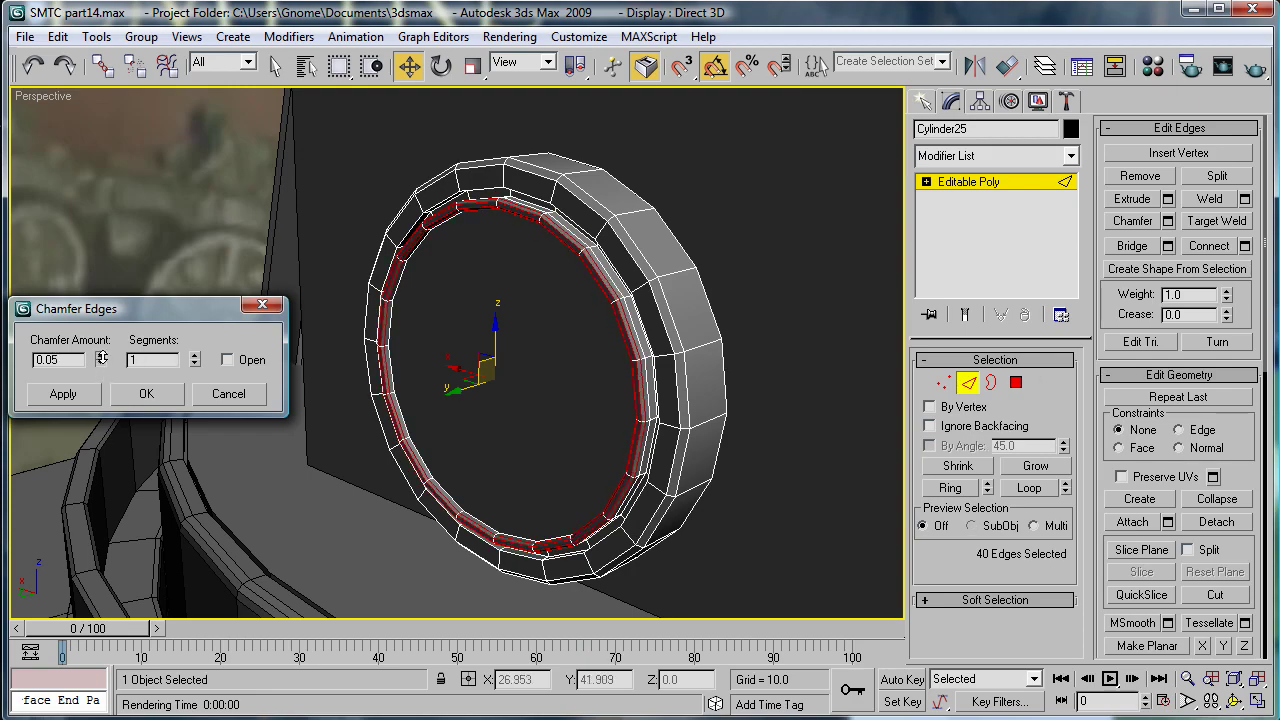
left_click(146, 393)
Create a flat horizontal box on the cylinder's cap with AutoGrid, about 0.51 long, 4.03 wide and 1.11 high.
middle_click_drag(184, 250, 355, 225, "alt")
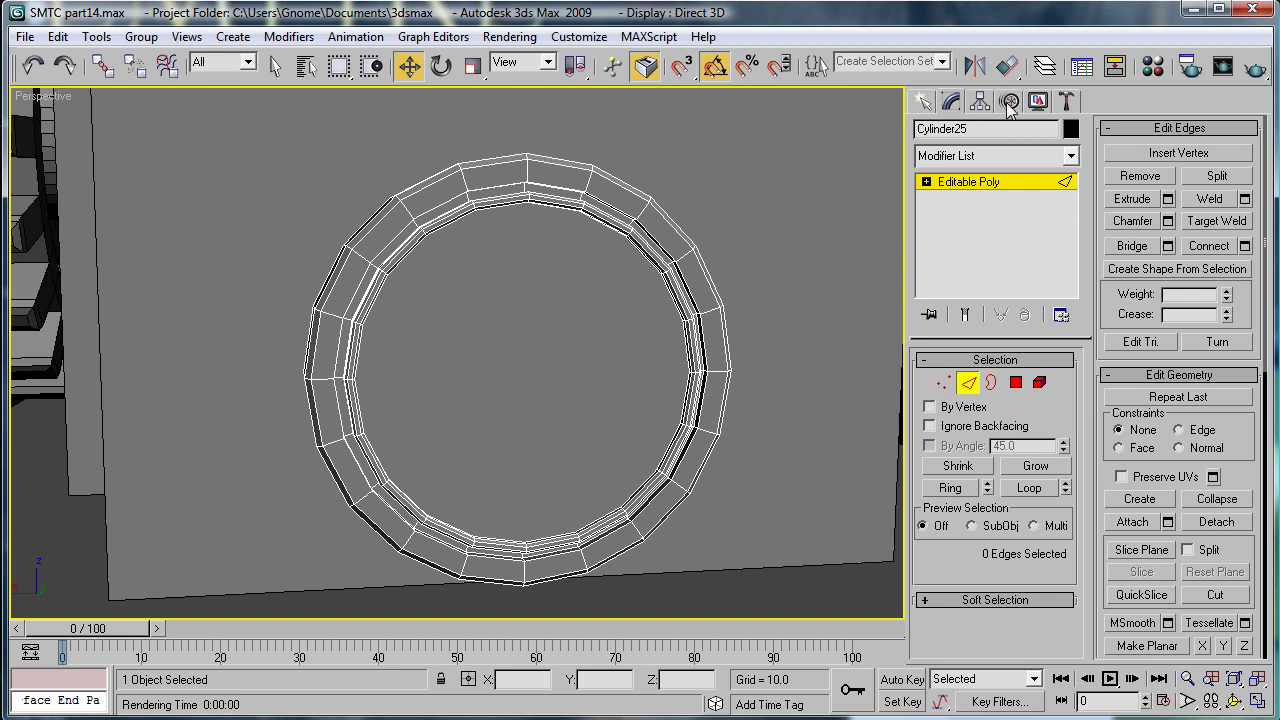
key("z")
left_click(923, 101)
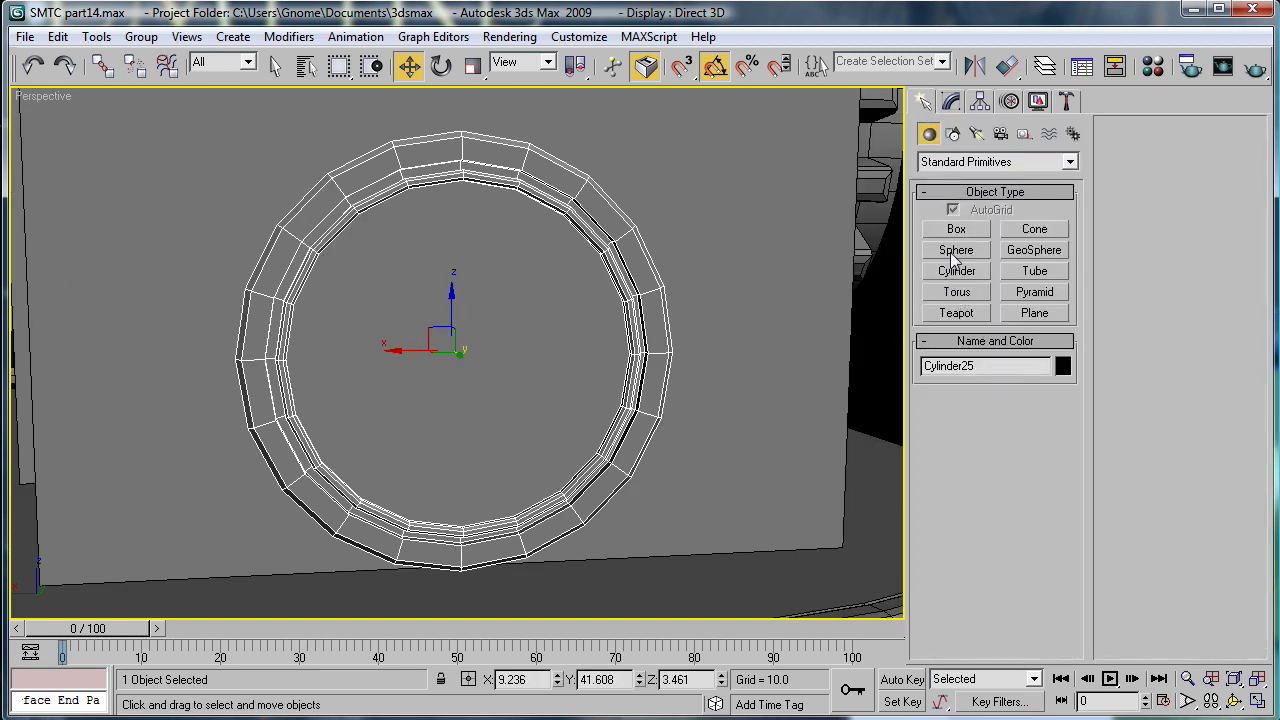
left_click(957, 229)
middle_click_drag(623, 343, 423, 360, "alt")
left_click_drag(362, 242, 586, 270)
left_click(551, 303)
middle_click_drag(562, 304, 568, 337, "alt")
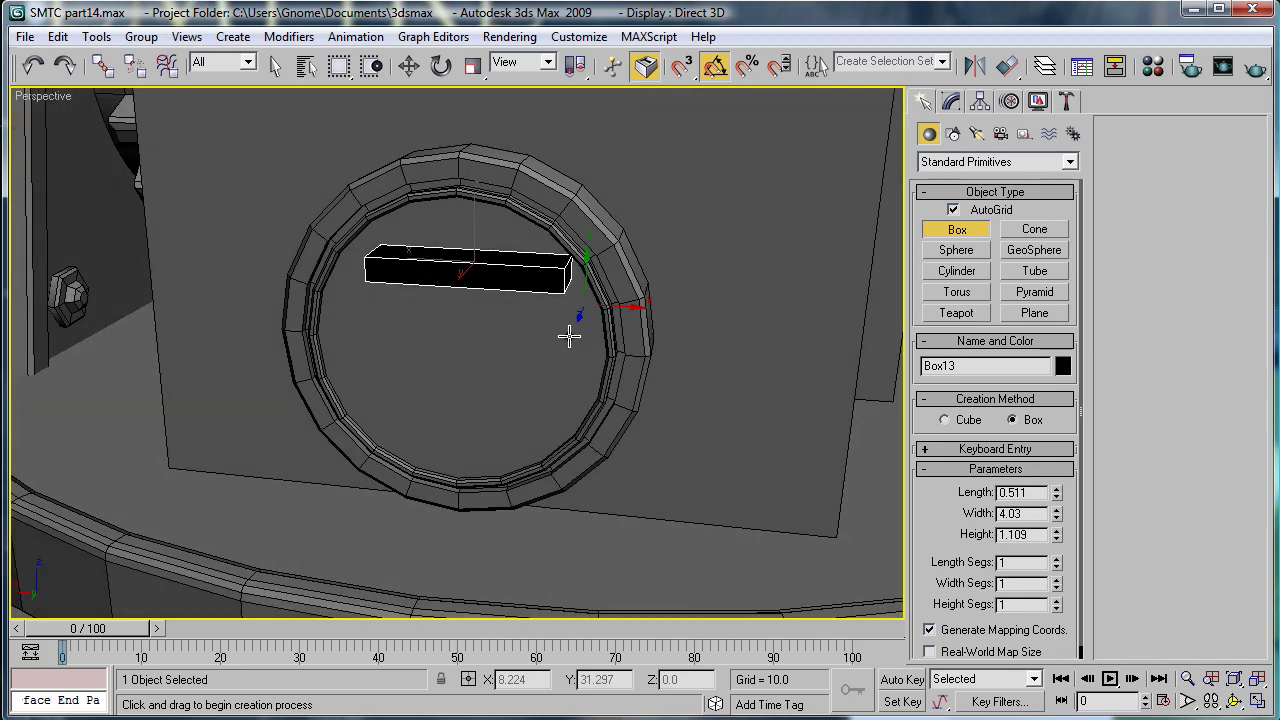
Position the box in the upper part of the ring in the Back view, at about X 9.28 and Z 5.38.
key("f")
scroll(552, 292, "up", 7)
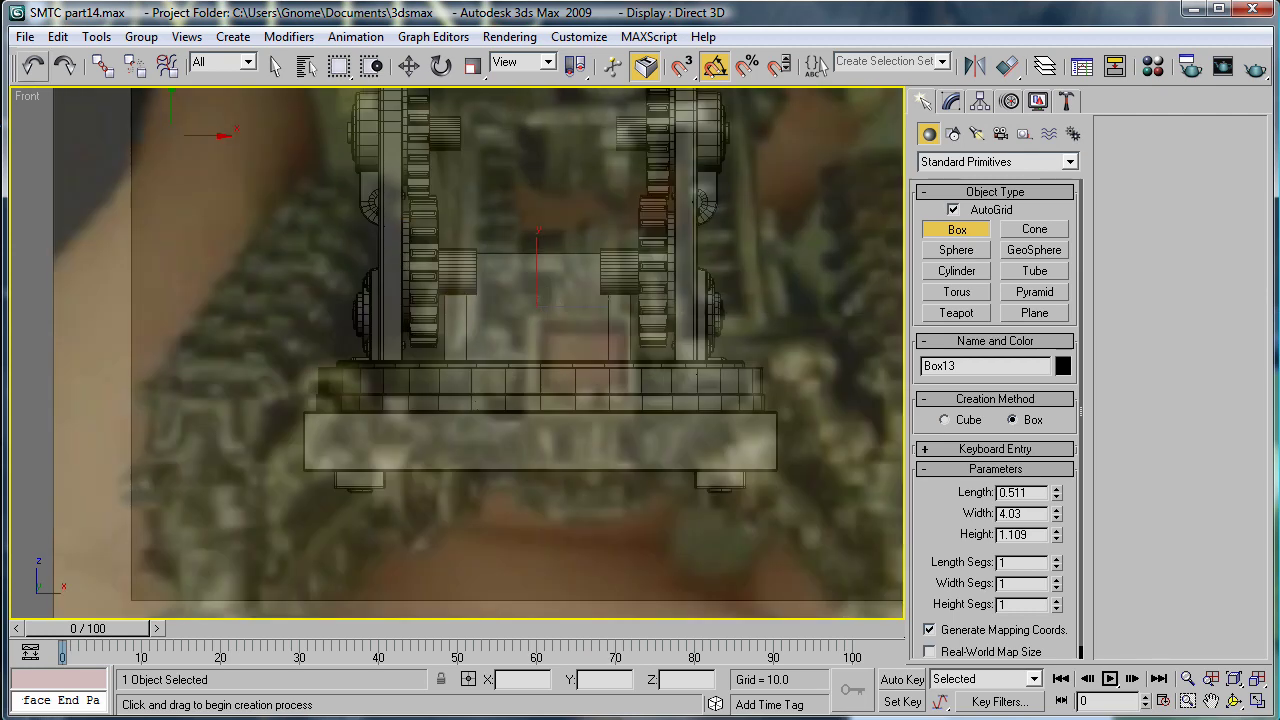
left_click(22, 96)
mouse_move(100, 118)
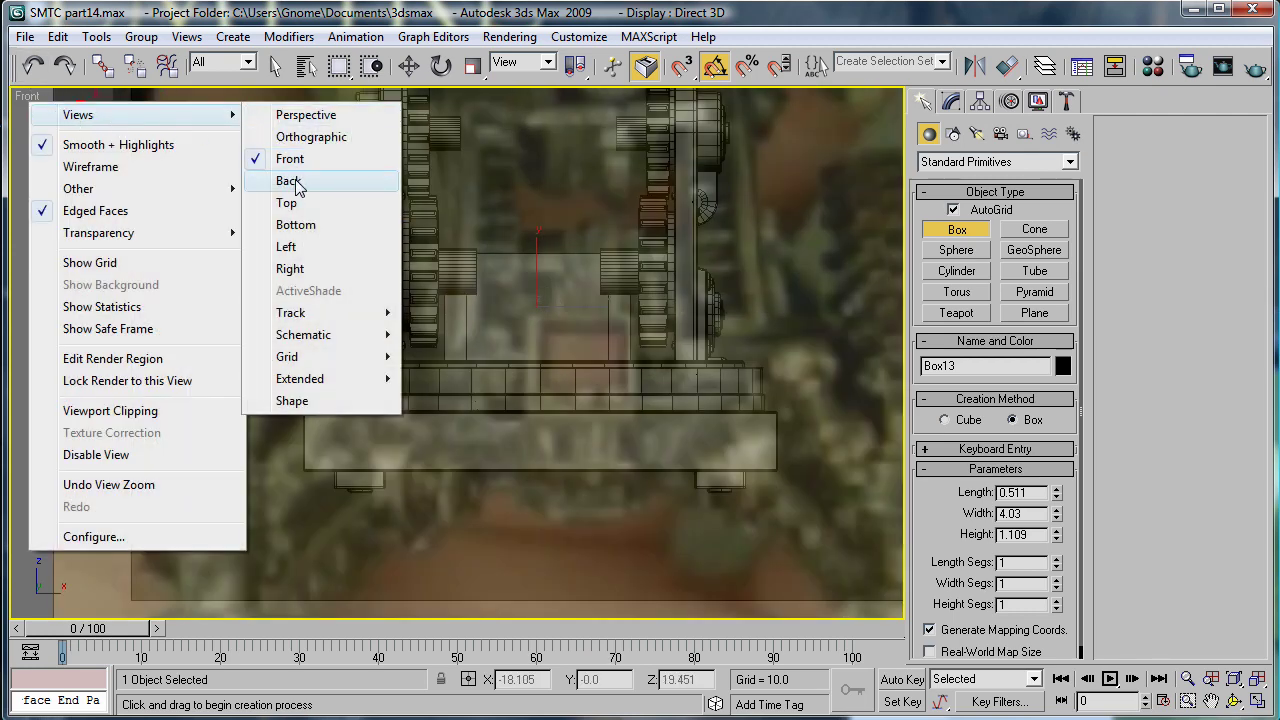
left_click(295, 180)
scroll(560, 331, "up", 5)
middle_click_drag(383, 343, 415, 337)
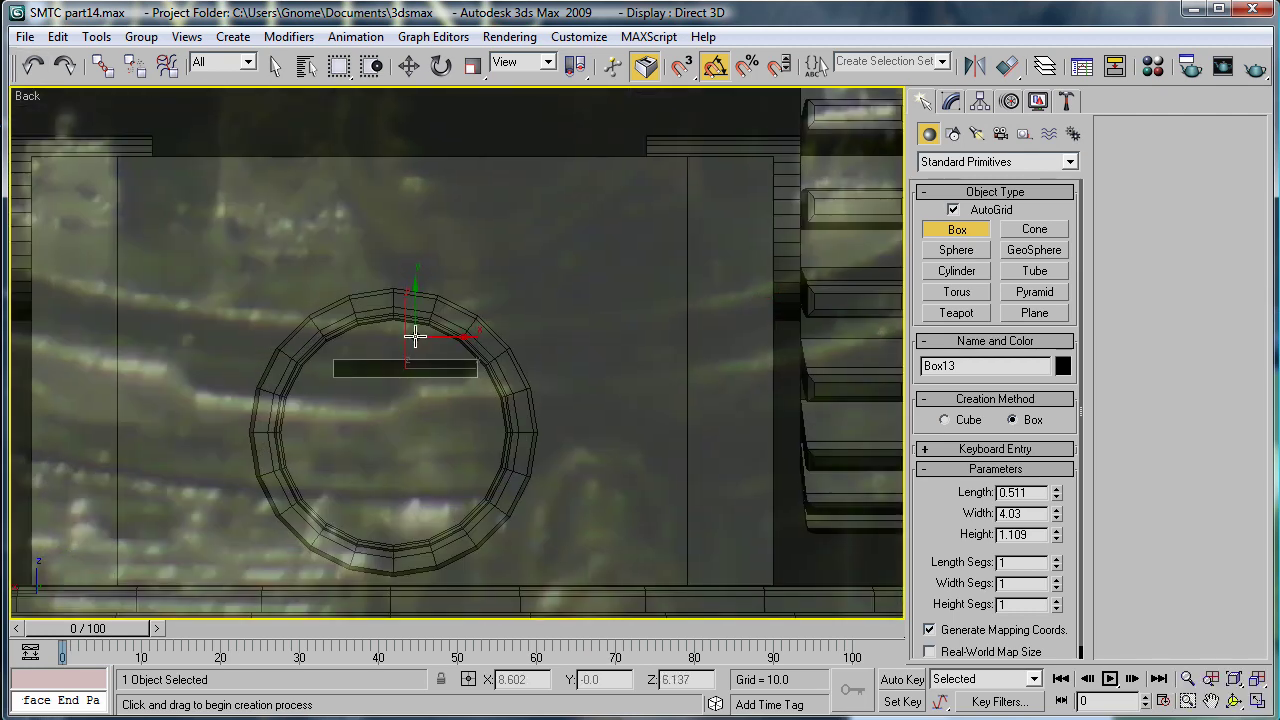
key("w")
middle_click_drag(465, 373, 469, 287)
left_click_drag(406, 243, 428, 546)
left_click_drag(397, 491, 376, 243)
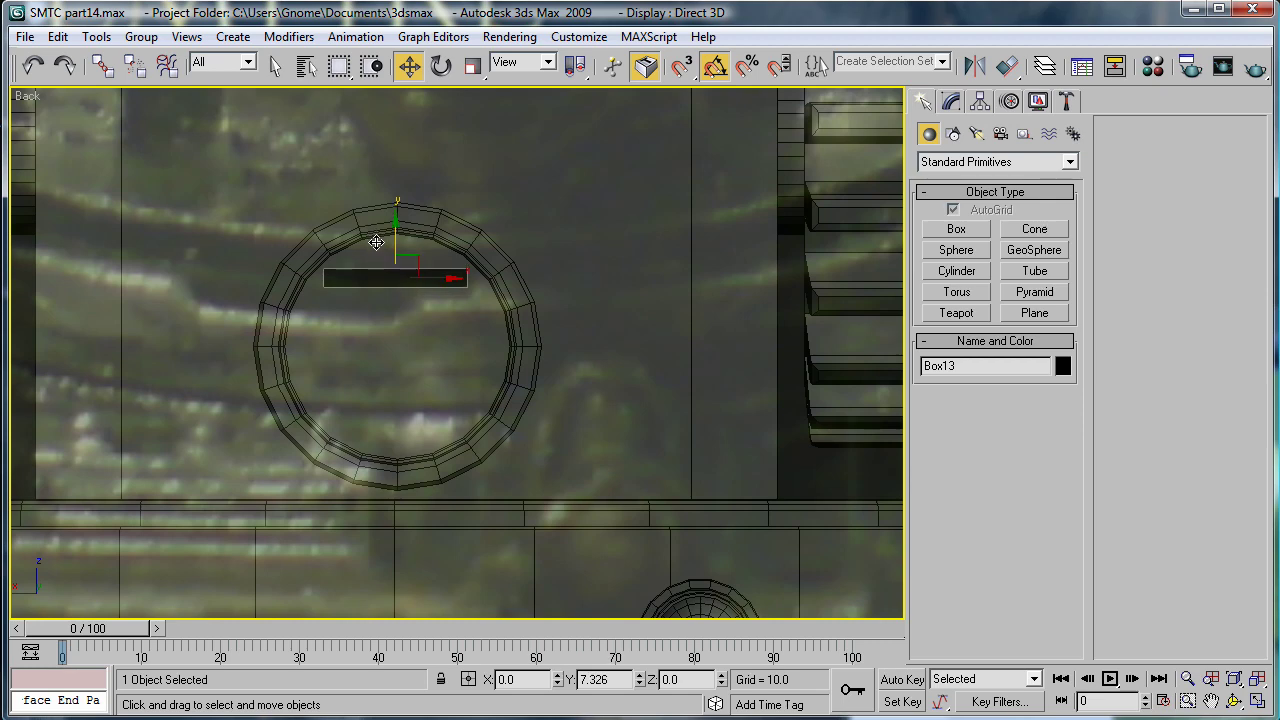
scroll(466, 206, "up", 3)
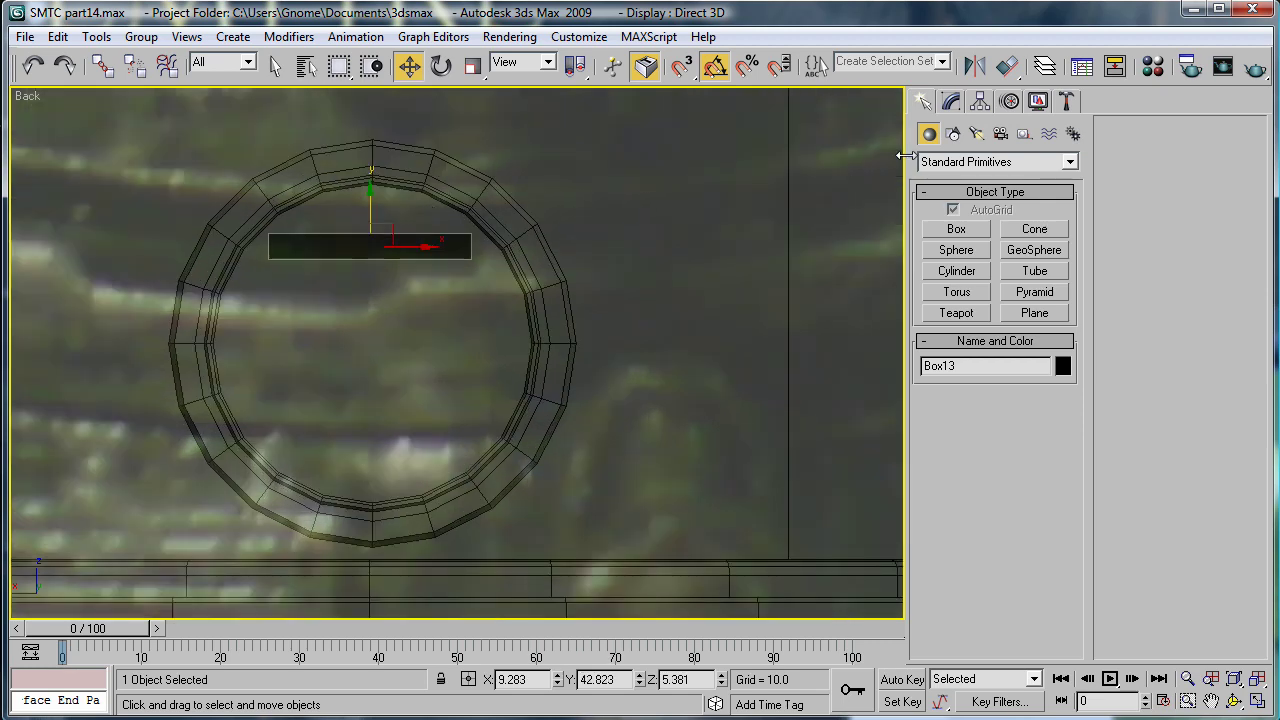
Convert the box inside the ring to an Editable Poly and expand its sub-object levels.
left_click(951, 103)
right_click(951, 238)
left_click(1020, 386)
left_click(927, 181)
Connect the short vertical edges at both ends of the box with two new edges per end.
left_click(958, 214)
middle_click_drag(311, 240, 311, 257)
scroll(330, 285, "up", 3)
middle_click_drag(347, 307, 439, 372)
left_click_drag(156, 238, 391, 261)
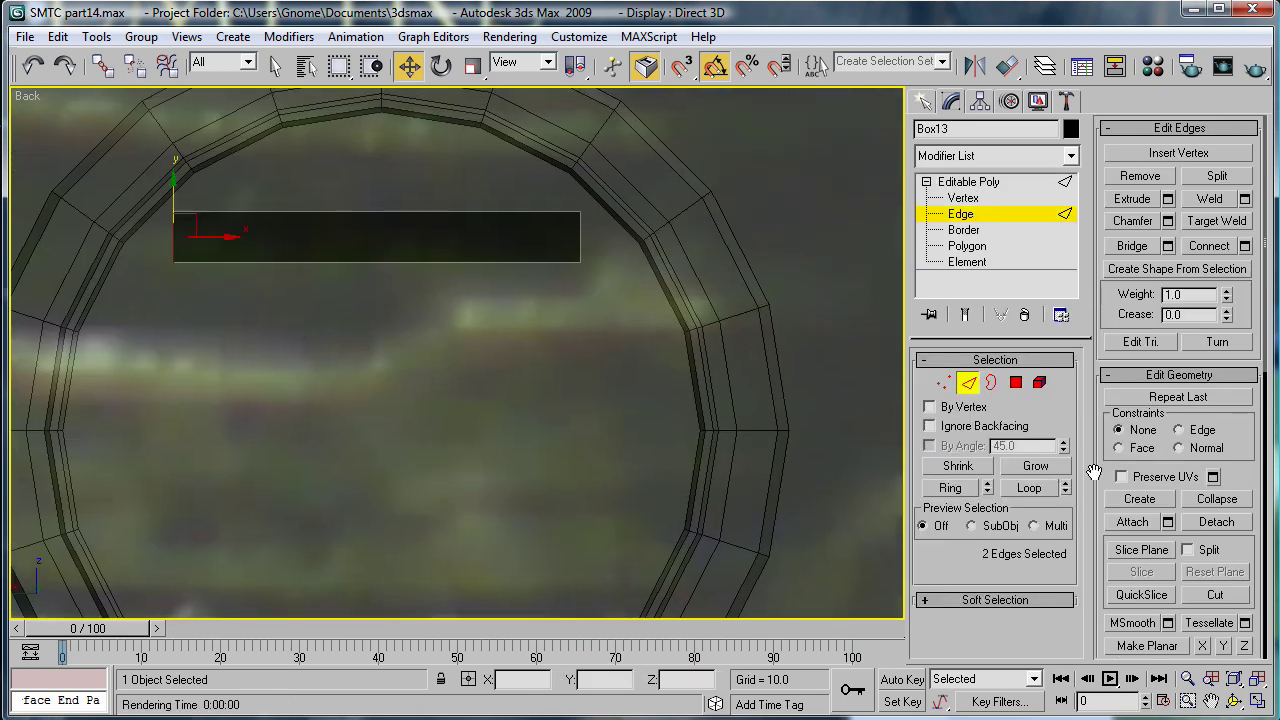
left_click(1167, 223)
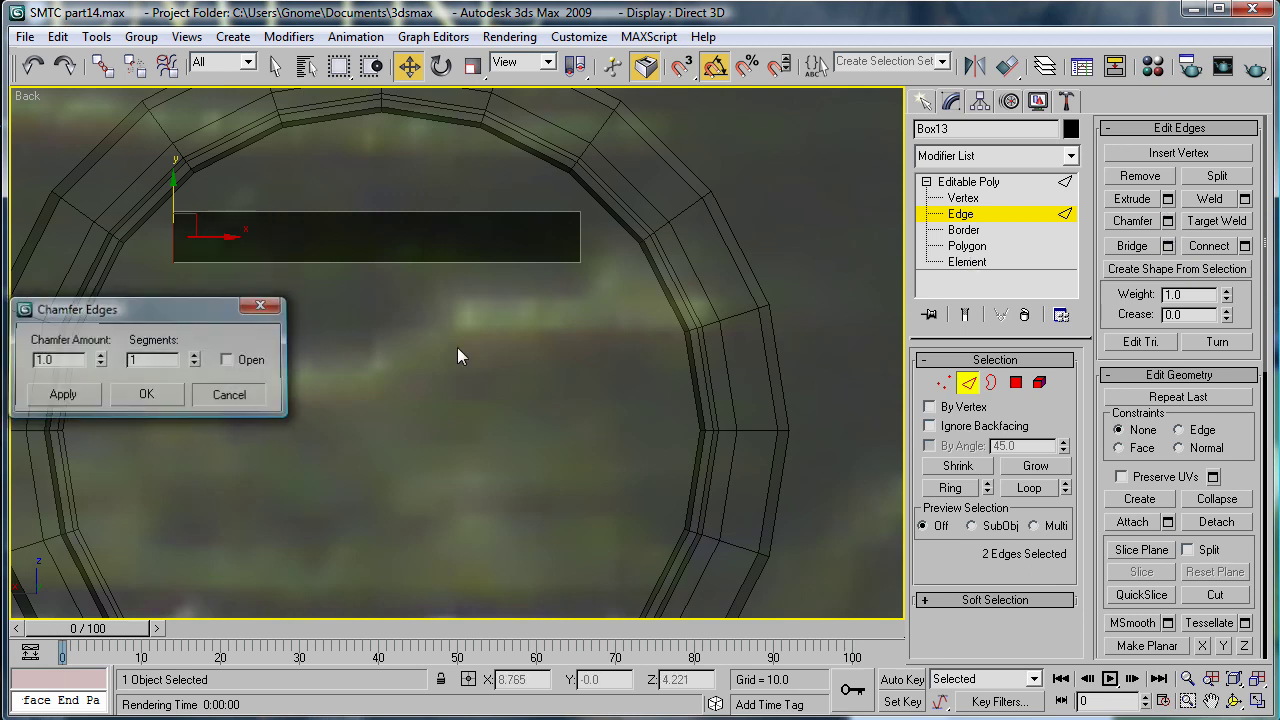
key("Escape")
left_click(1245, 246)
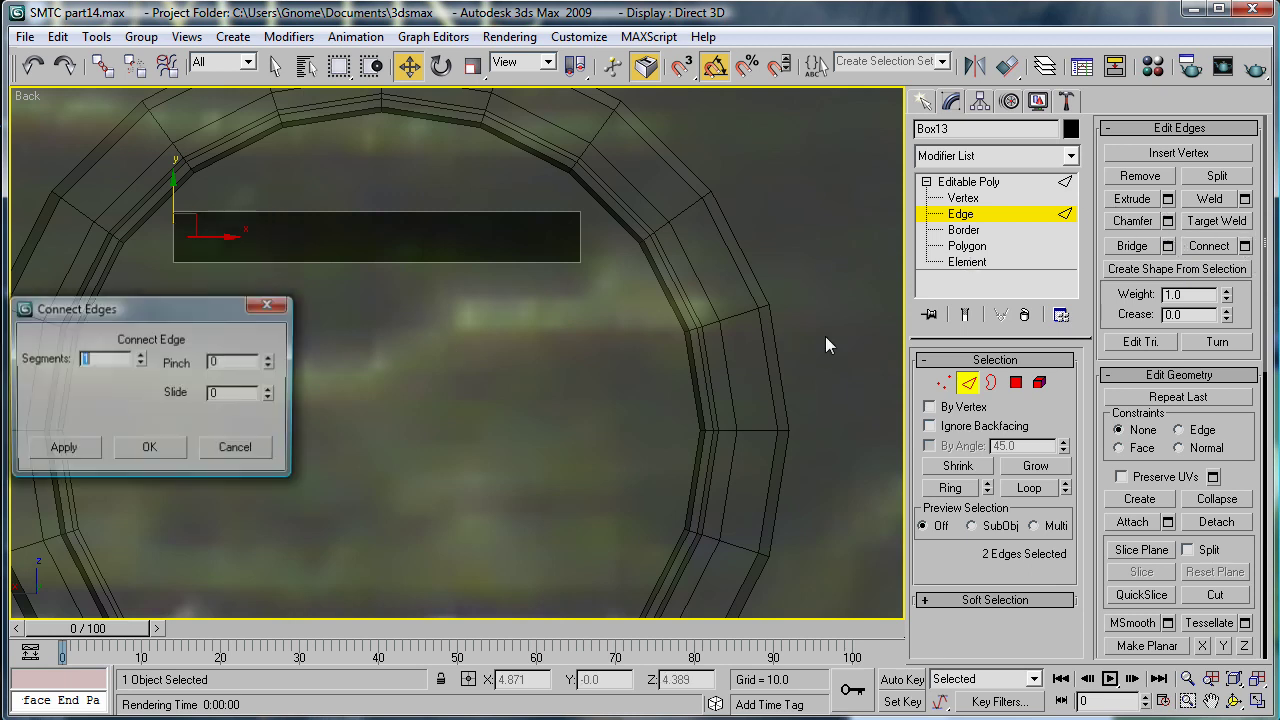
left_click(136, 452)
left_click_drag(513, 235, 514, 238)
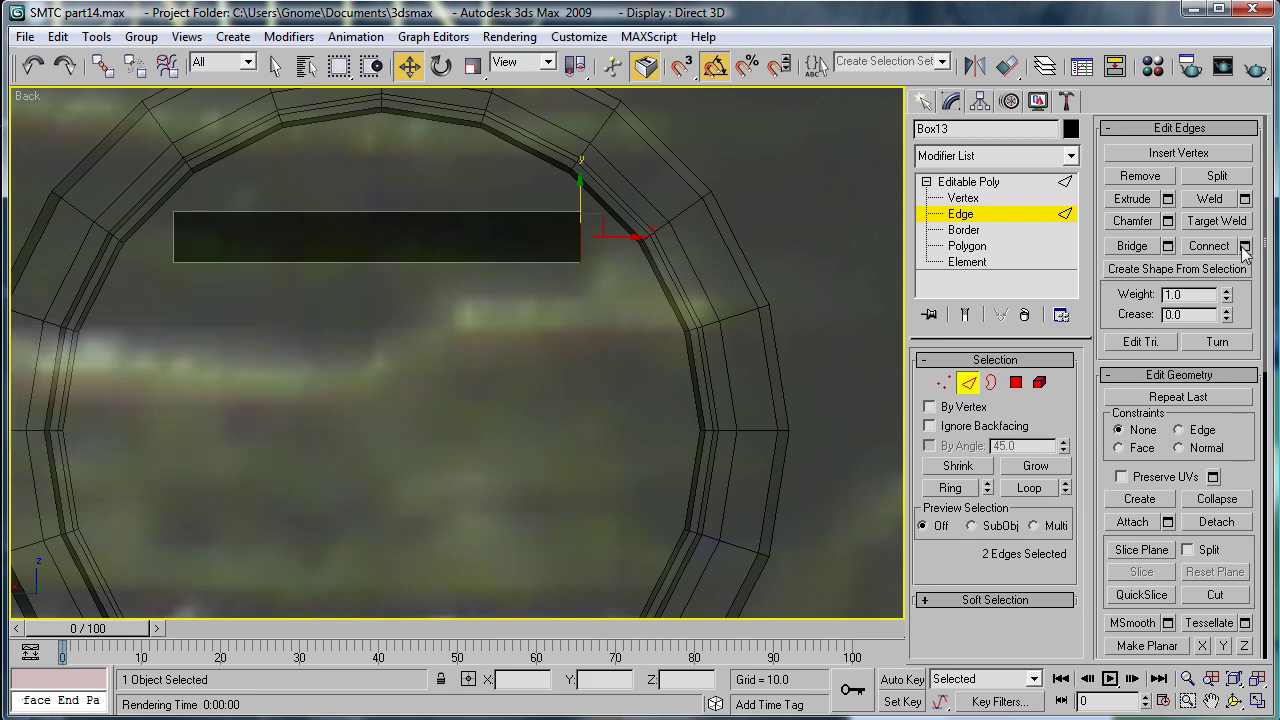
Scale the middle vertices at both ends of the box outward horizontally to give the bar bevelled ends.
left_click(963, 198)
middle_click_drag(563, 238, 546, 281)
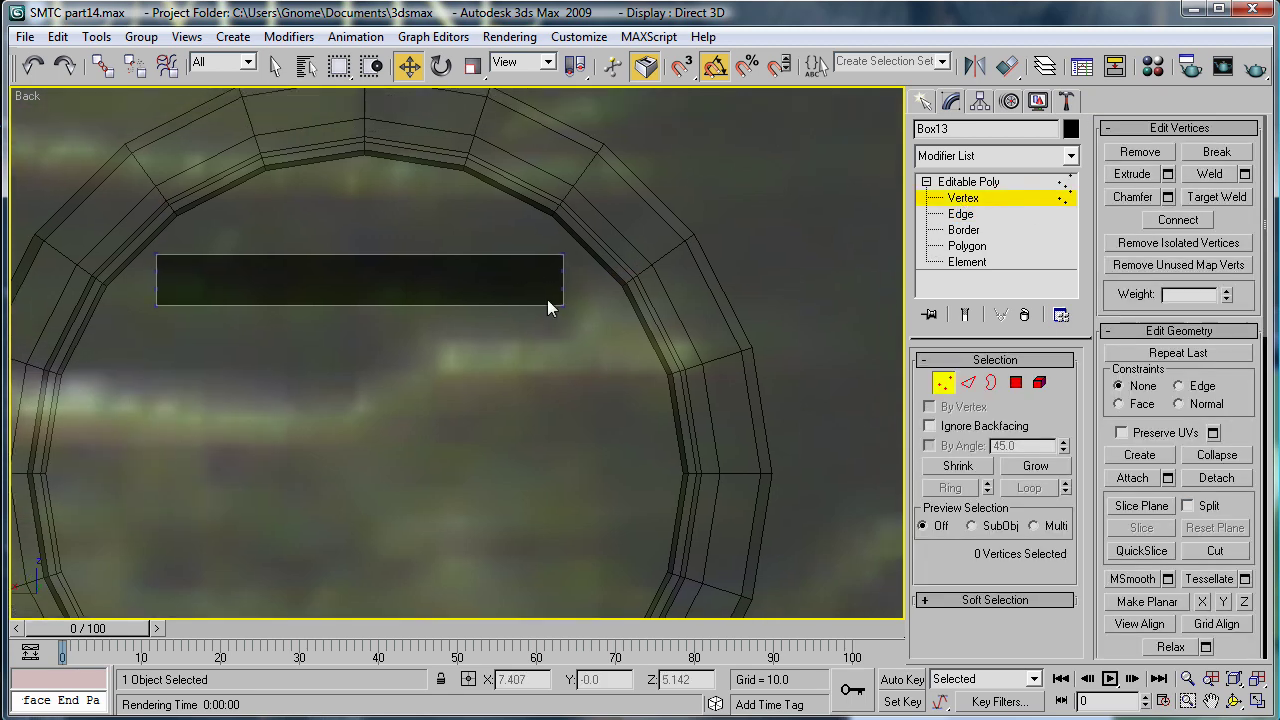
left_click_drag(547, 266, 600, 290)
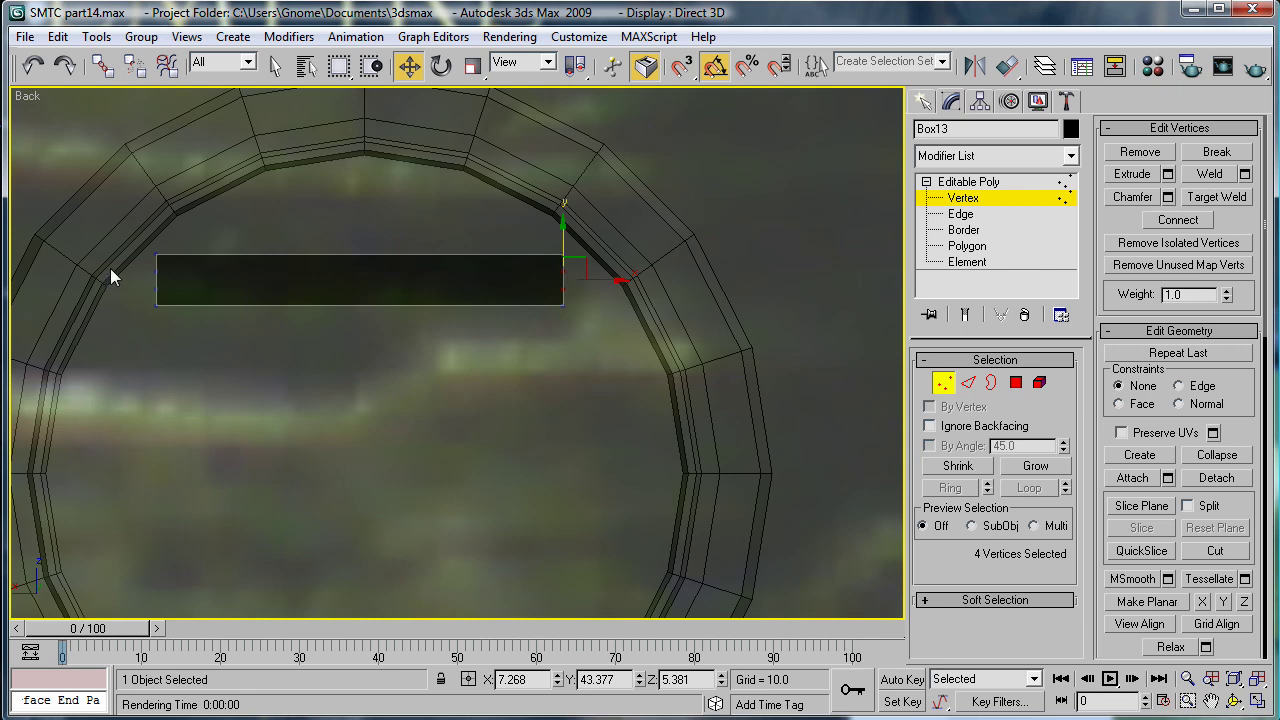
left_click_drag(114, 266, 177, 292)
key("r")
left_click_drag(425, 277, 298, 306)
left_click(972, 183)
key("ctrl+z")
left_click(978, 200)
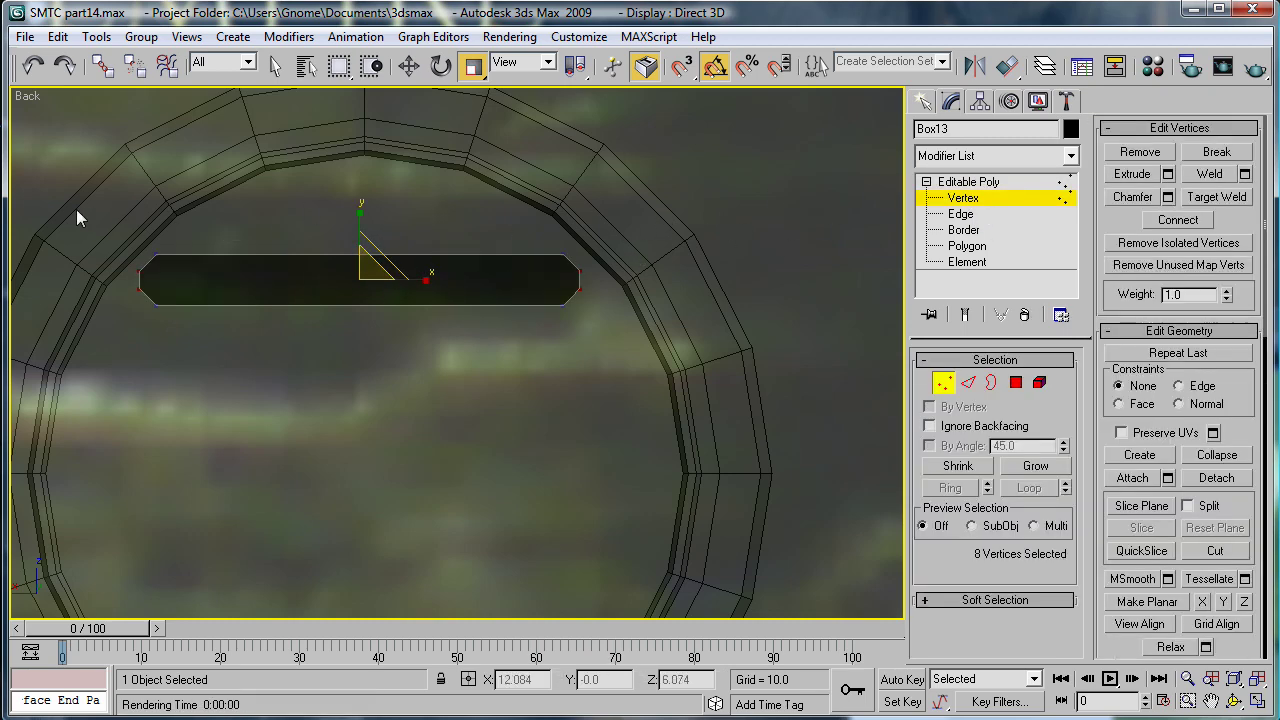
Shift all vertices of the bar's left end inward horizontally to shorten the bar.
left_click_drag(76, 240, 162, 346)
key("w")
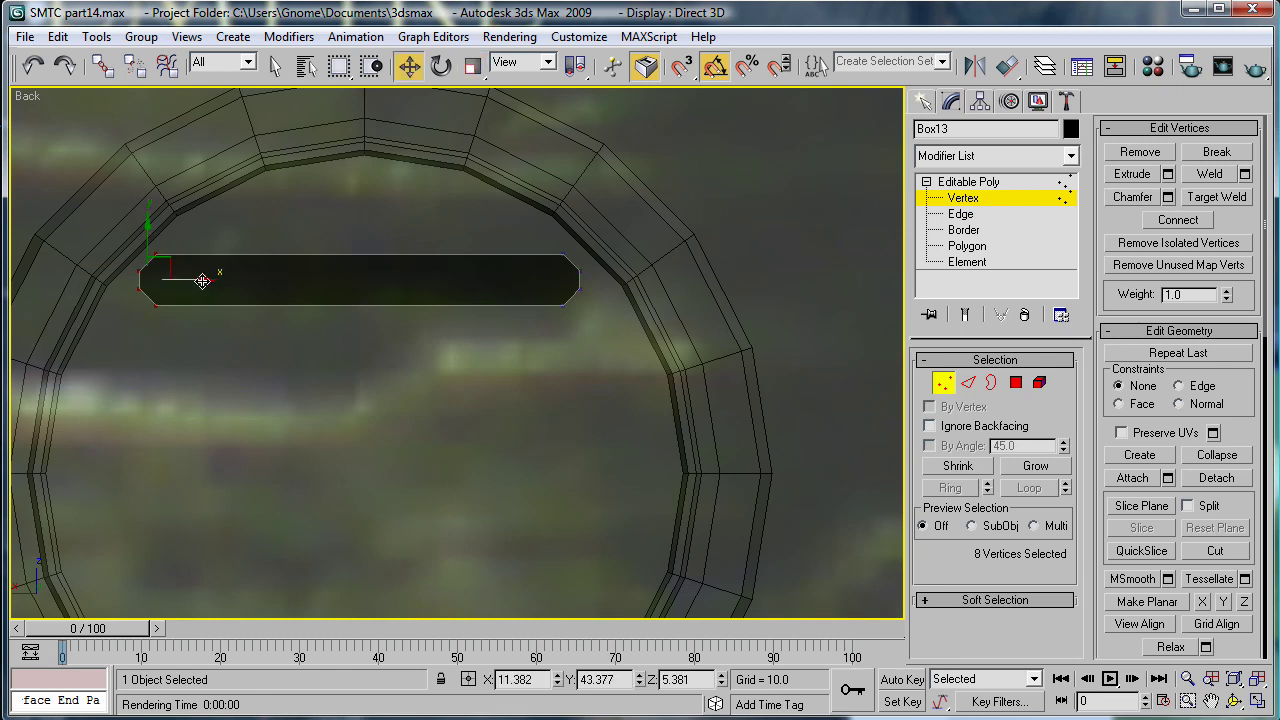
left_click_drag(194, 278, 256, 279)
Move all the bar's vertices higher and centre them within the ring, at about X 9.24 and Z 5.76.
left_click_drag(145, 210, 630, 408)
left_click_drag(410, 258, 365, 203)
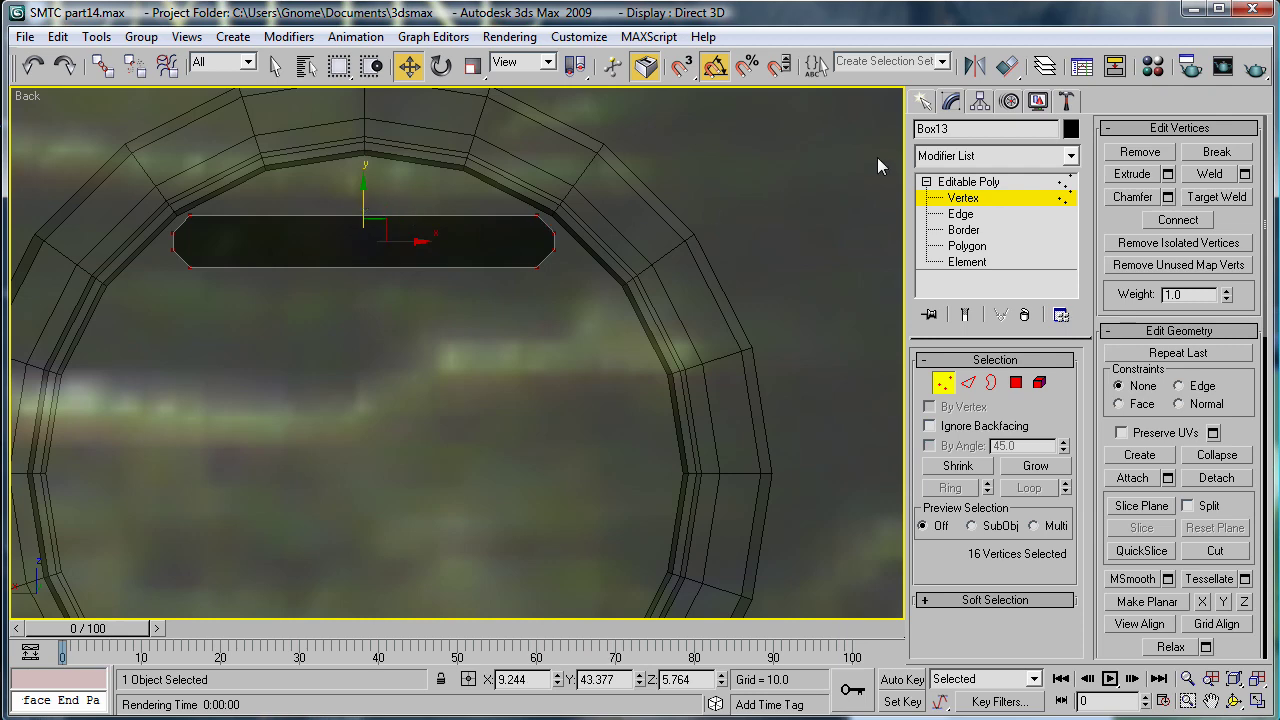
left_click(971, 182)
scroll(506, 369, "down", 2)
middle_click_drag(502, 364, 513, 228)
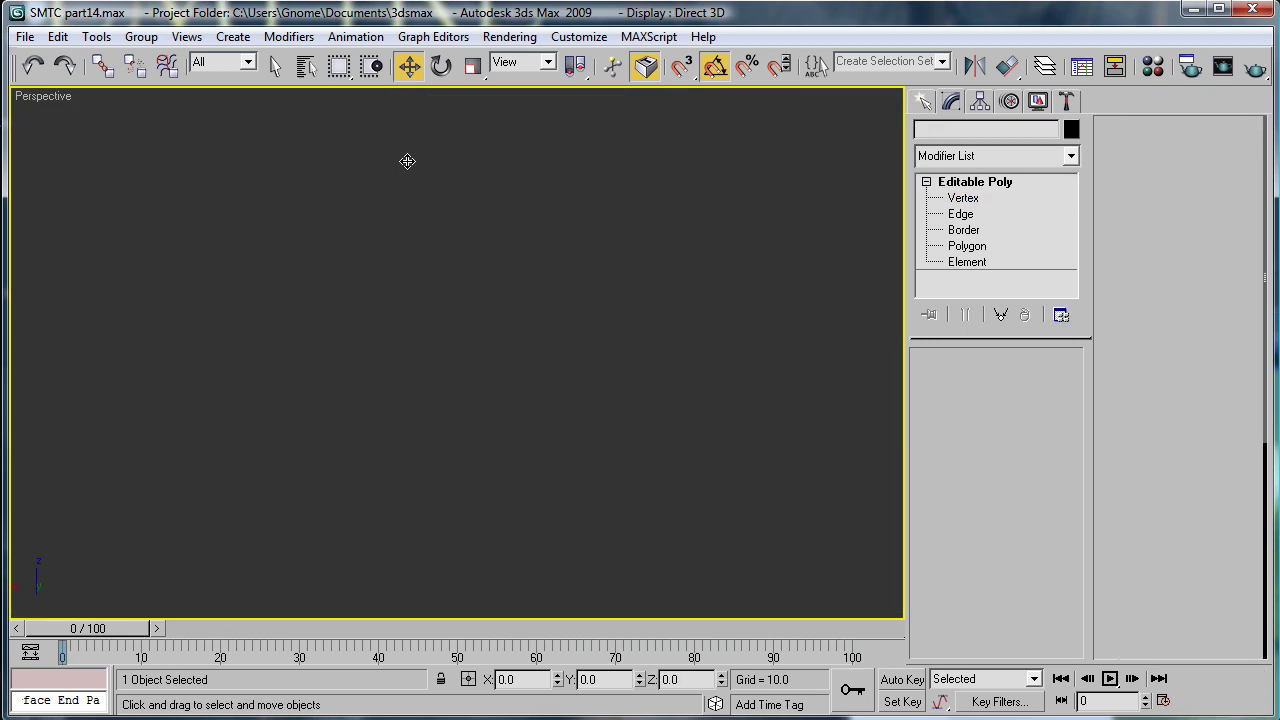
mouse_move(406, 160)
left_mouse_down("shift")
mouse_move(406, 371)
mouse_move(420, 375)
left_mouse_up("shift")
left_click(747, 462)
scroll(603, 423, "up", 4)
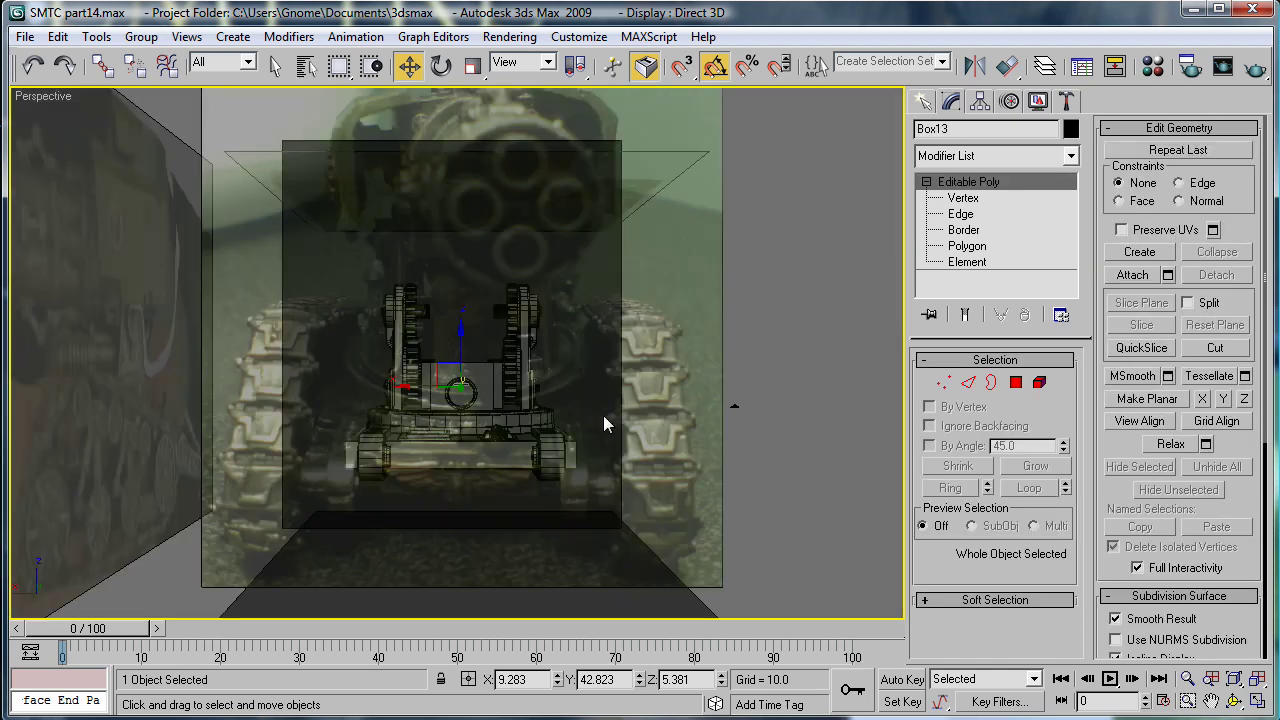
In the back view, copy the bevelled bar straight down to the lower inside of the ring, at about Z 0.87.
left_click(56, 99)
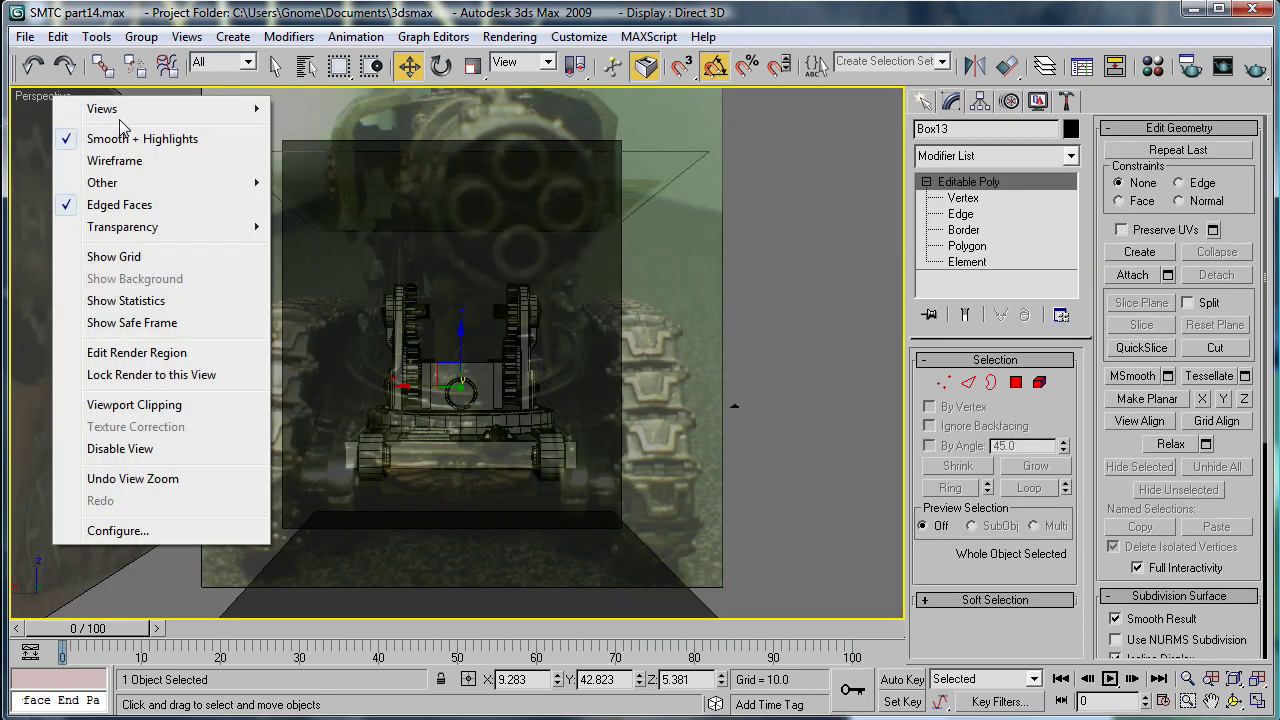
mouse_move(228, 108)
left_click(312, 175)
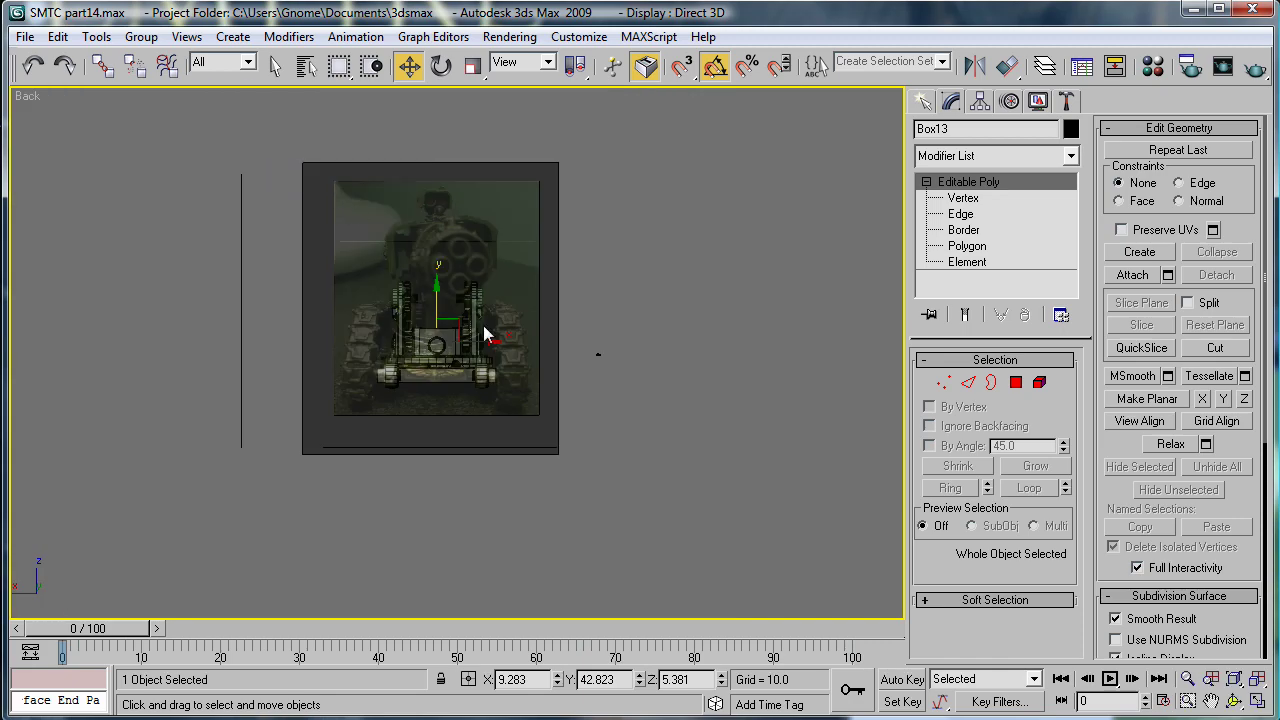
scroll(486, 334, "up", 8)
key("z")
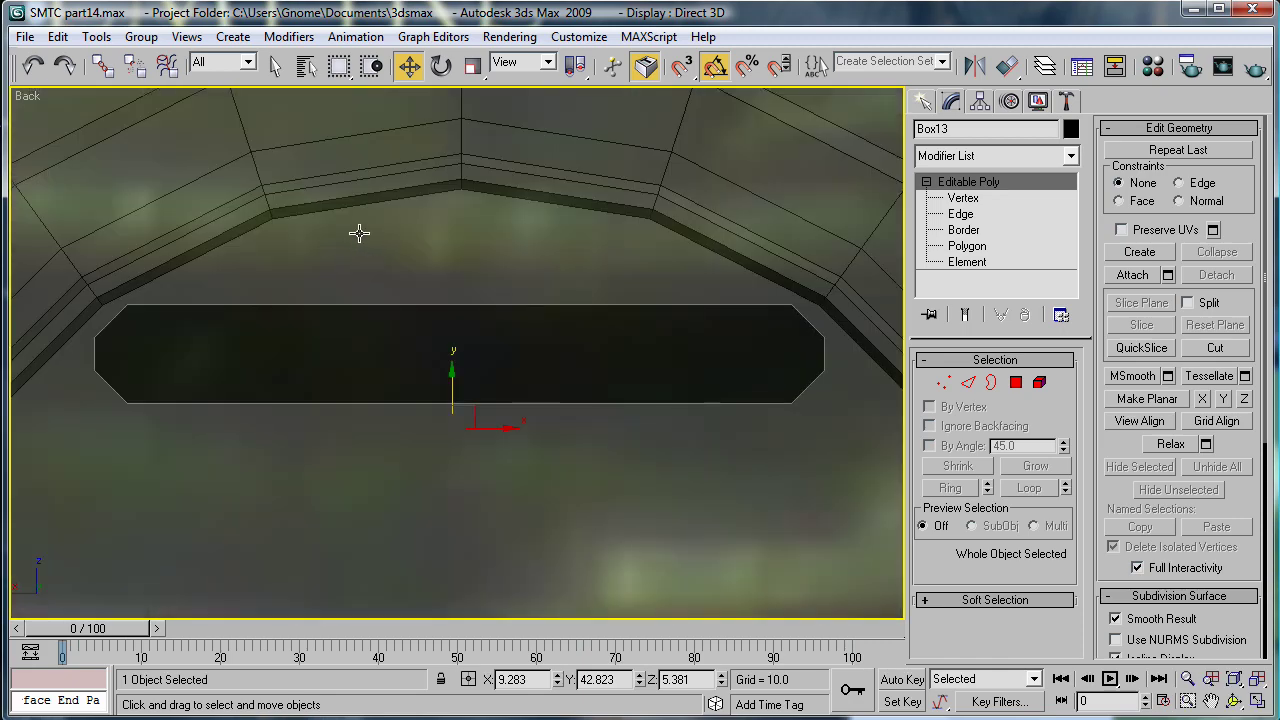
scroll(408, 286, "down", 10)
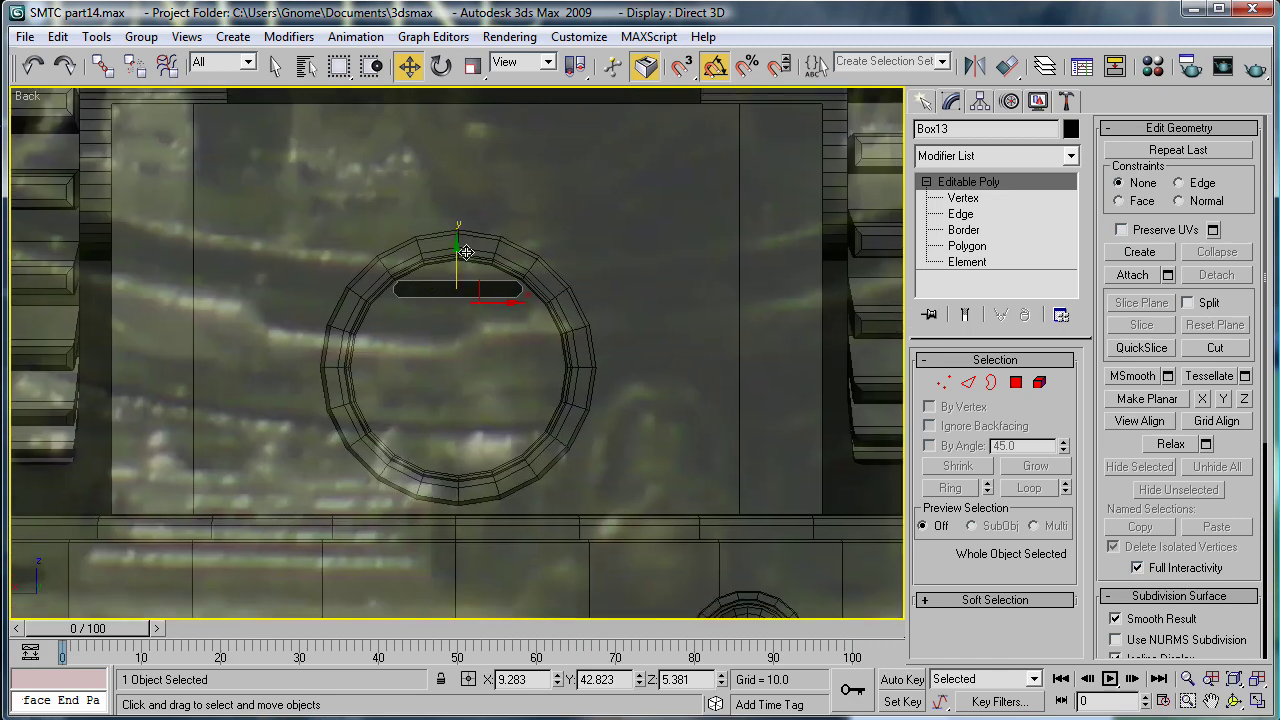
left_click_drag(460, 252, 470, 410, "shift")
left_click(651, 455)
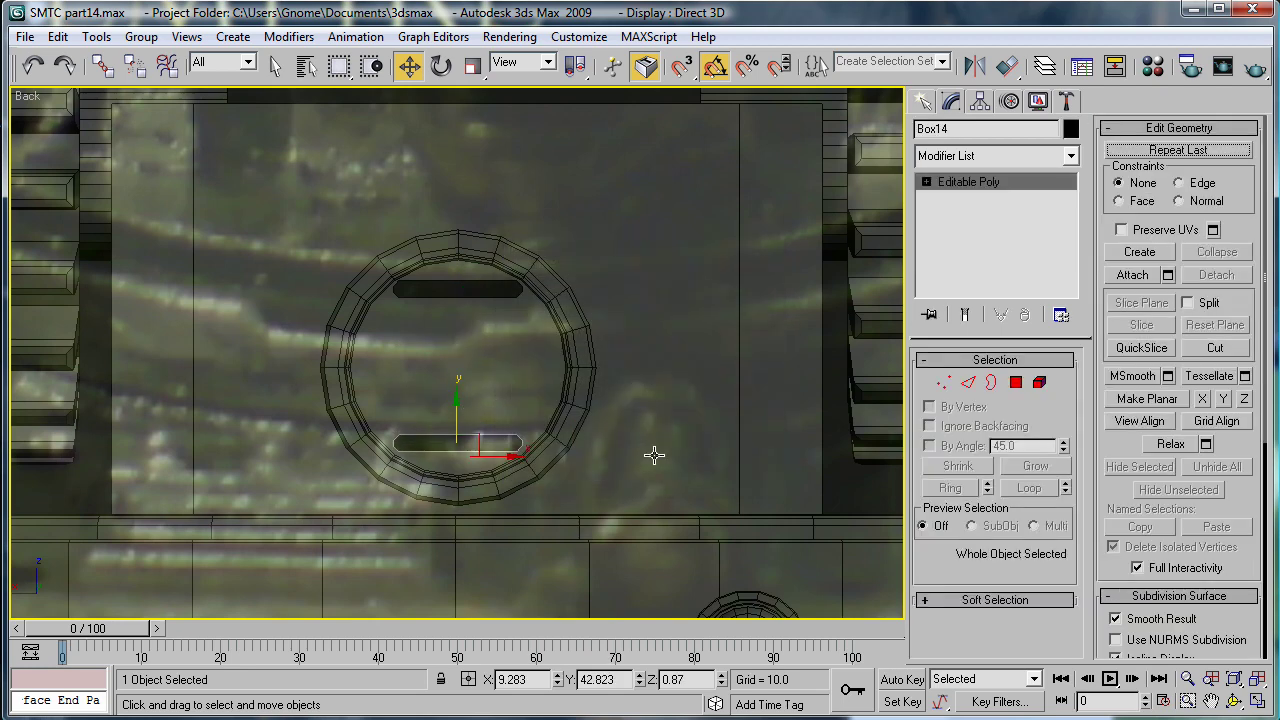